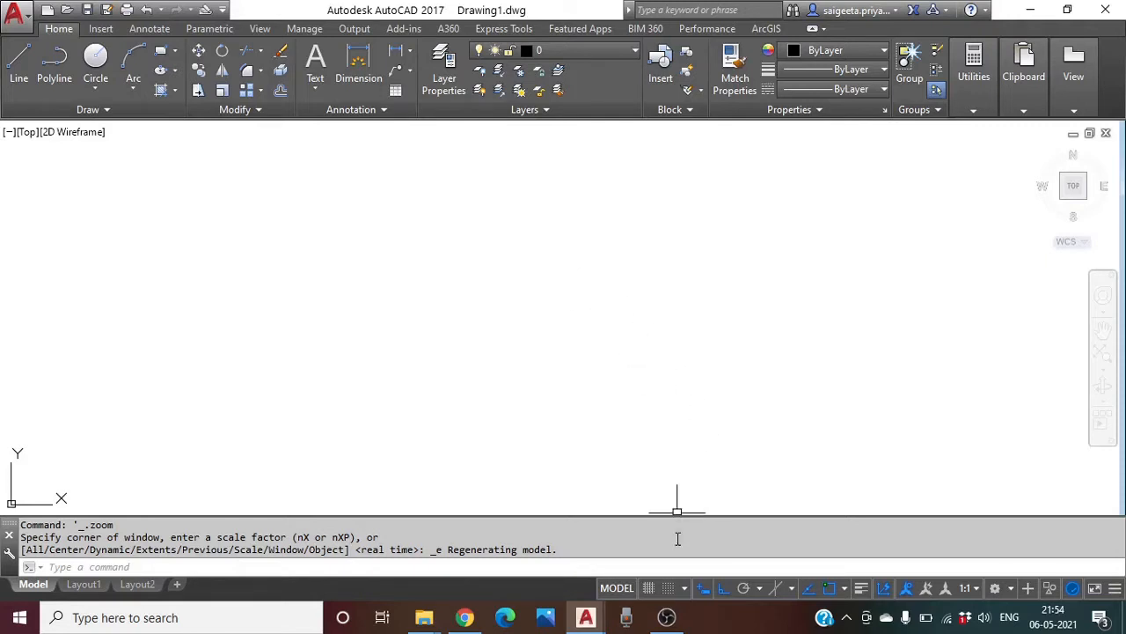
Switch the snap type to Isometric snap in Drafting Settings, giving 0.86602540 X spacing
right_click(649, 589)
click(669, 567)
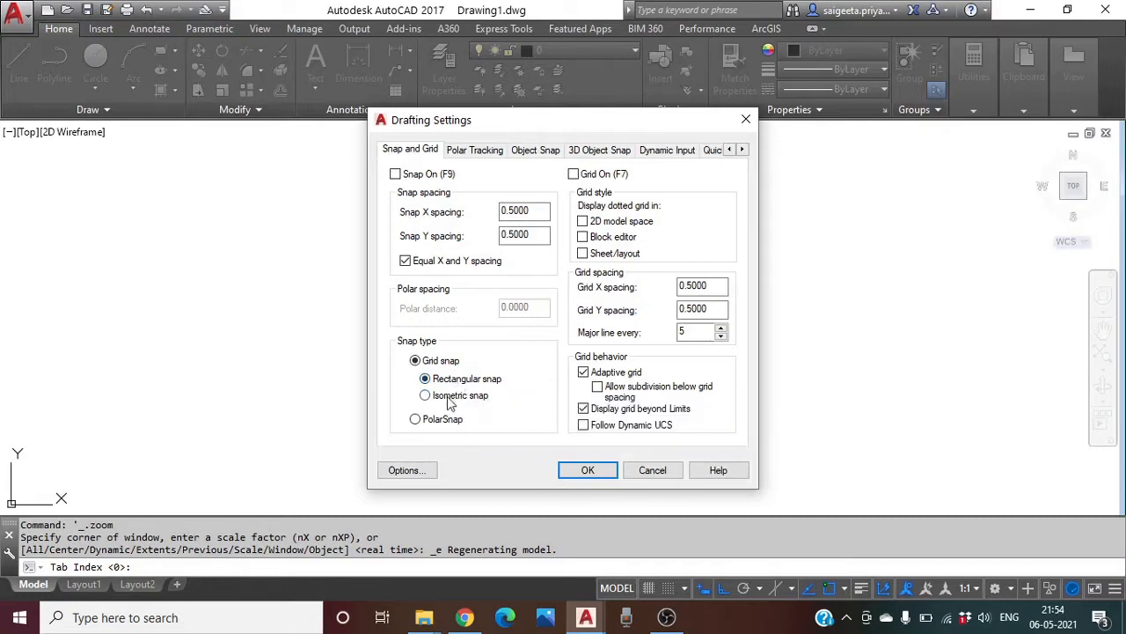
click(448, 402)
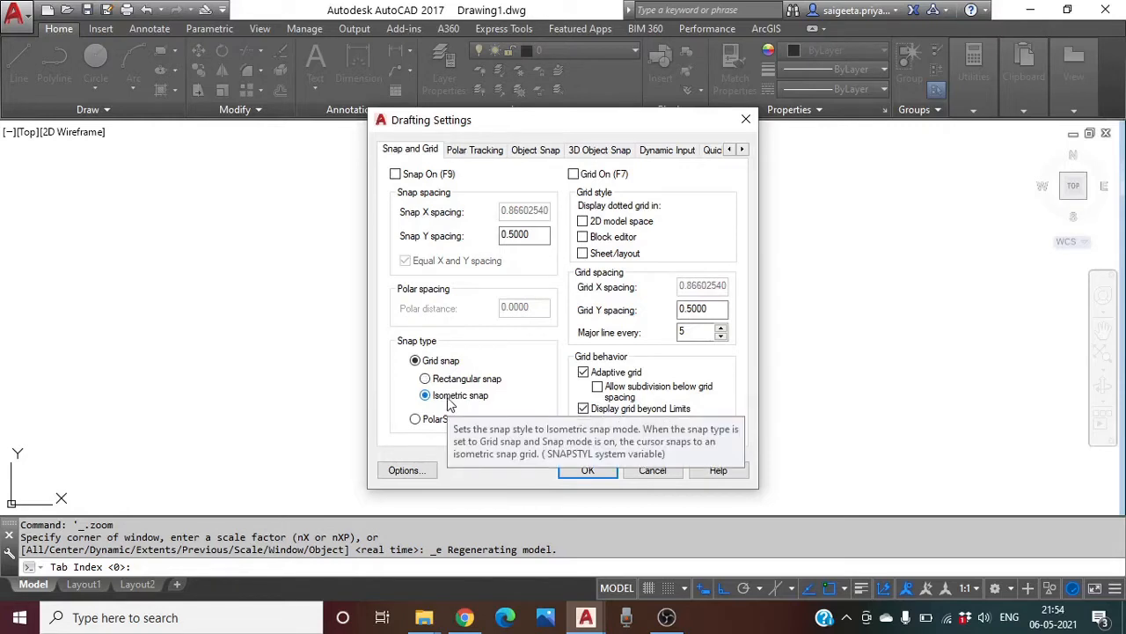
click(583, 472)
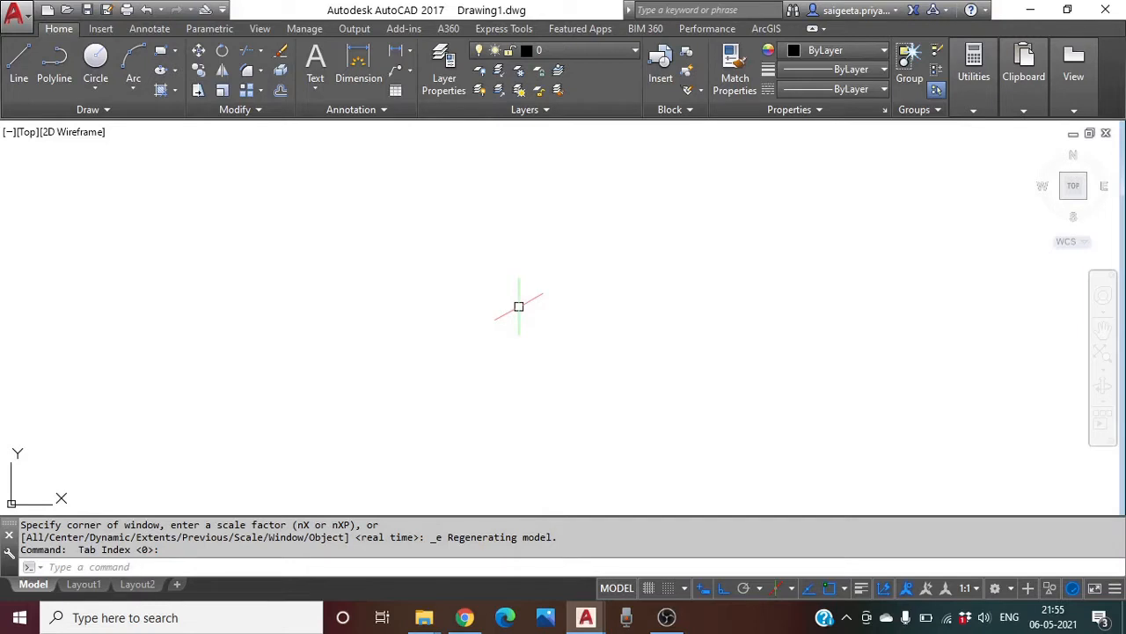
Cycle through the Left, Top and Right isoplanes with F5, ending on isoplane Right
key(F5)
key(F5)
key(F5)
key(F5)
key(F5)
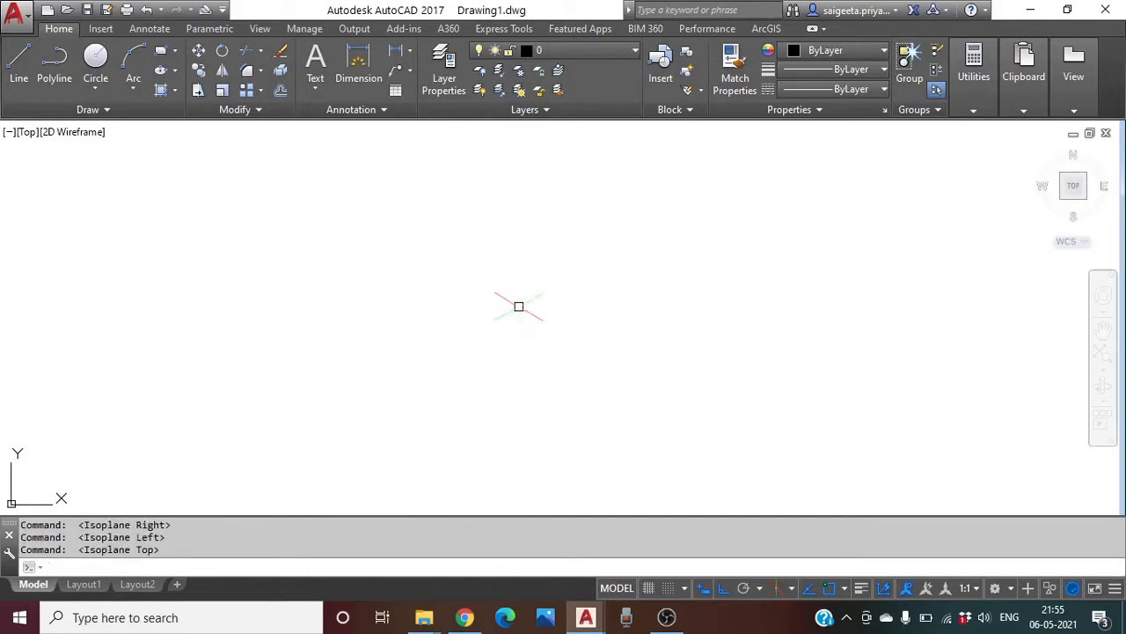
key(F5)
key(F5)
key(F5)
key(F5)
key(F5)
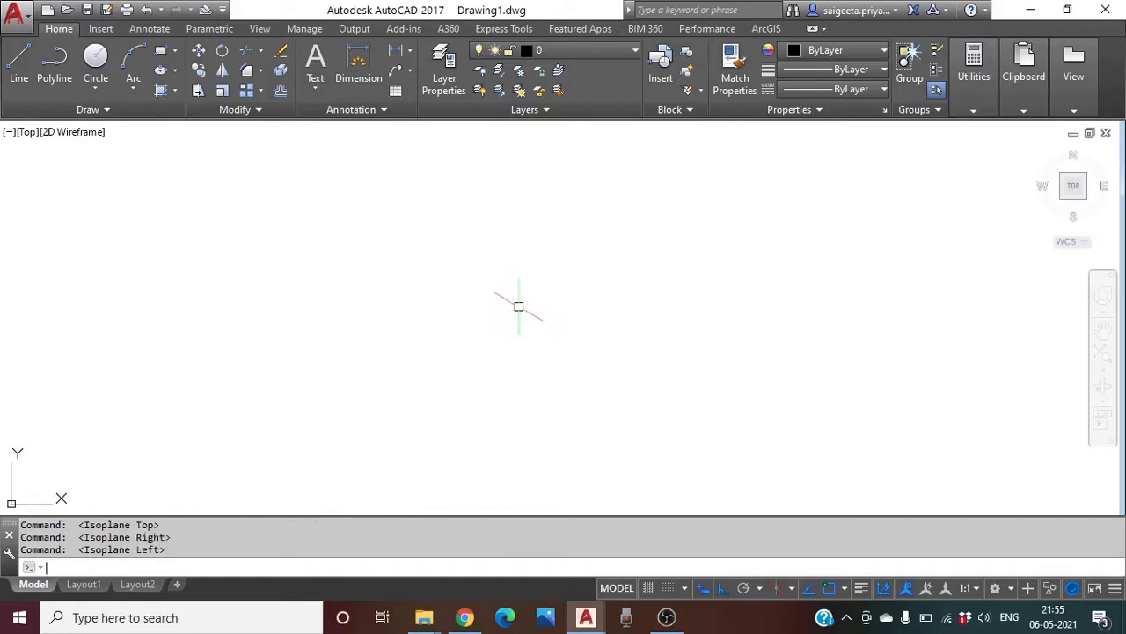
key(F5)
key(F5)
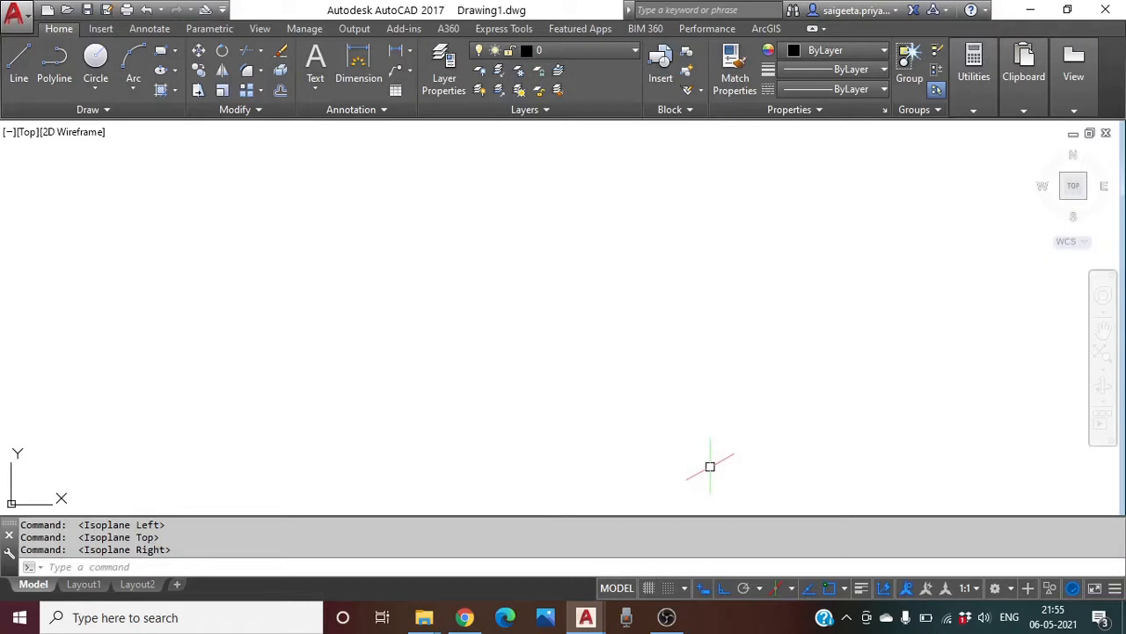
click(791, 589)
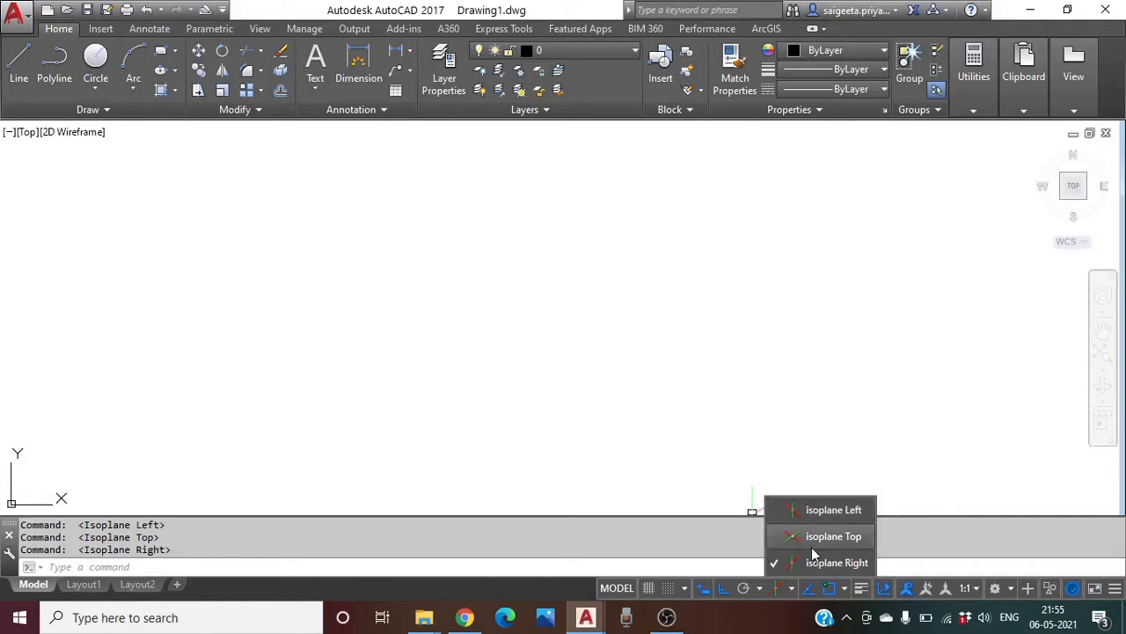
click(703, 569)
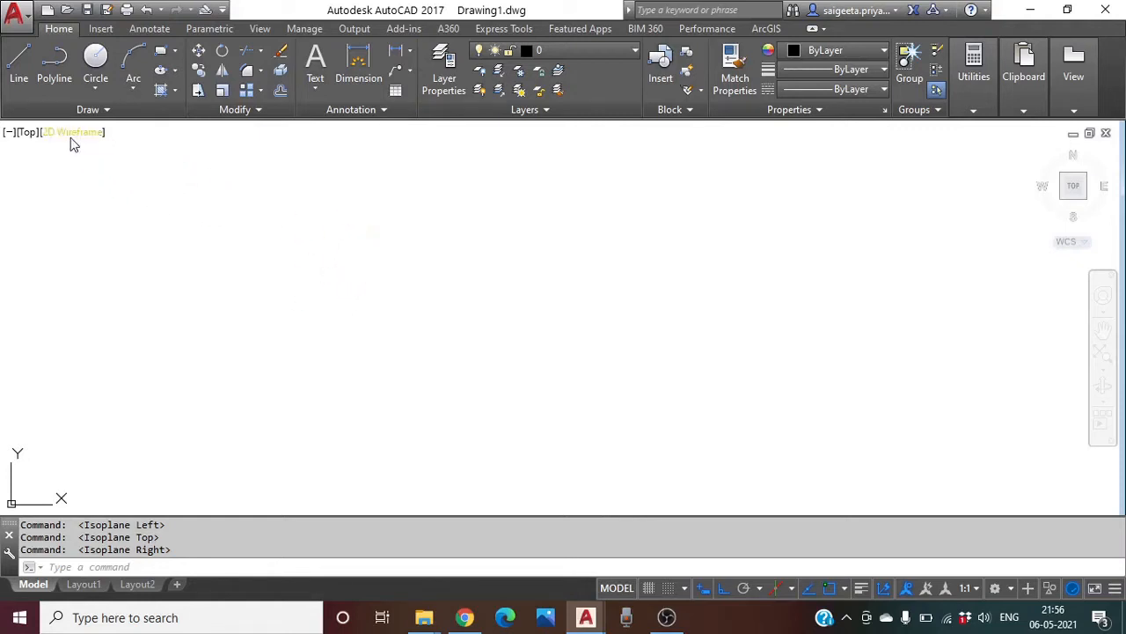
Start a line on isoplane Top at the face's first corner with Ortho on
click(22, 70)
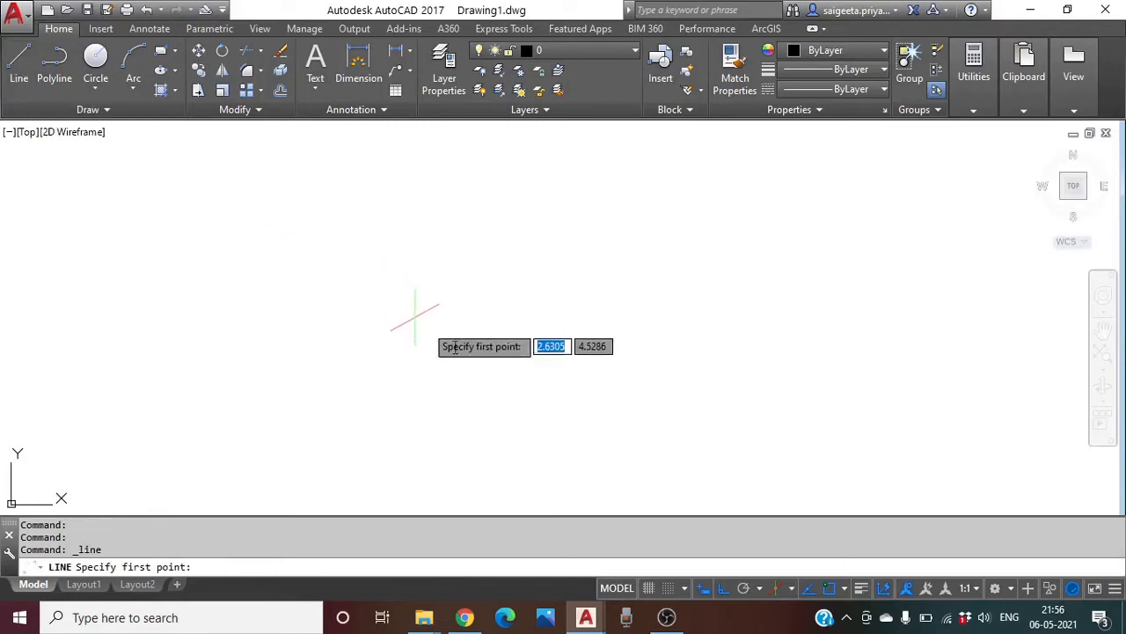
click(793, 588)
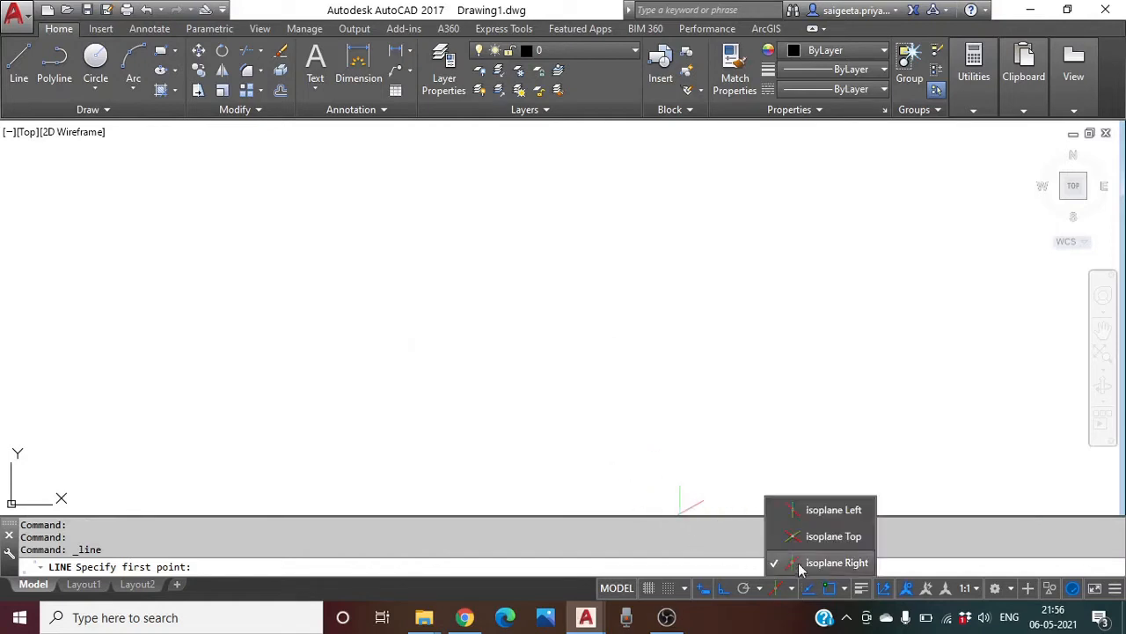
click(821, 537)
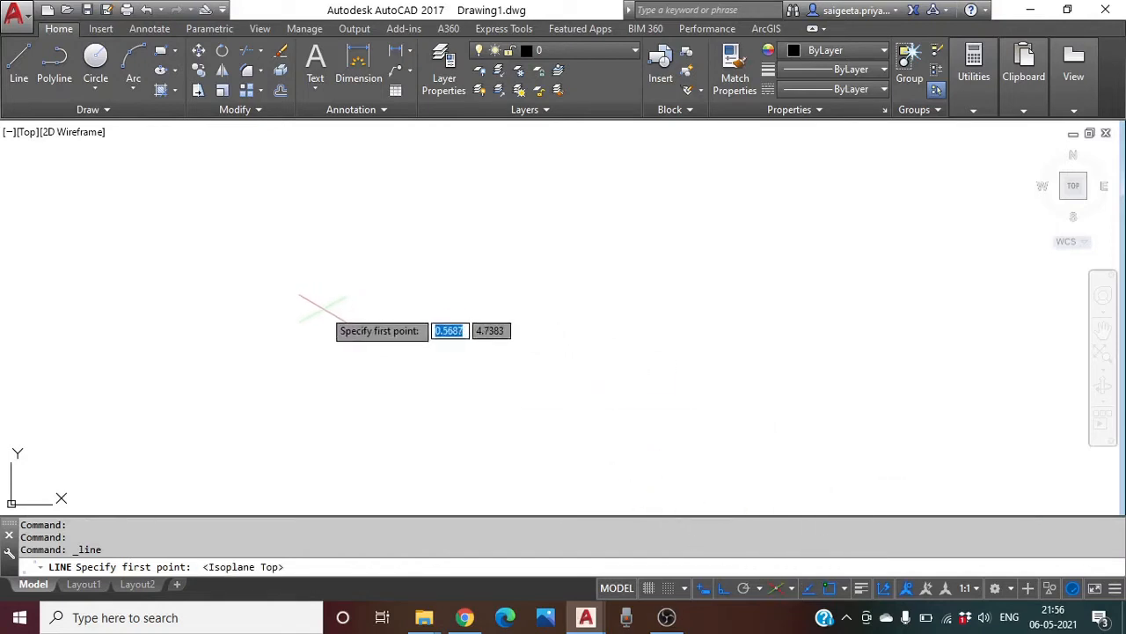
click(312, 335)
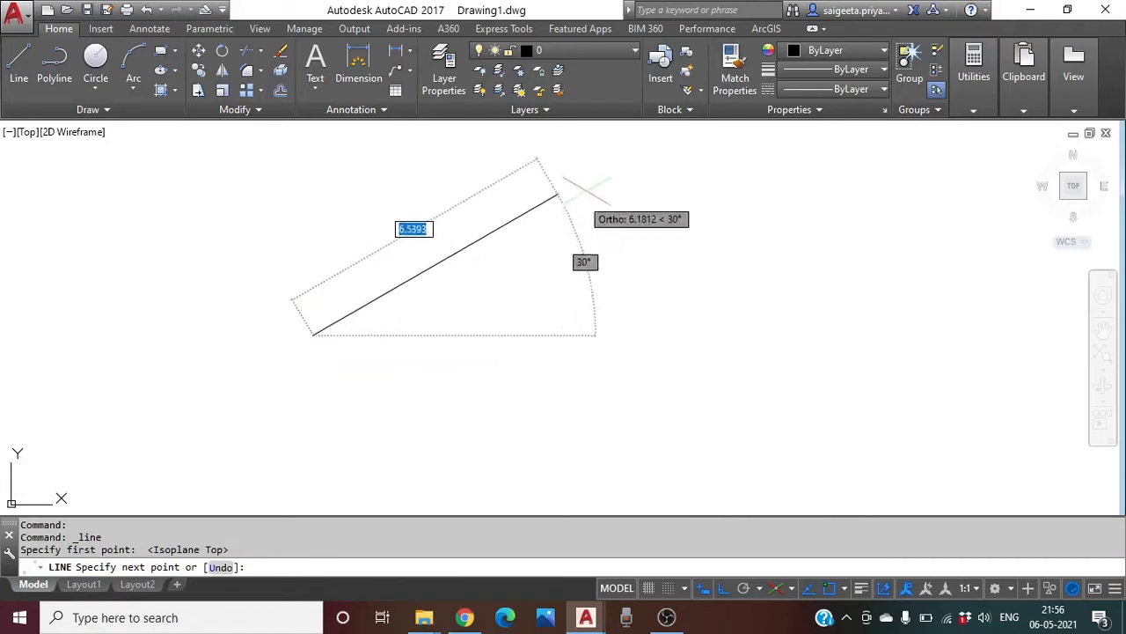
click(722, 590)
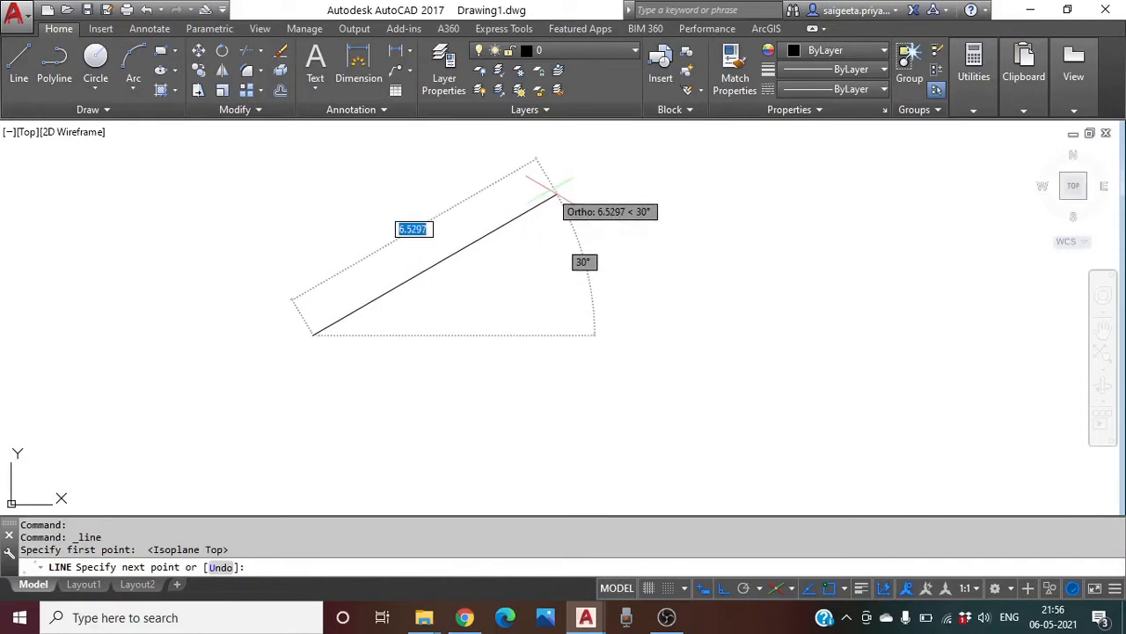
Draw edges of 5, 3 and 5, closing the parallelogram back at its starting corner
text(5)
key(Return)
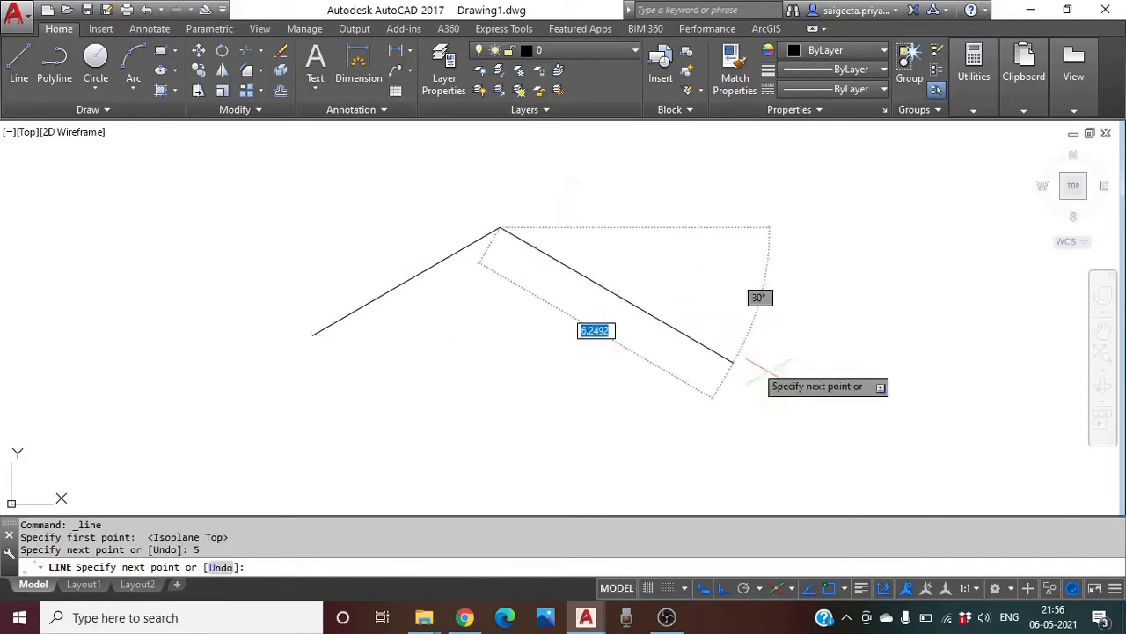
text(3)
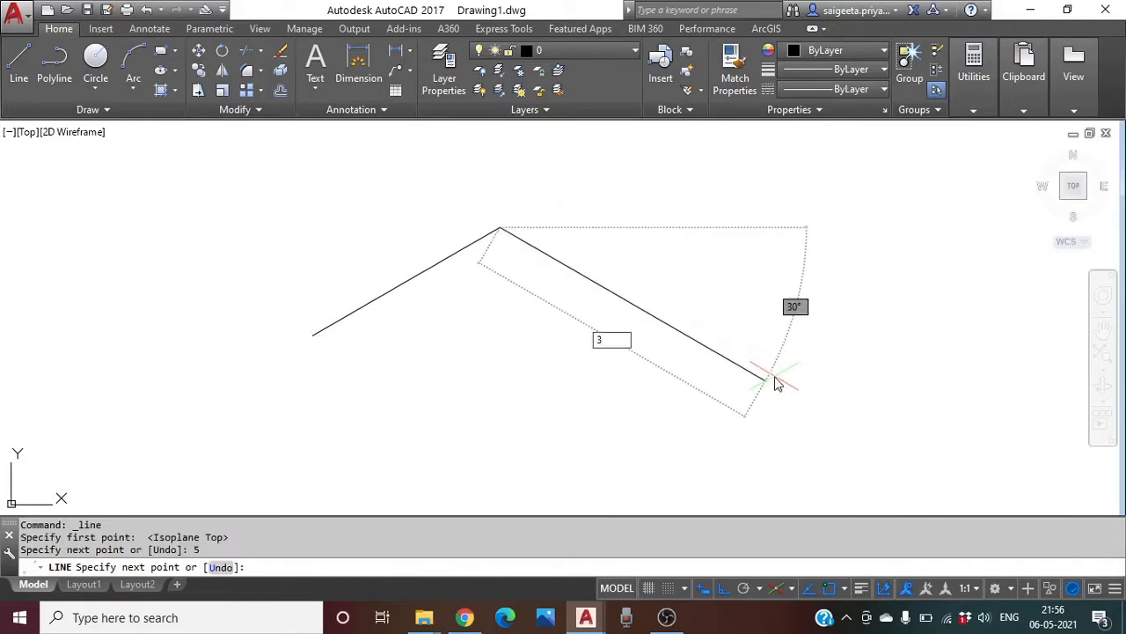
key(Return)
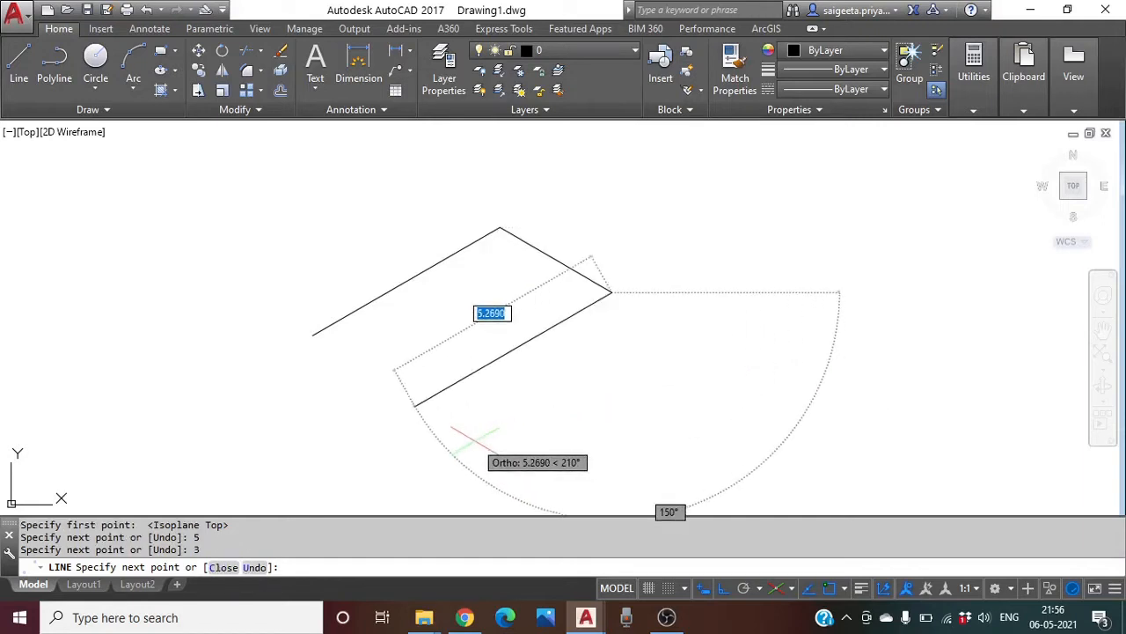
text(5)
key(Return)
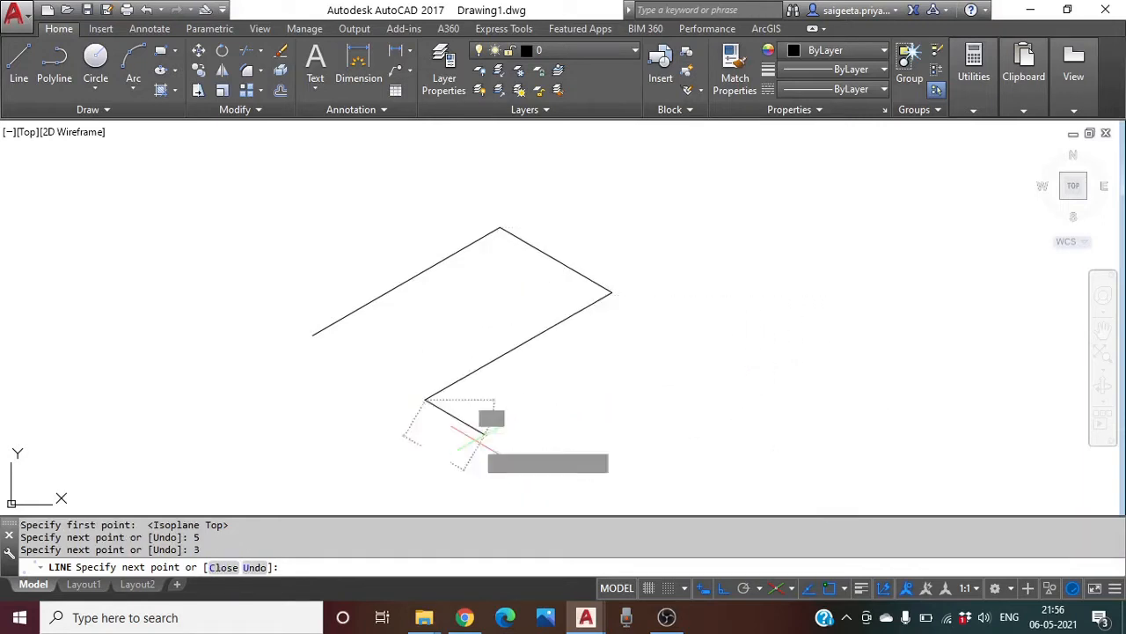
click(312, 336)
key(Return)
middle_drag(629, 339, 720, 268)
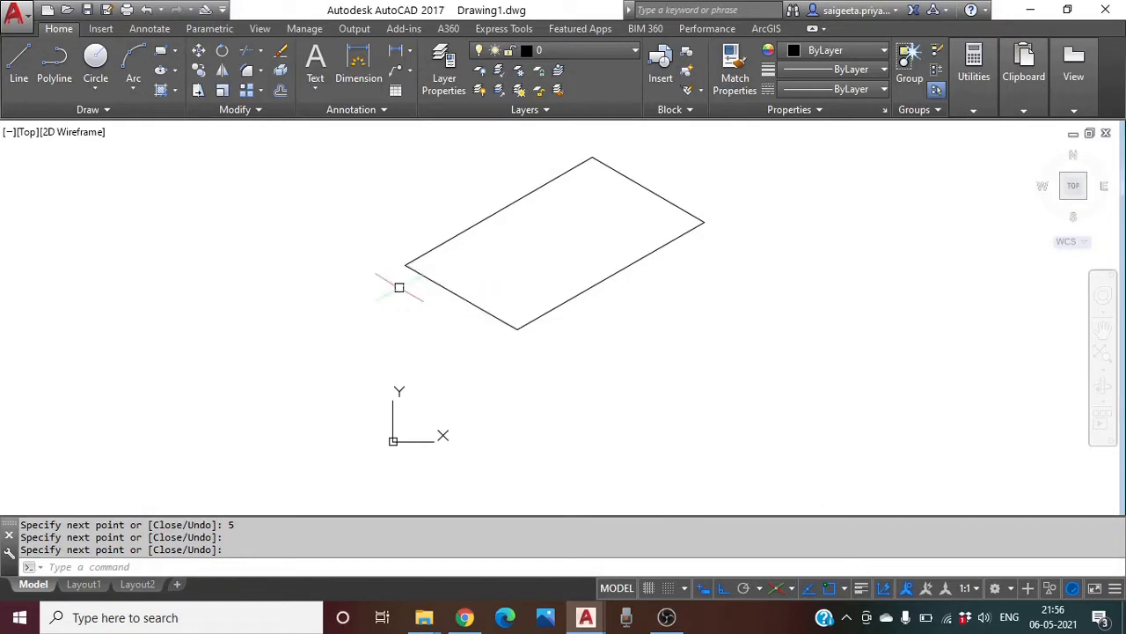
click(22, 74)
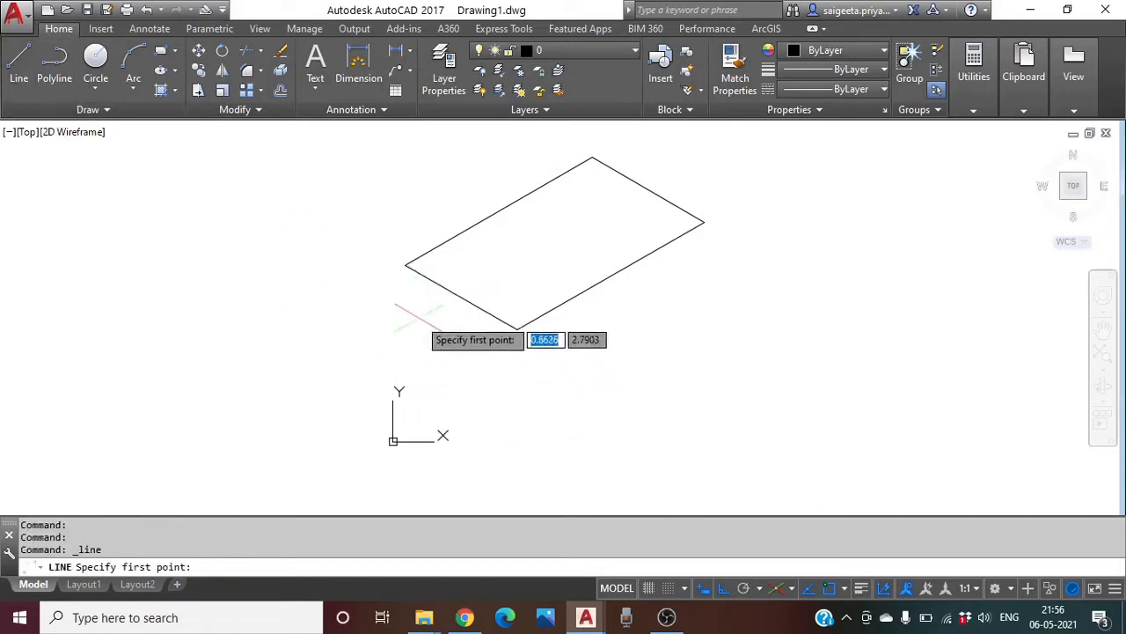
Draw a 3-unit vertical edge down from the top face's left corner on a vertical isoplane
click(405, 265)
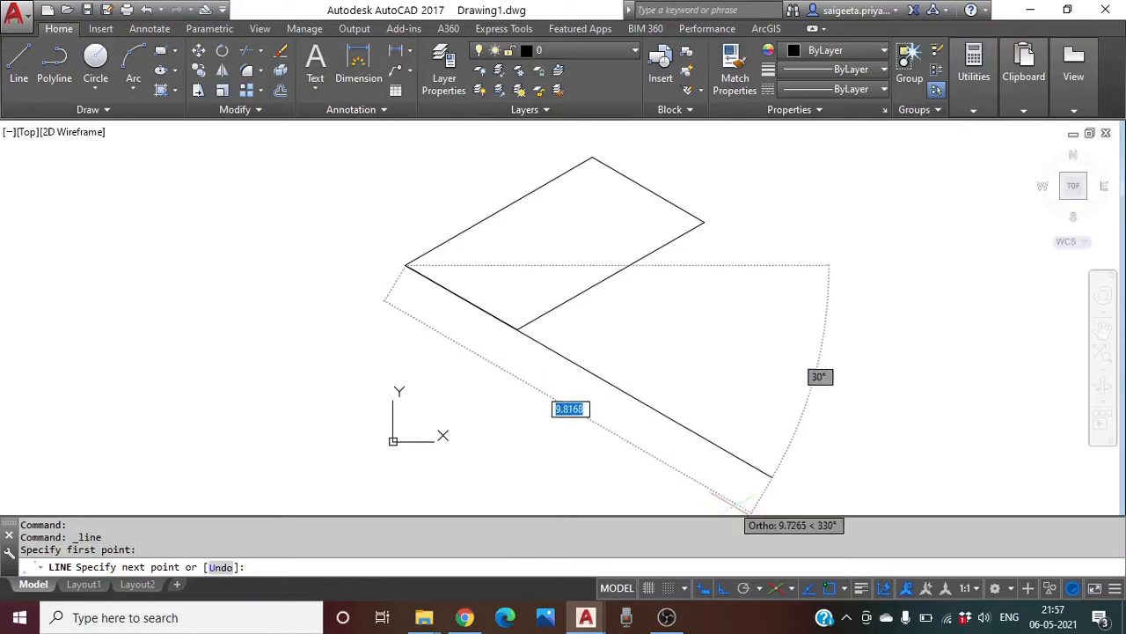
click(793, 588)
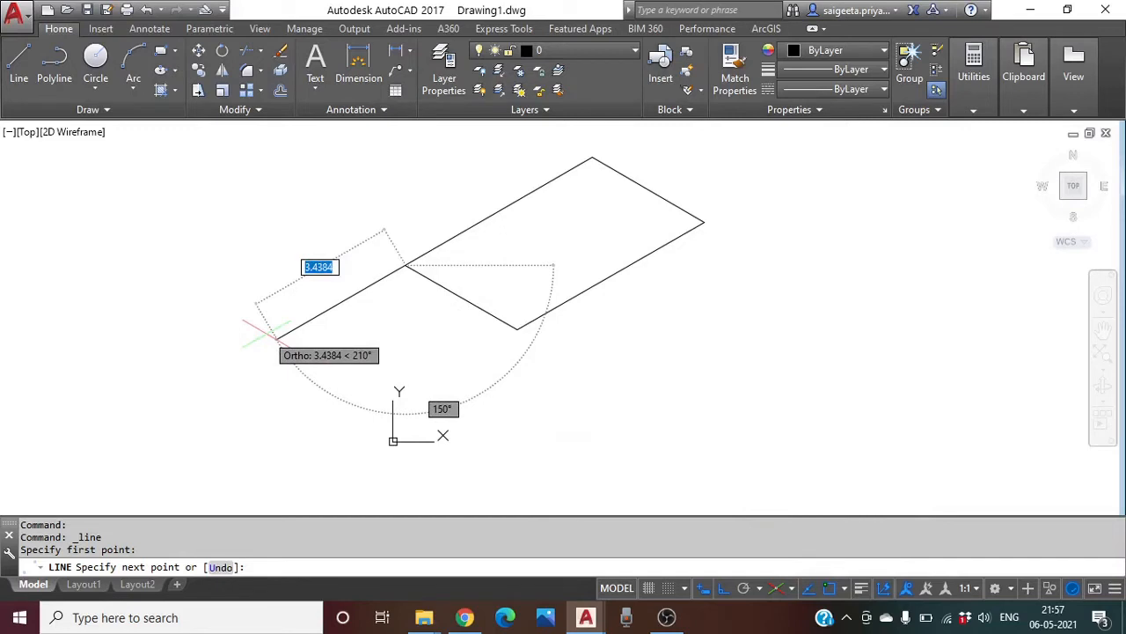
key(F5)
key(F5)
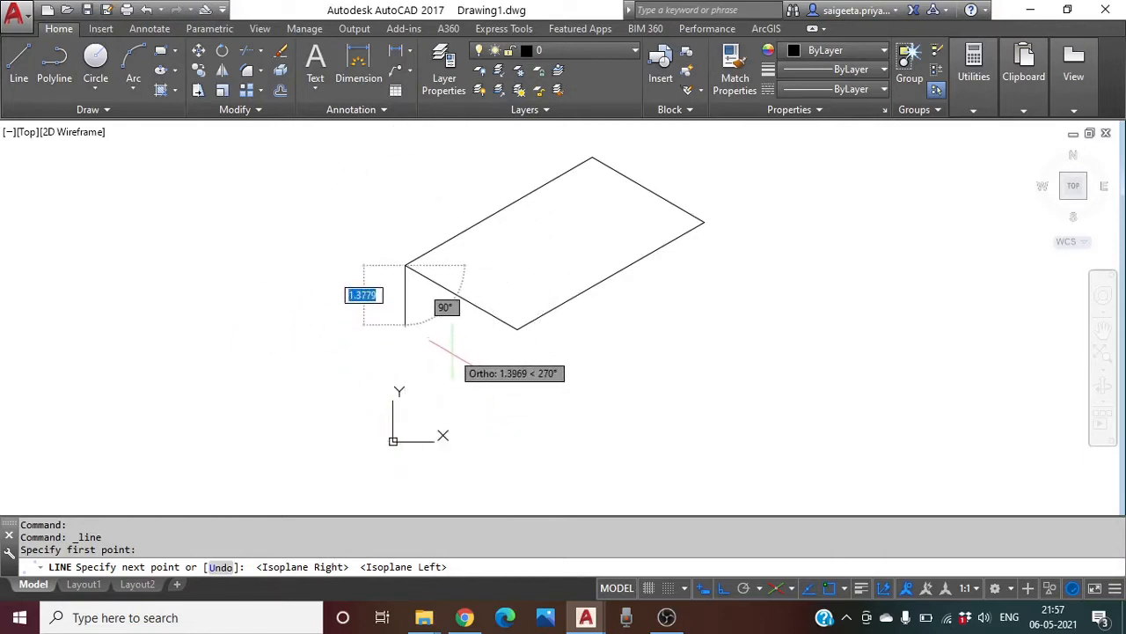
text(3)
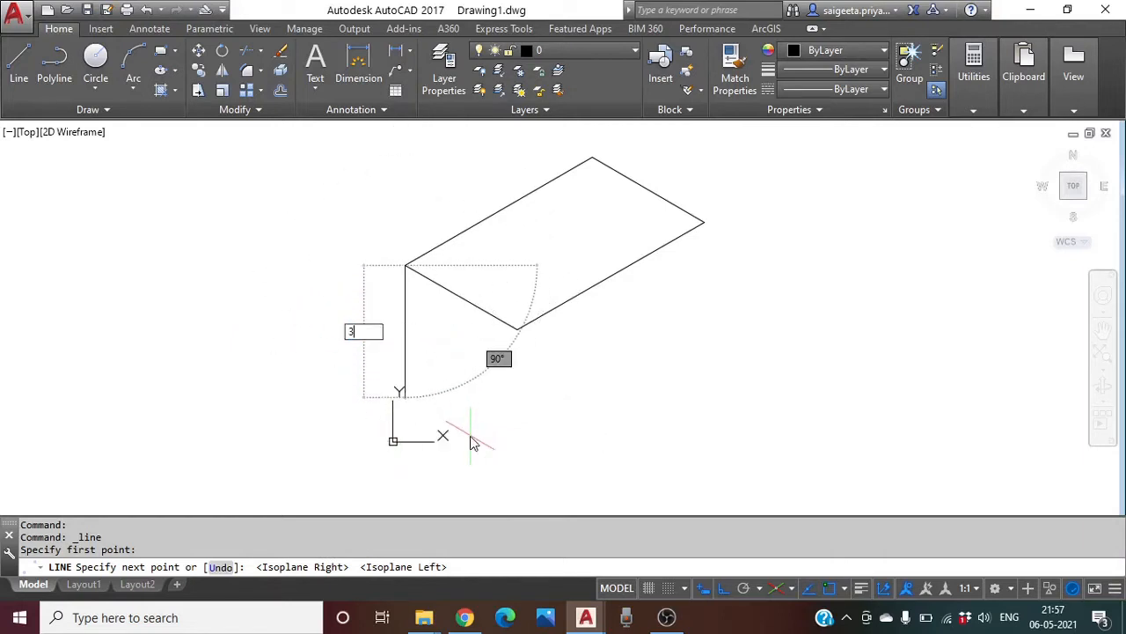
key(Return)
key(Return)
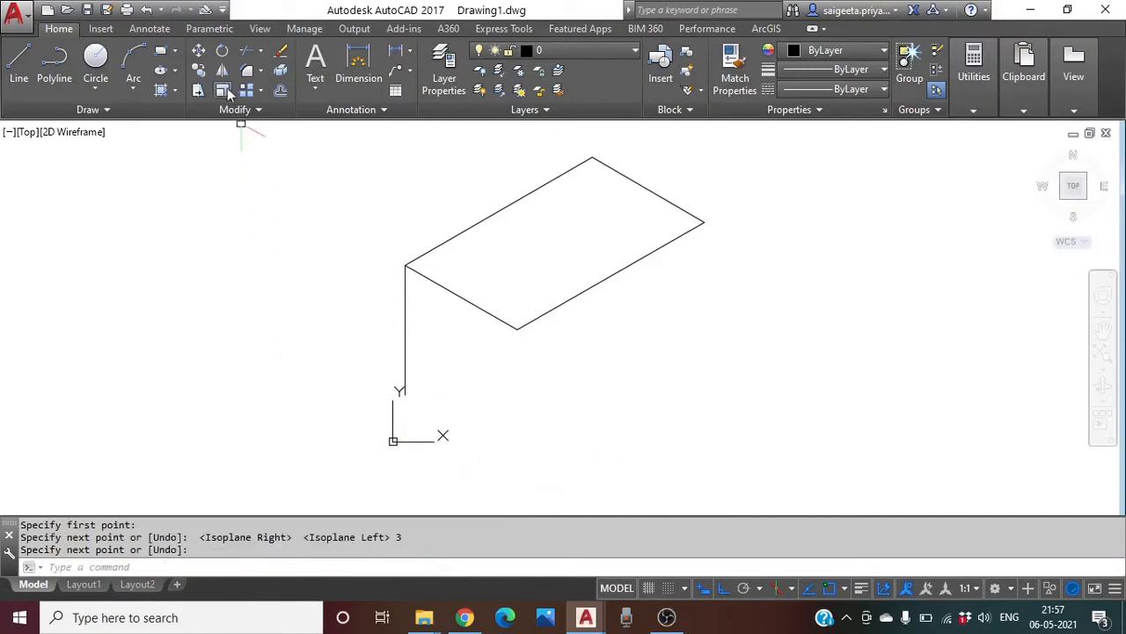
click(404, 321)
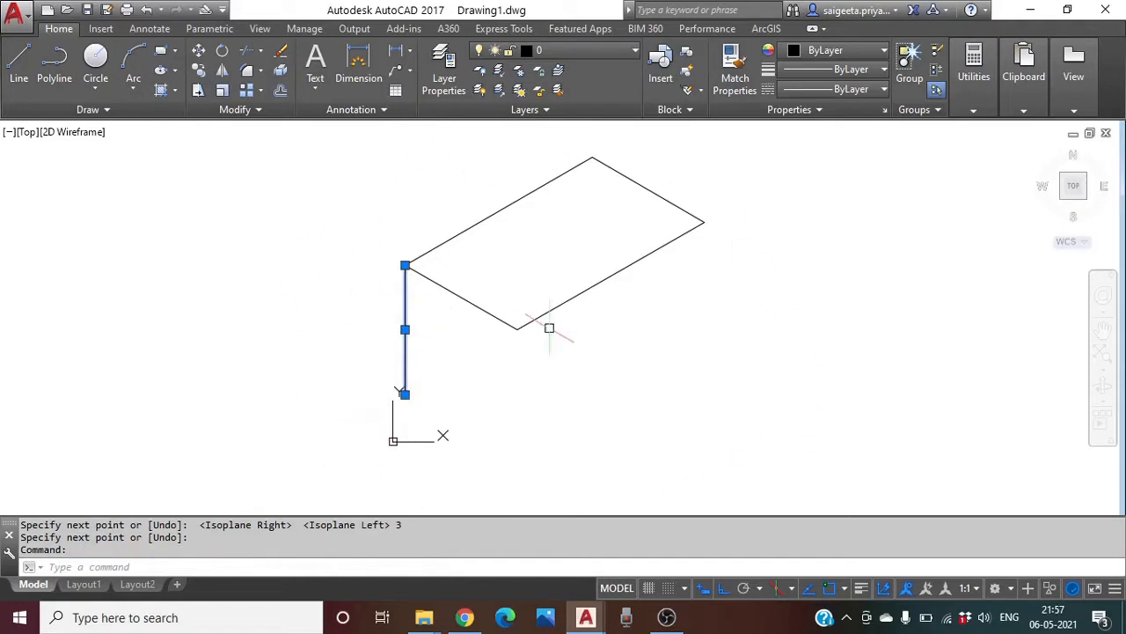
key(Escape)
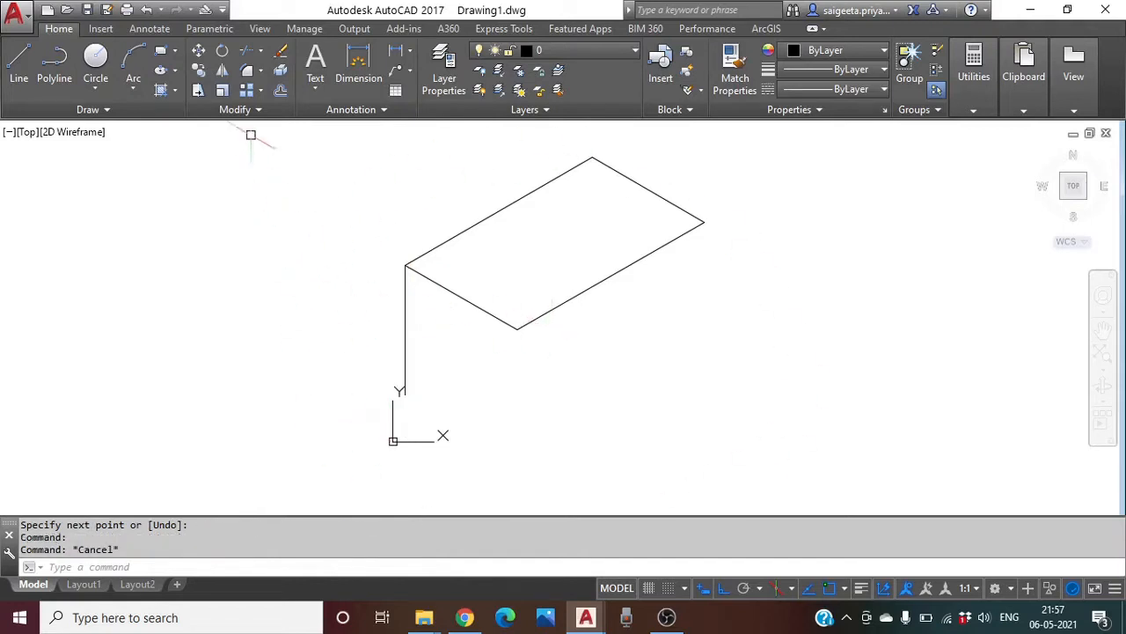
Copy the 3-unit vertical edge to the front and right corners of the top face
click(200, 71)
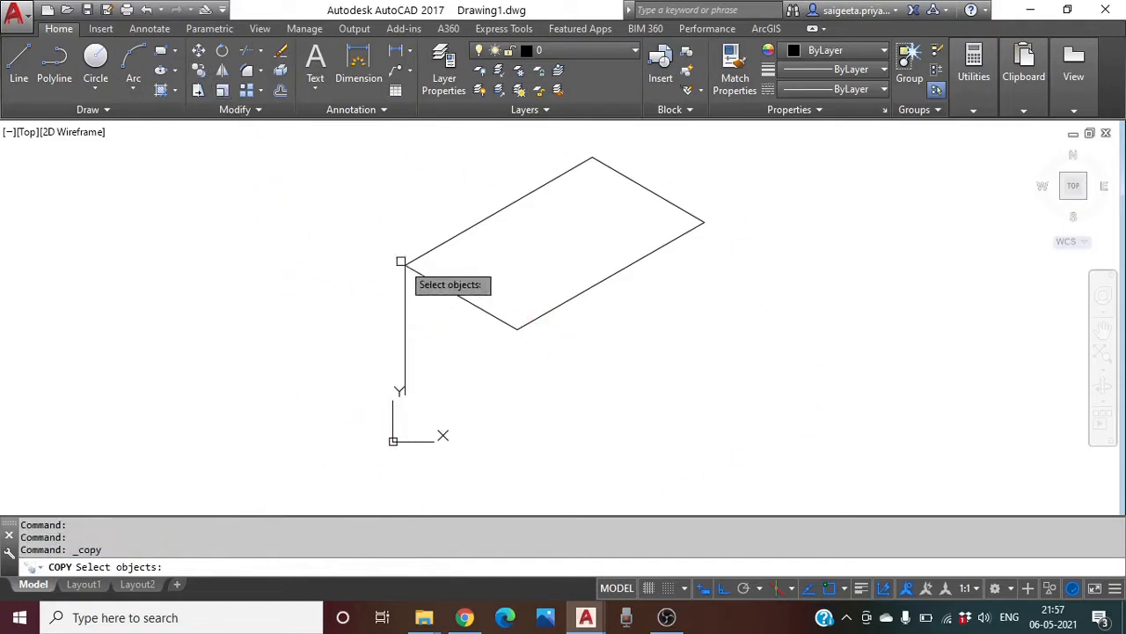
click(405, 317)
key(Return)
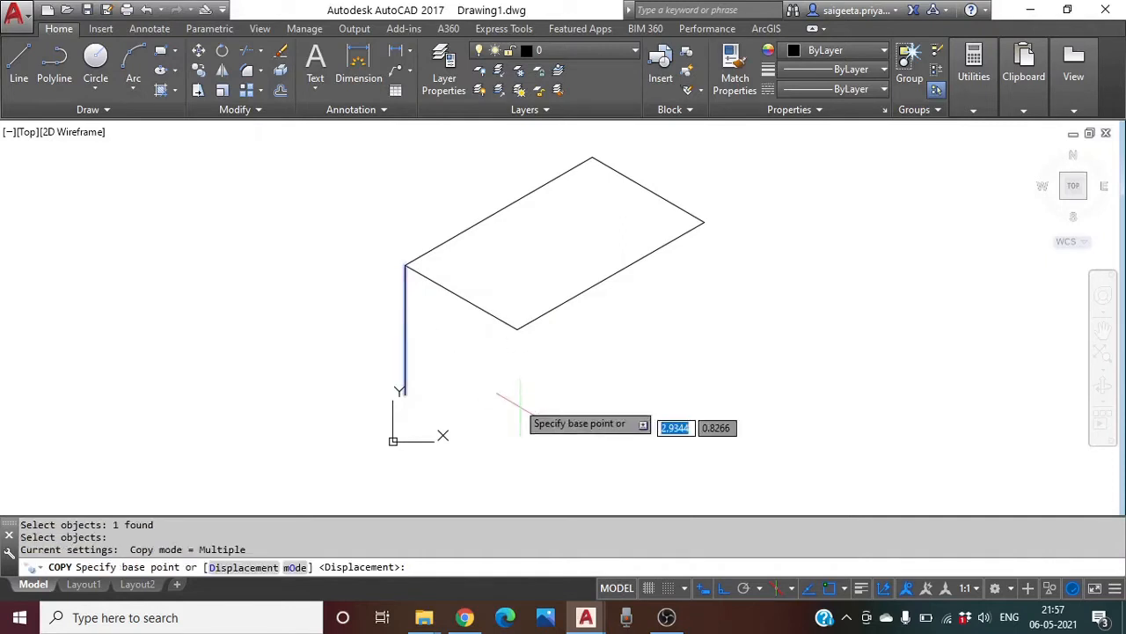
click(405, 264)
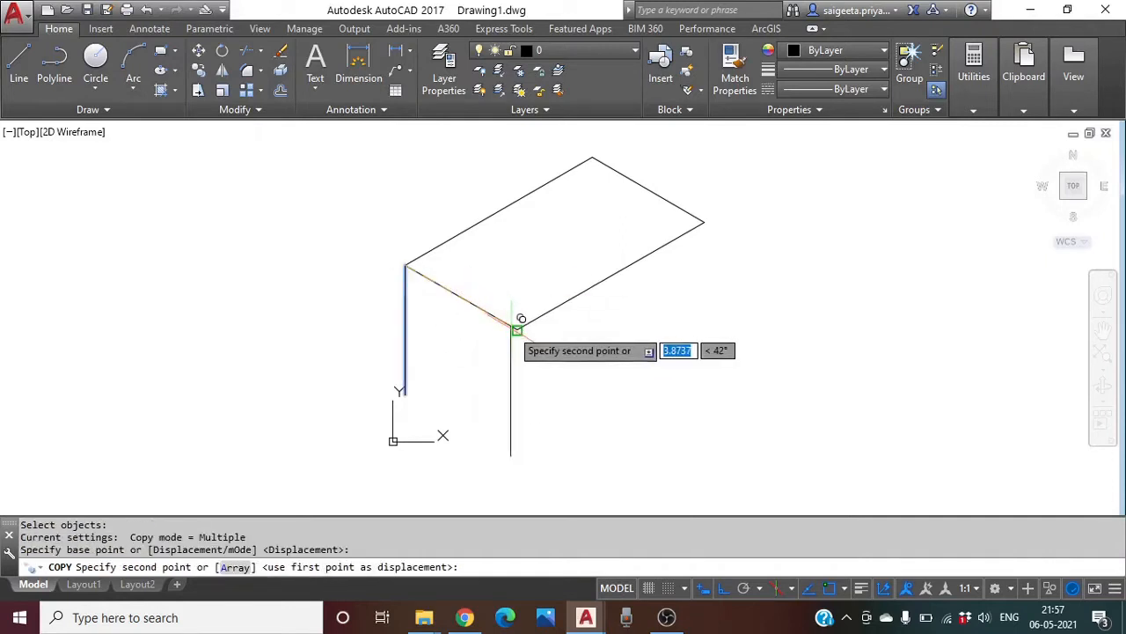
click(517, 326)
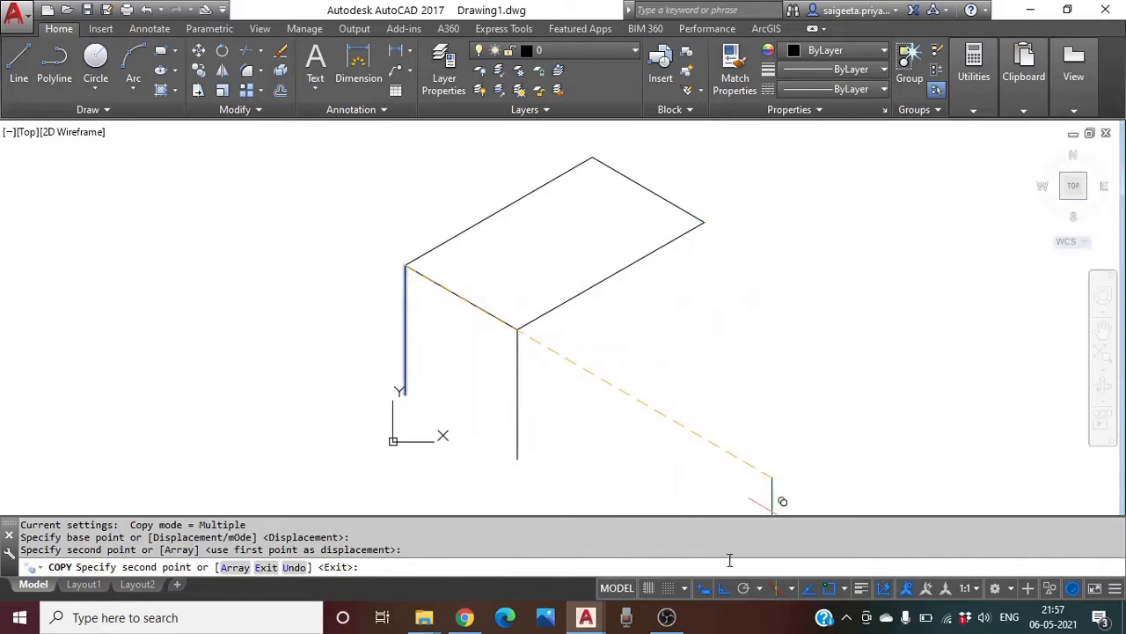
click(723, 588)
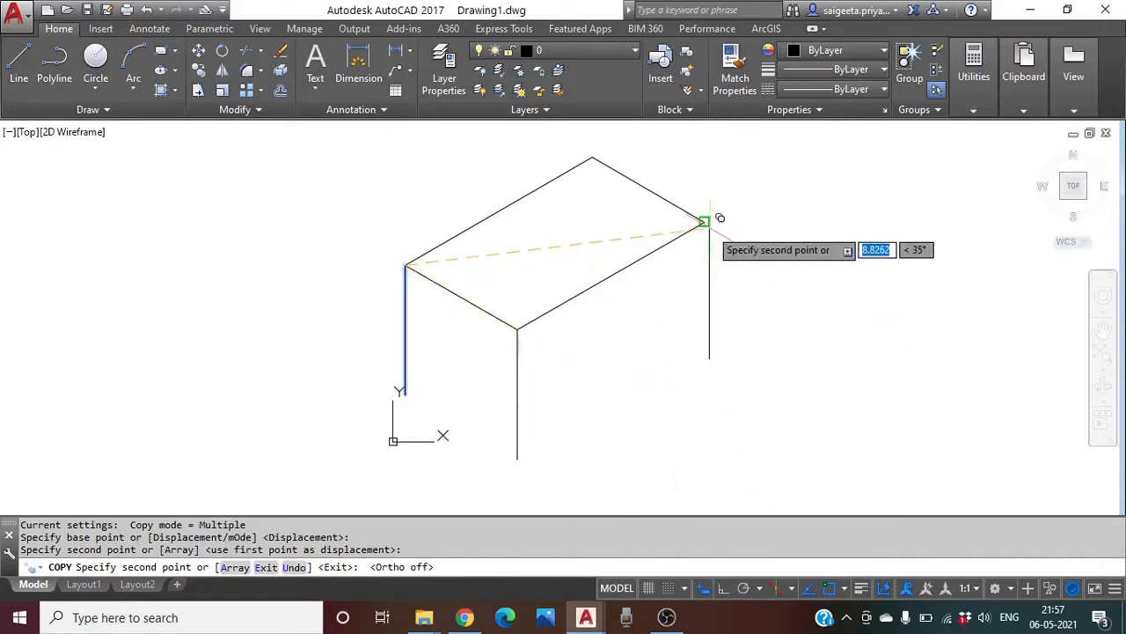
middle_drag(674, 397, 652, 371)
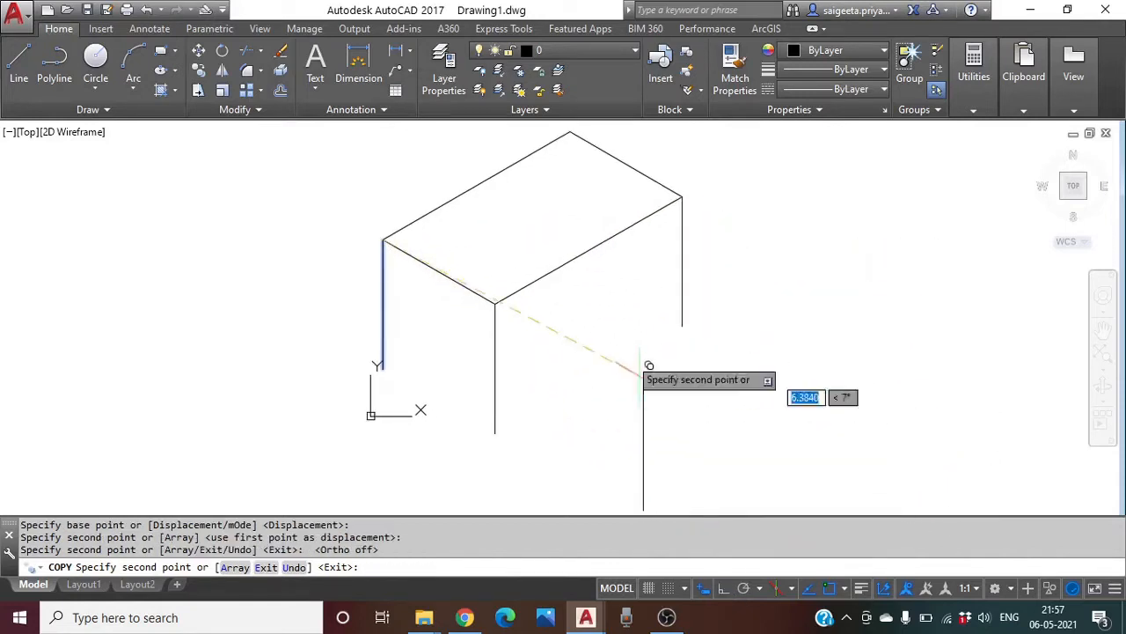
click(571, 133)
key(Escape)
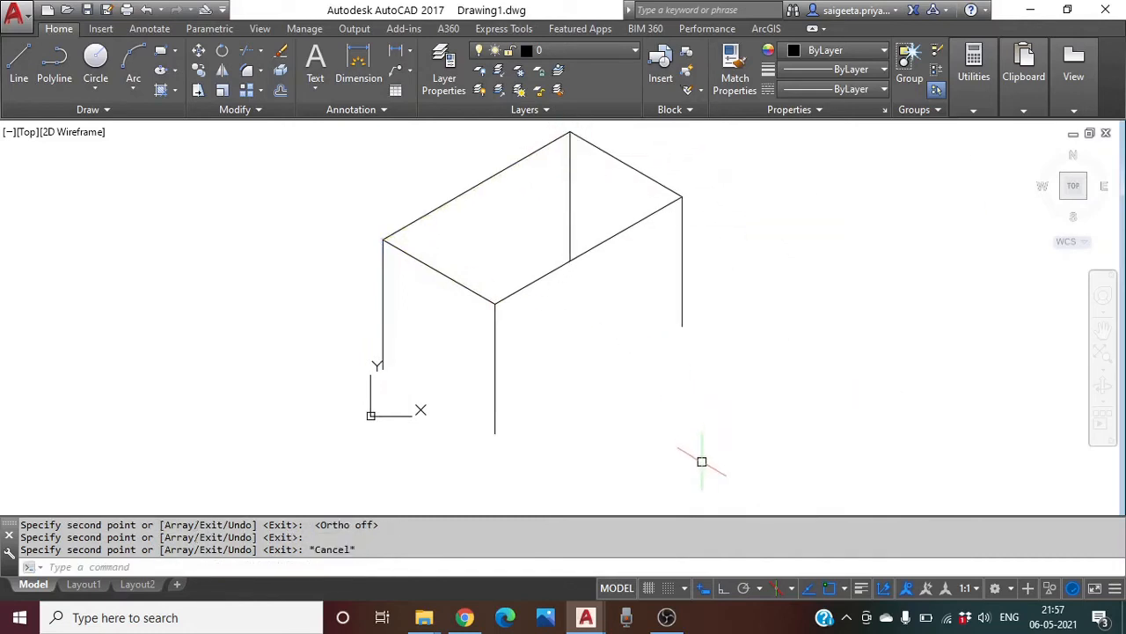
Draw the box's bottom edges joining the lower ends of the vertical edges
click(19, 64)
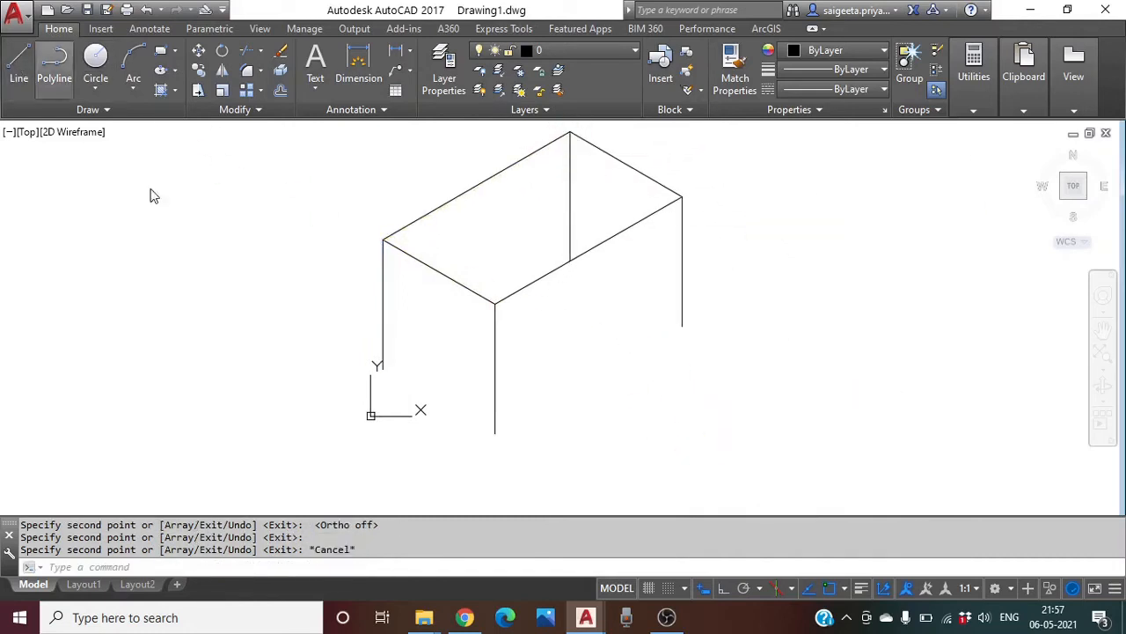
click(382, 368)
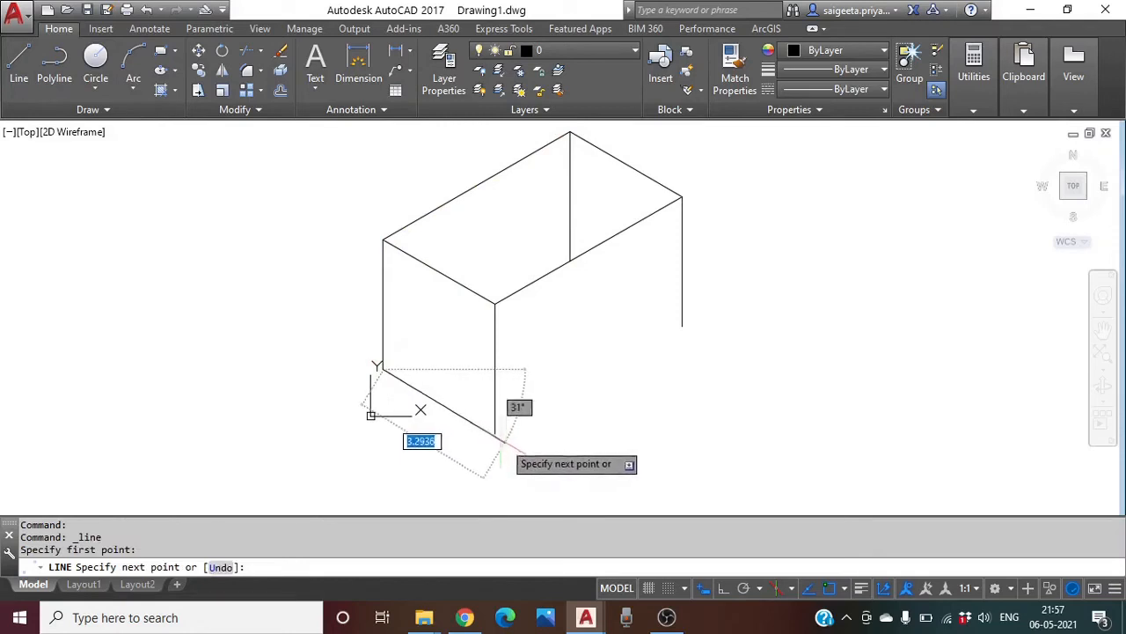
click(495, 432)
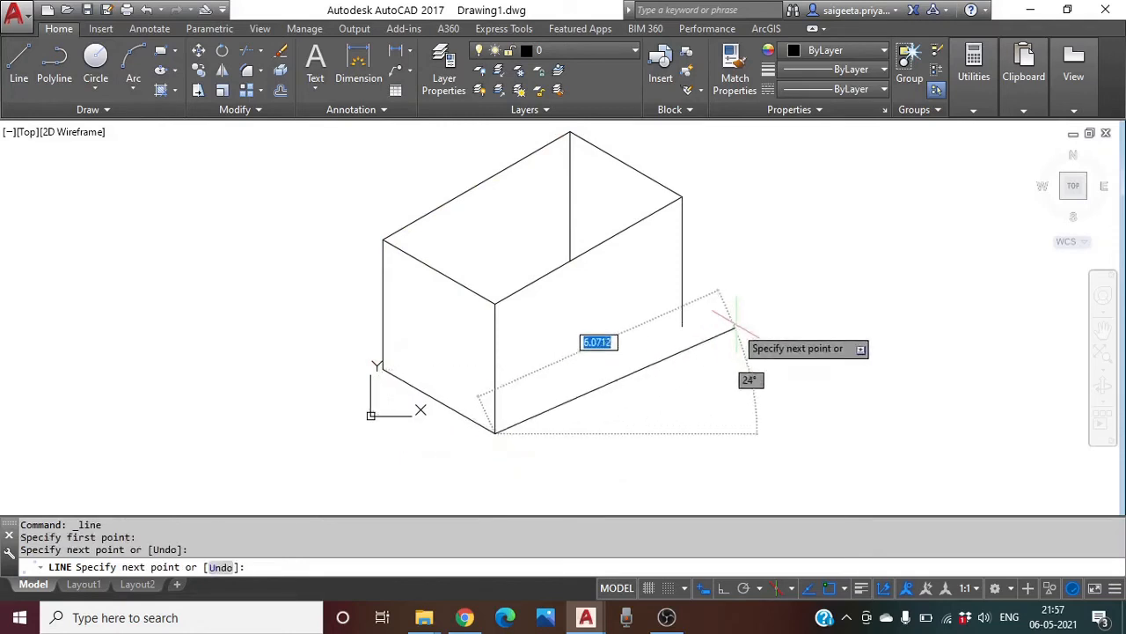
click(682, 326)
click(571, 260)
key(Escape)
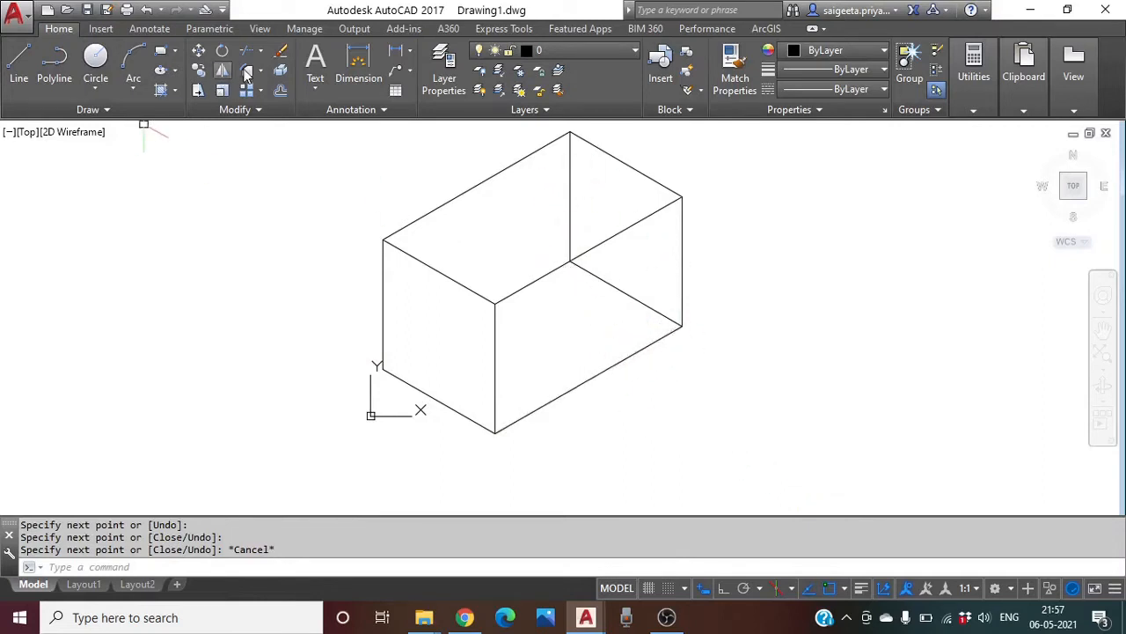
Erase the hidden back vertical and back bottom edges, then reframe the box to the upper left
click(279, 53)
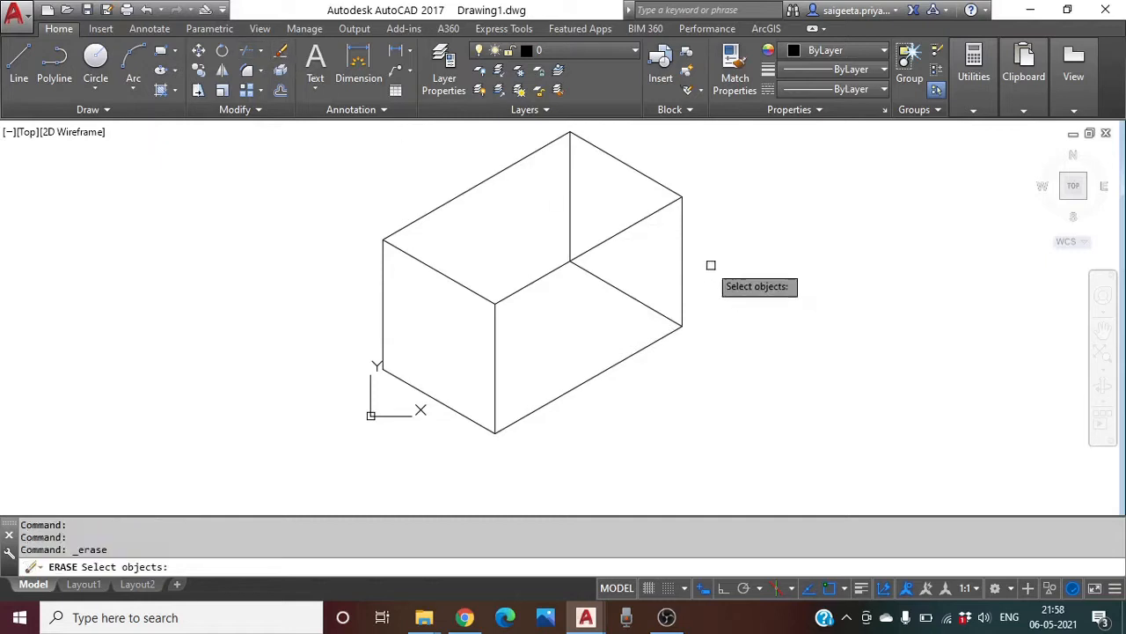
click(572, 216)
click(643, 303)
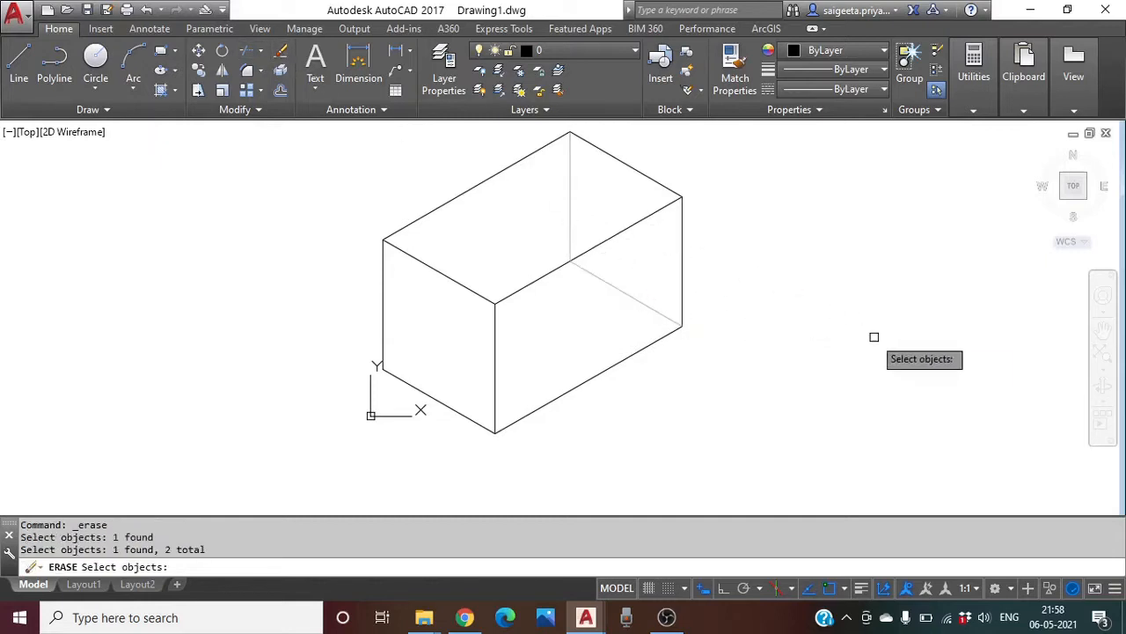
key(Return)
scroll(741, 340, down, 2)
middle_drag(740, 340, 264, 289)
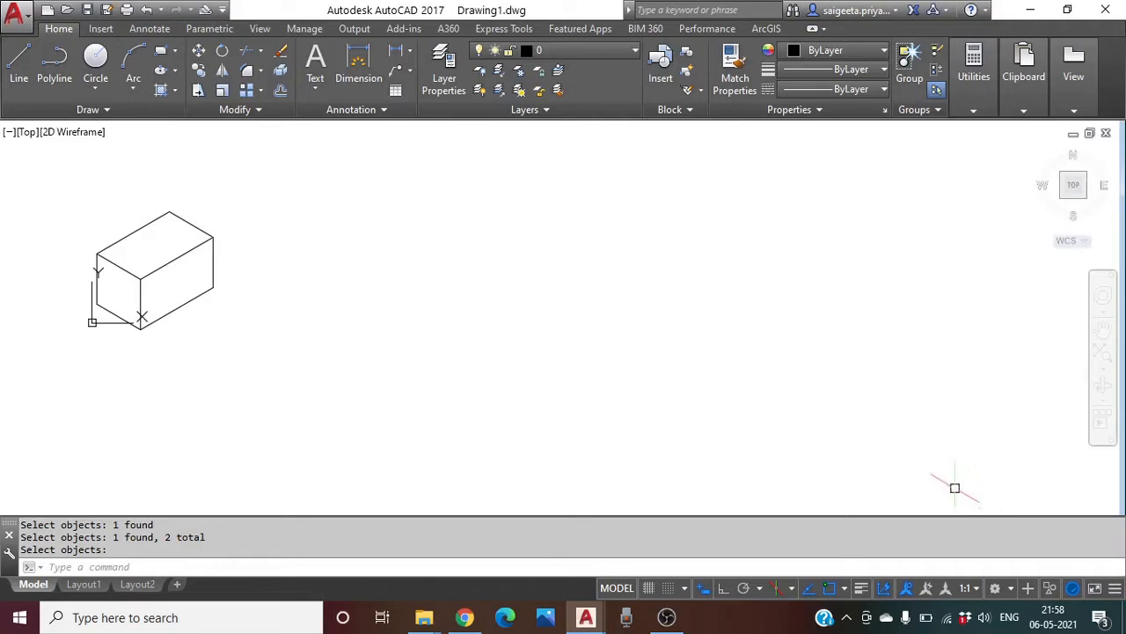
middle_drag(158, 318, 268, 416)
scroll(341, 336, up, 2)
middle_drag(369, 385, 395, 355)
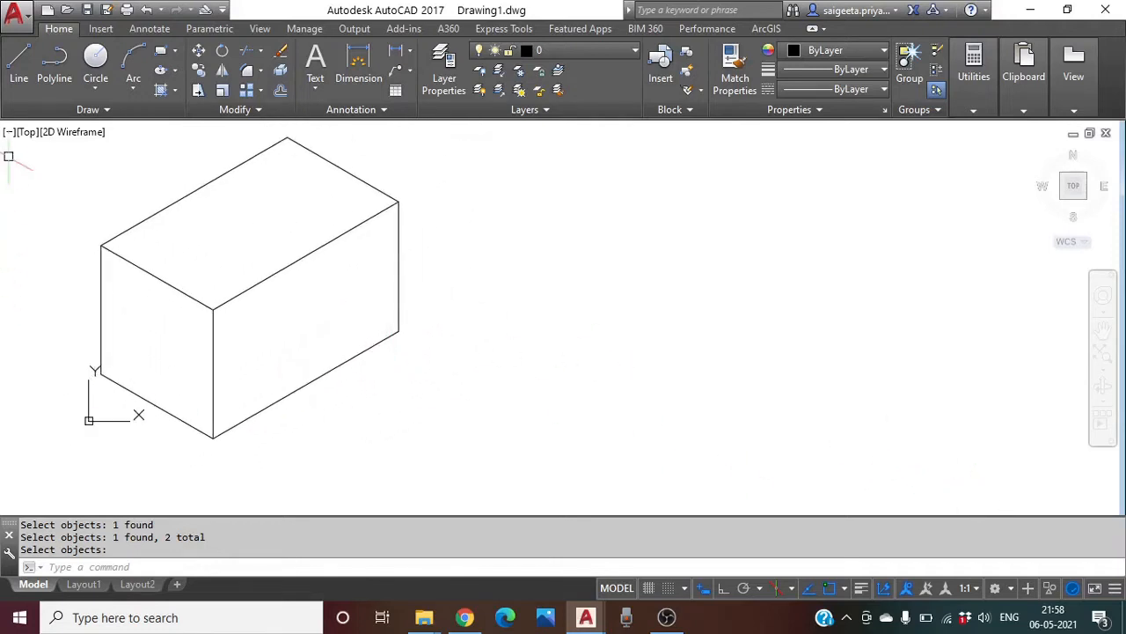
click(17, 71)
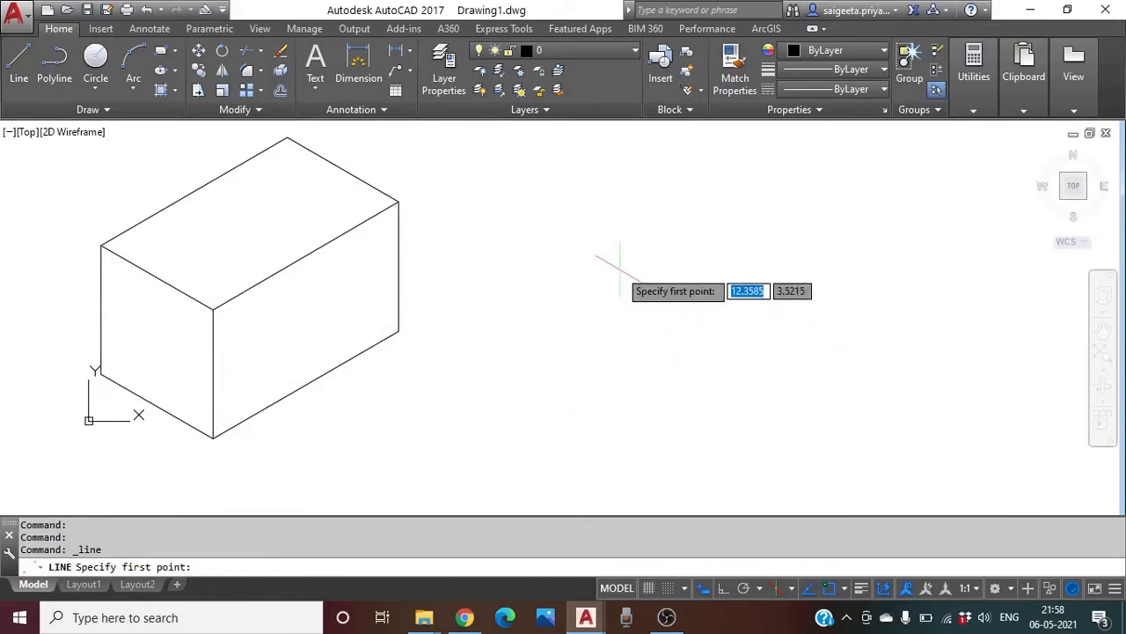
Start the L-profile right of the box with Ortho on: 3 down, then 5 at 330°
click(589, 243)
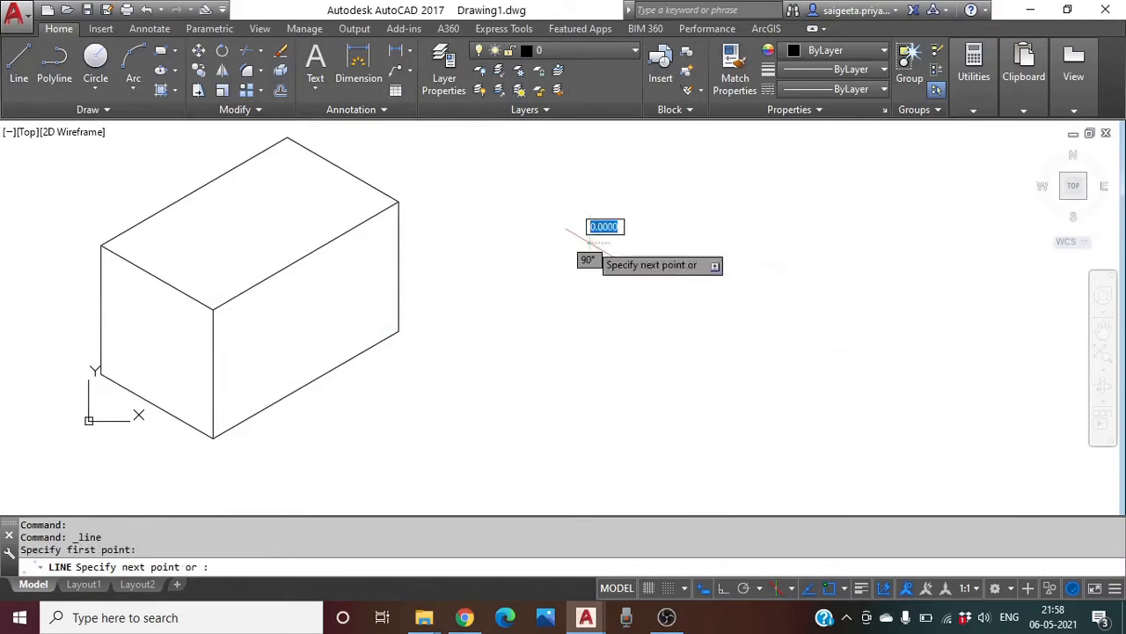
click(723, 588)
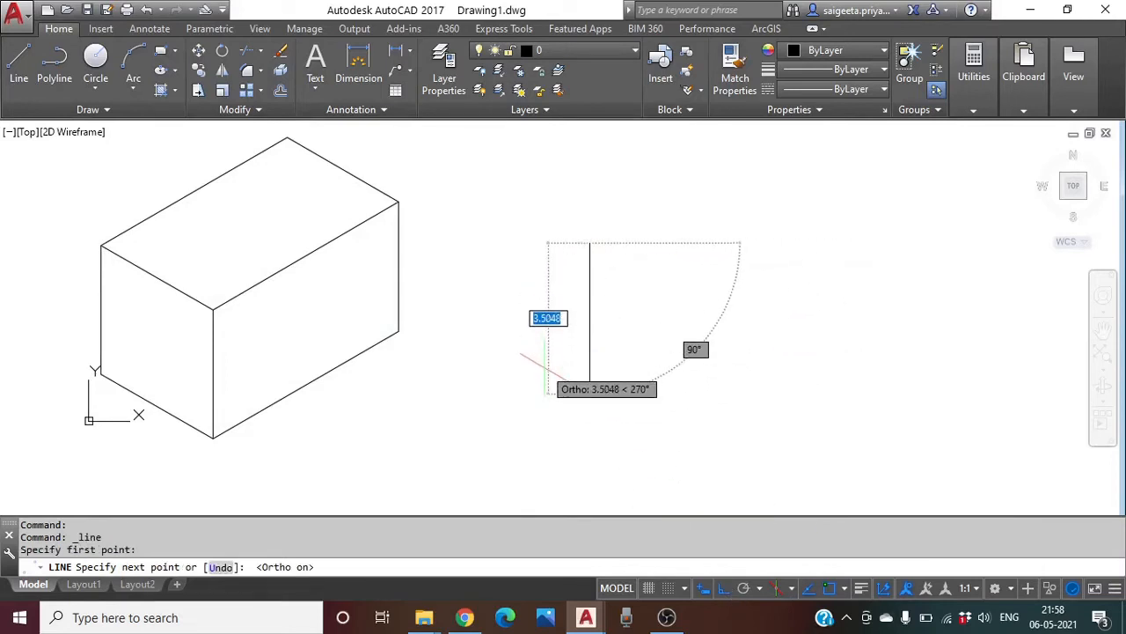
text(3)
key(Return)
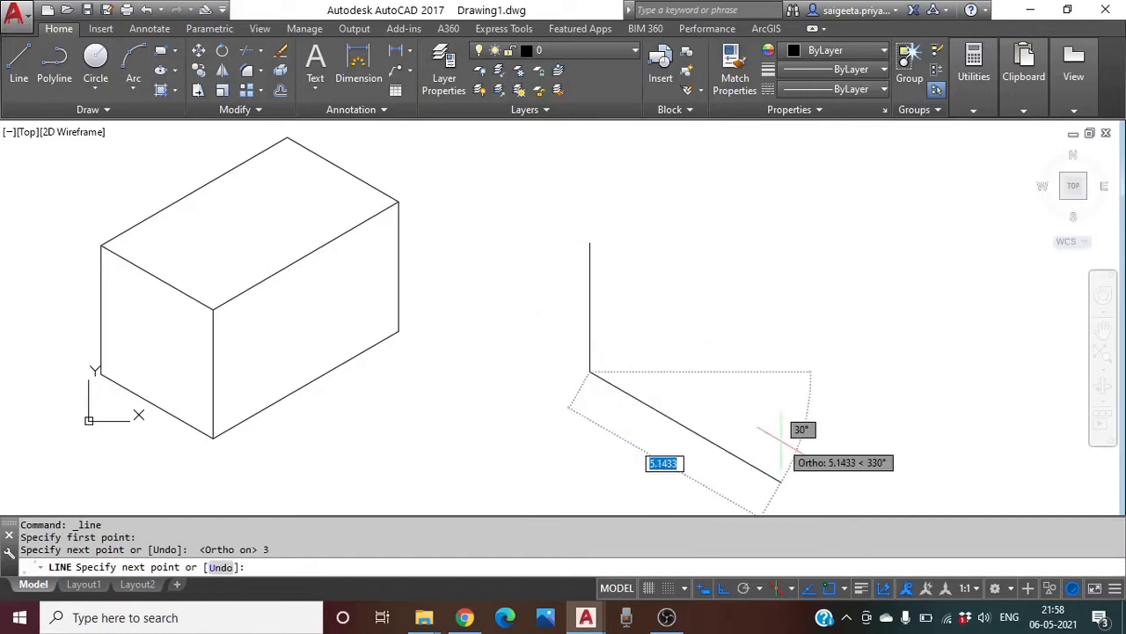
text(5)
key(Return)
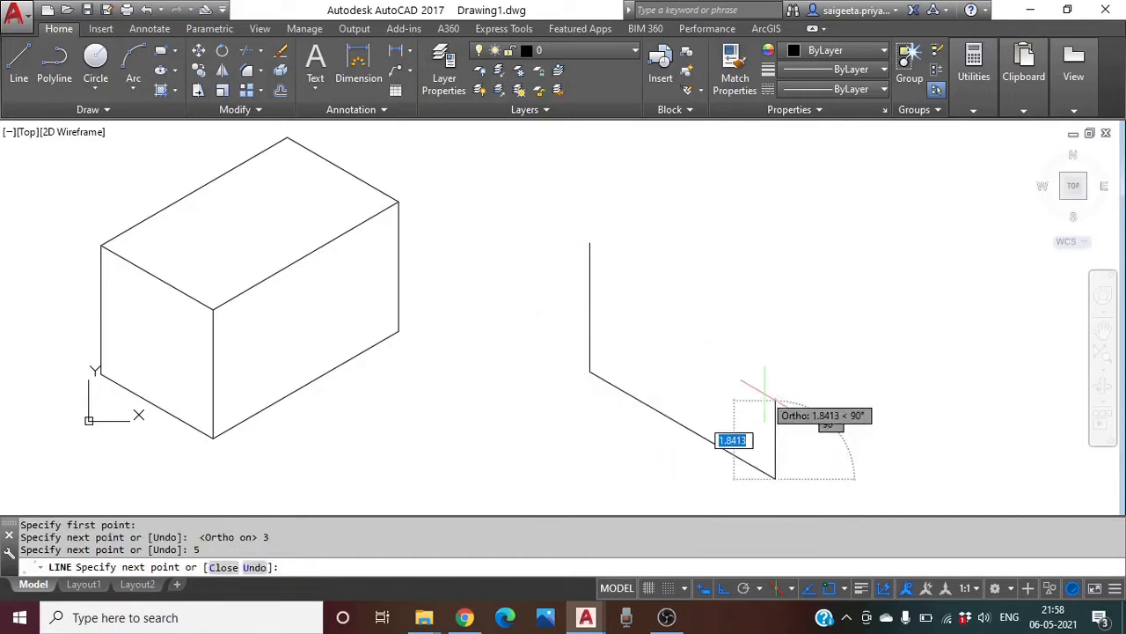
Add the 1, 4 and 2-unit segments and close the L-profile at its start point
text(1)
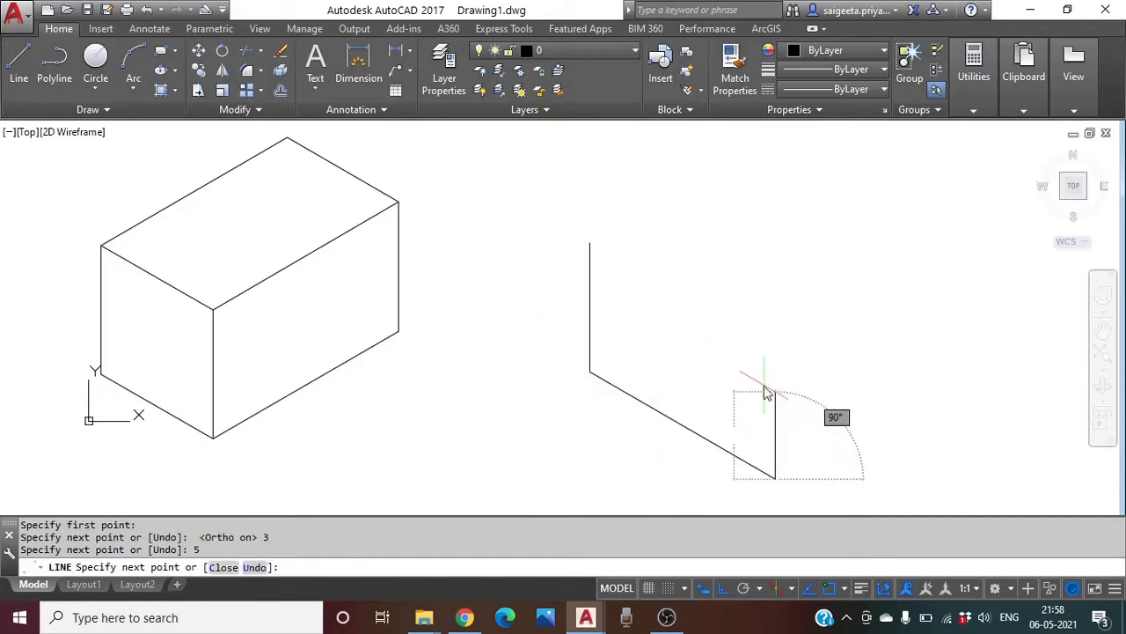
key(Return)
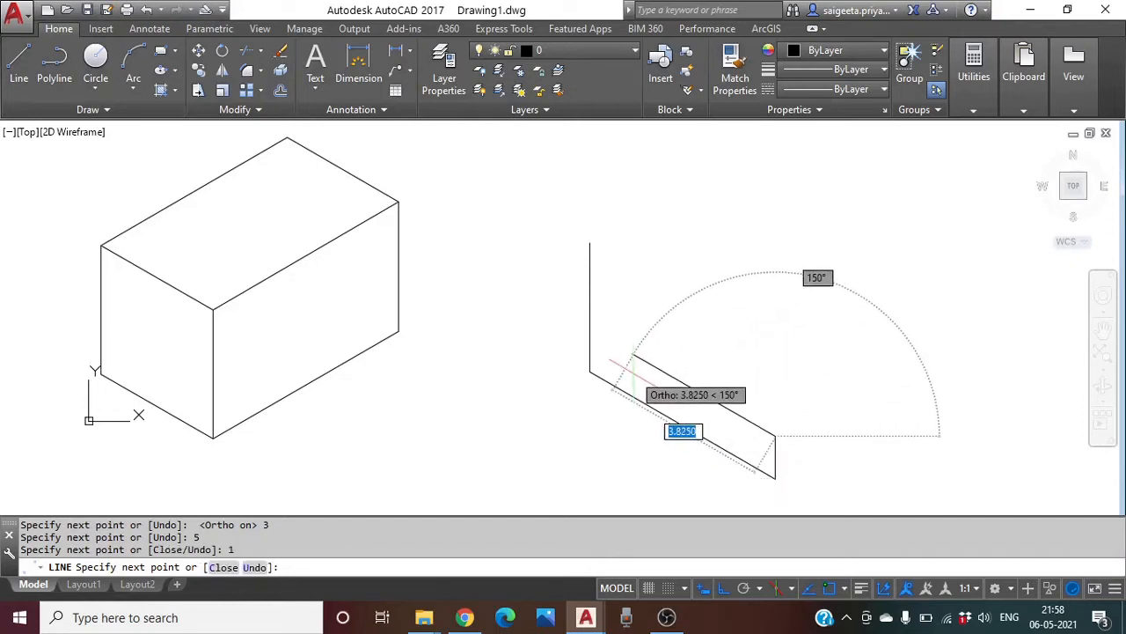
text(4)
key(Return)
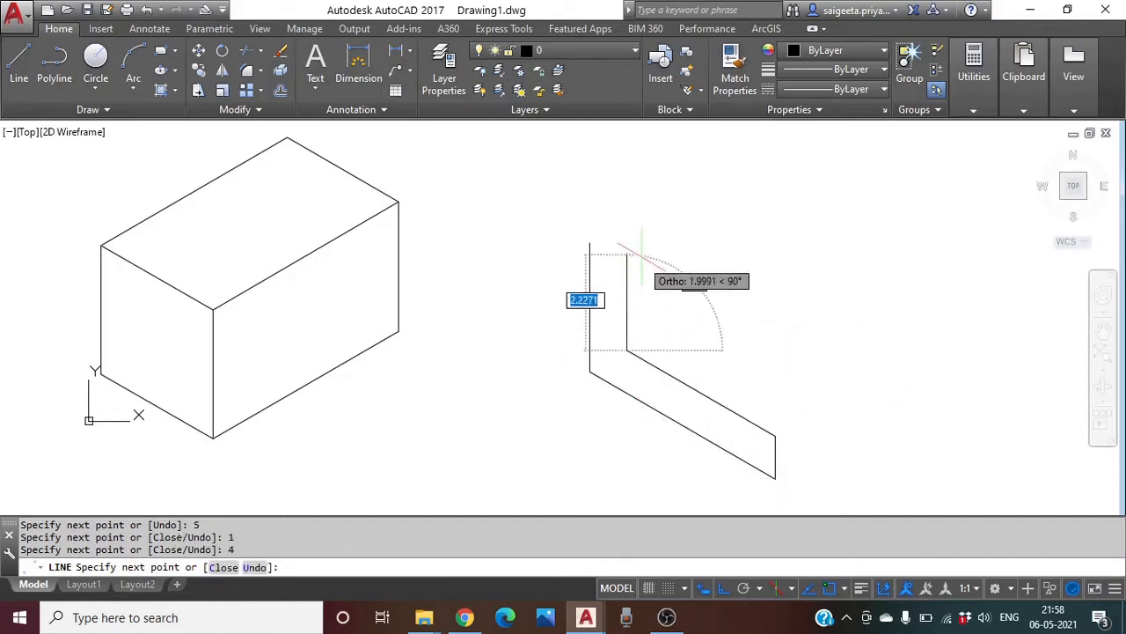
text(2)
key(Return)
click(590, 243)
key(Return)
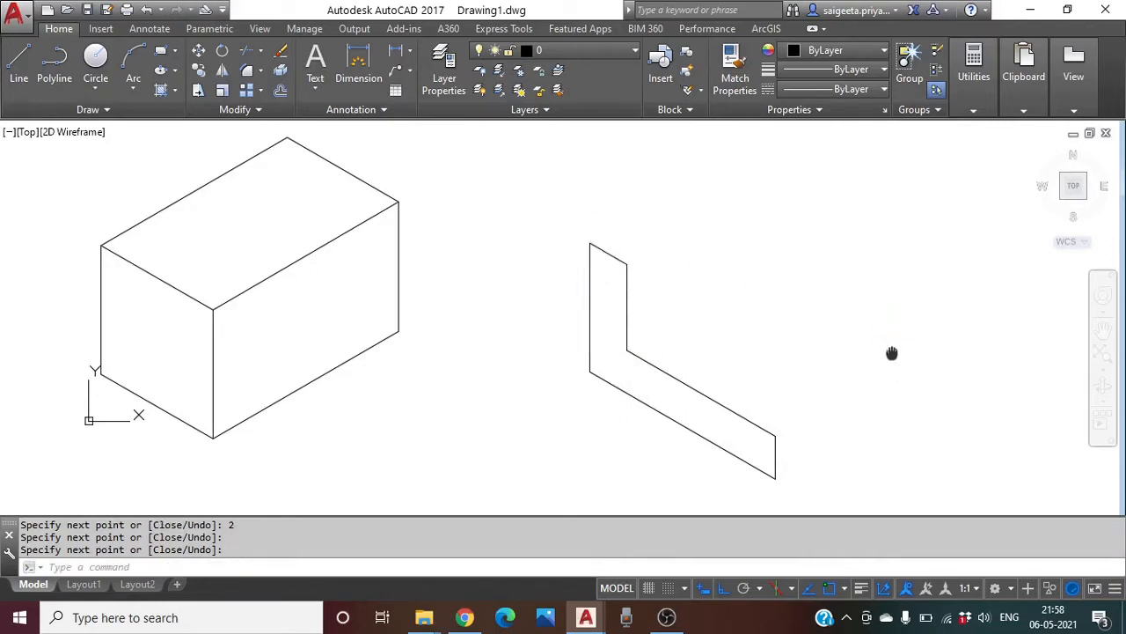
middle_drag(892, 352, 786, 334)
Copy the L-shaped profile 3 units back along the Top isoplane depth direction
scroll(578, 410, down, 2)
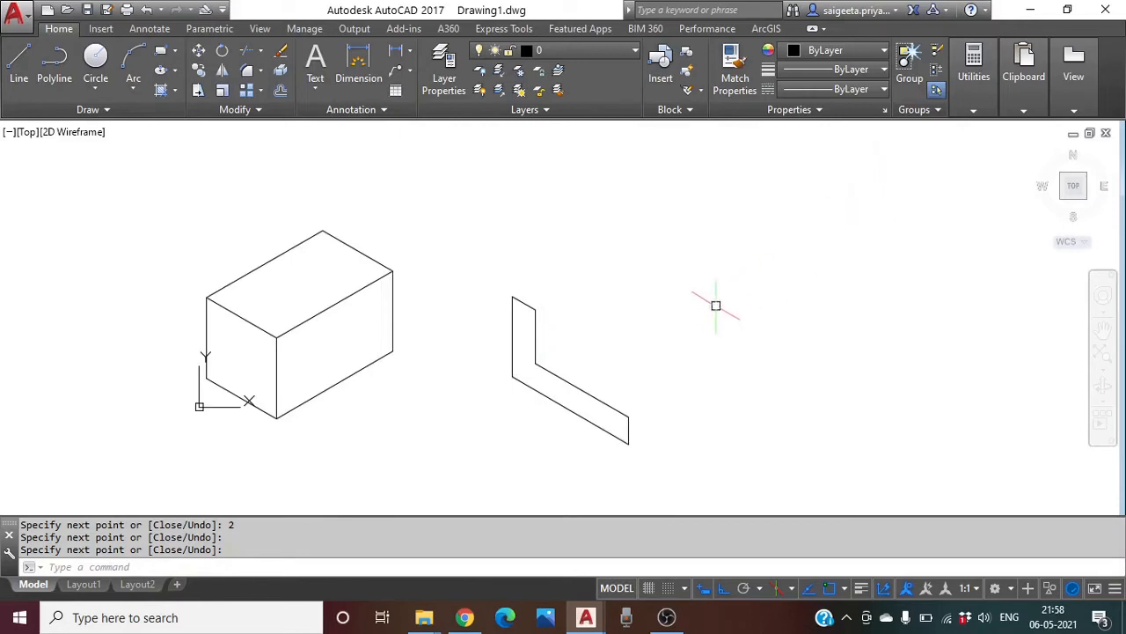
click(199, 70)
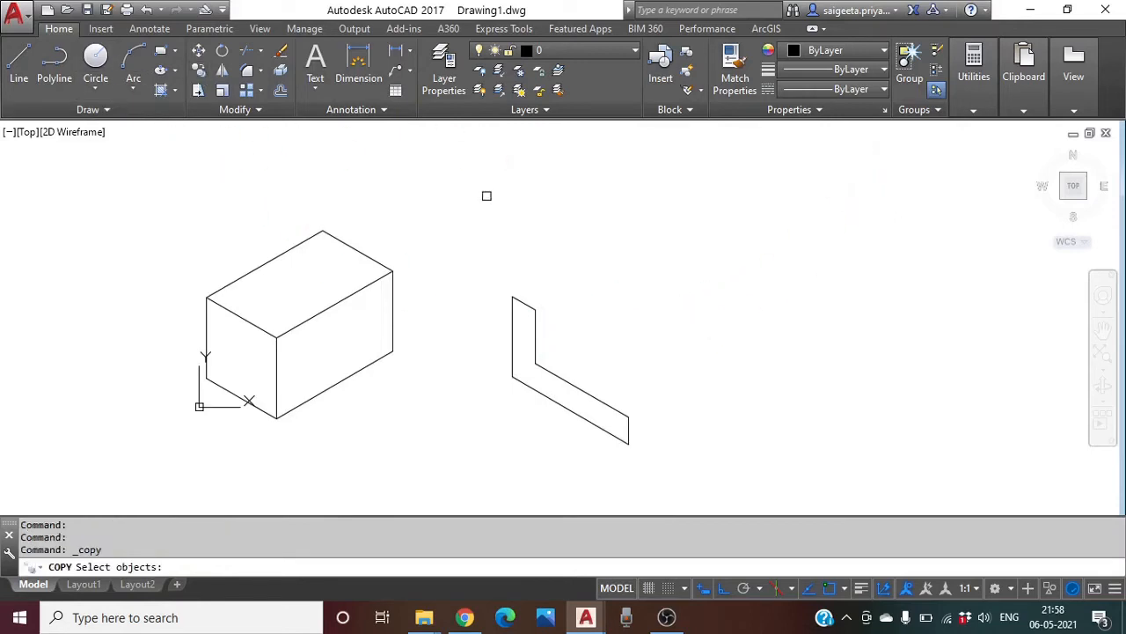
click(725, 243)
click(482, 466)
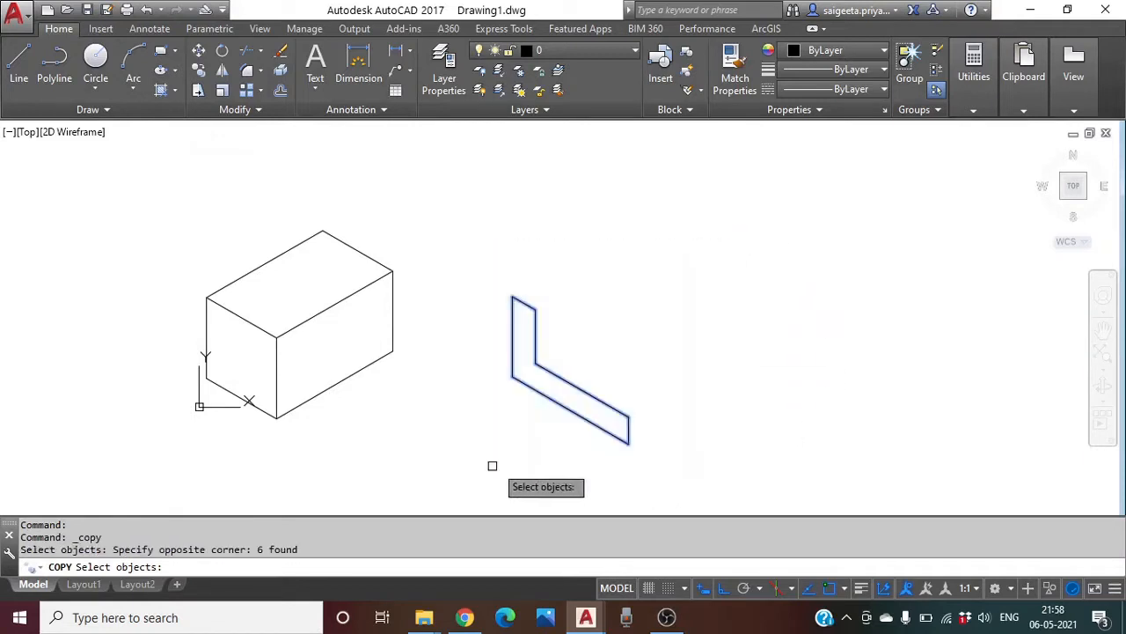
key(Return)
click(512, 377)
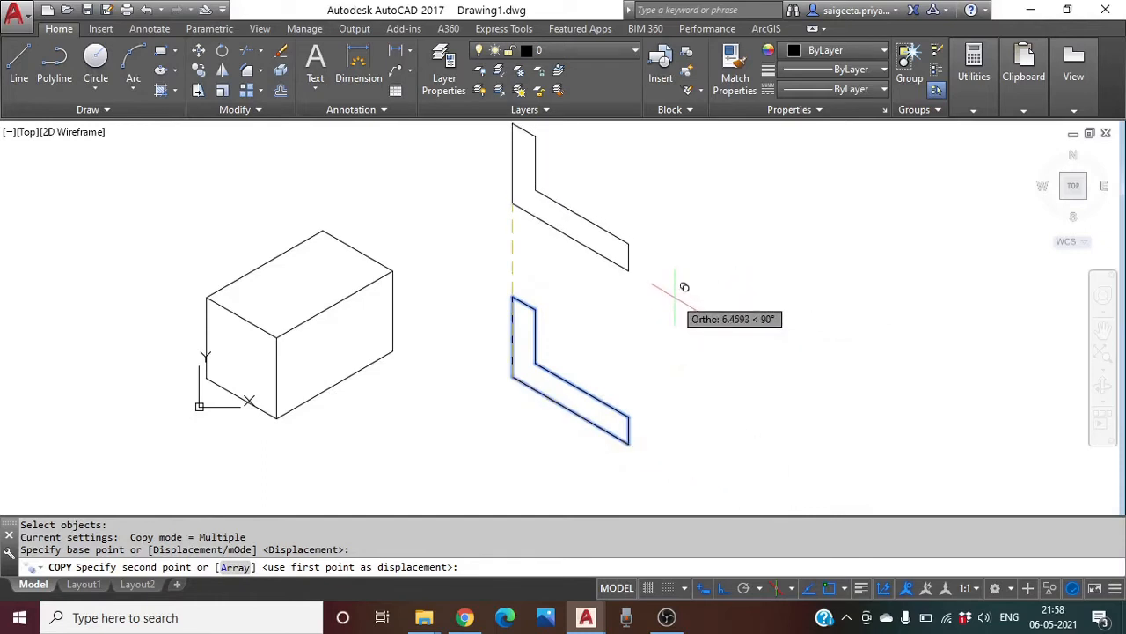
key(F5)
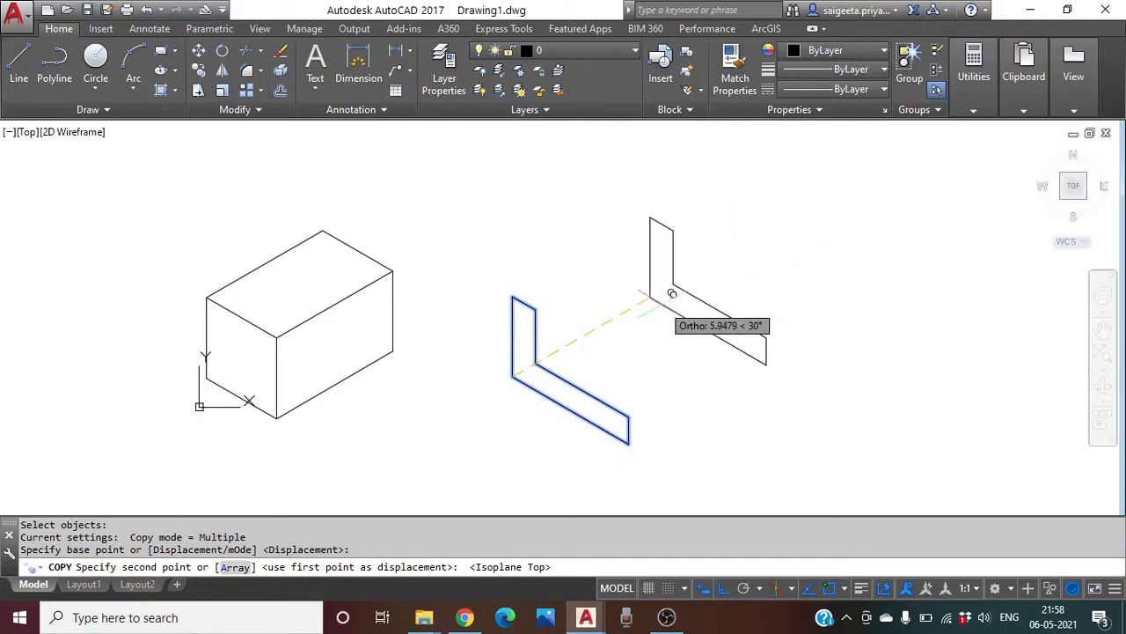
text(3)
key(Return)
key(Return)
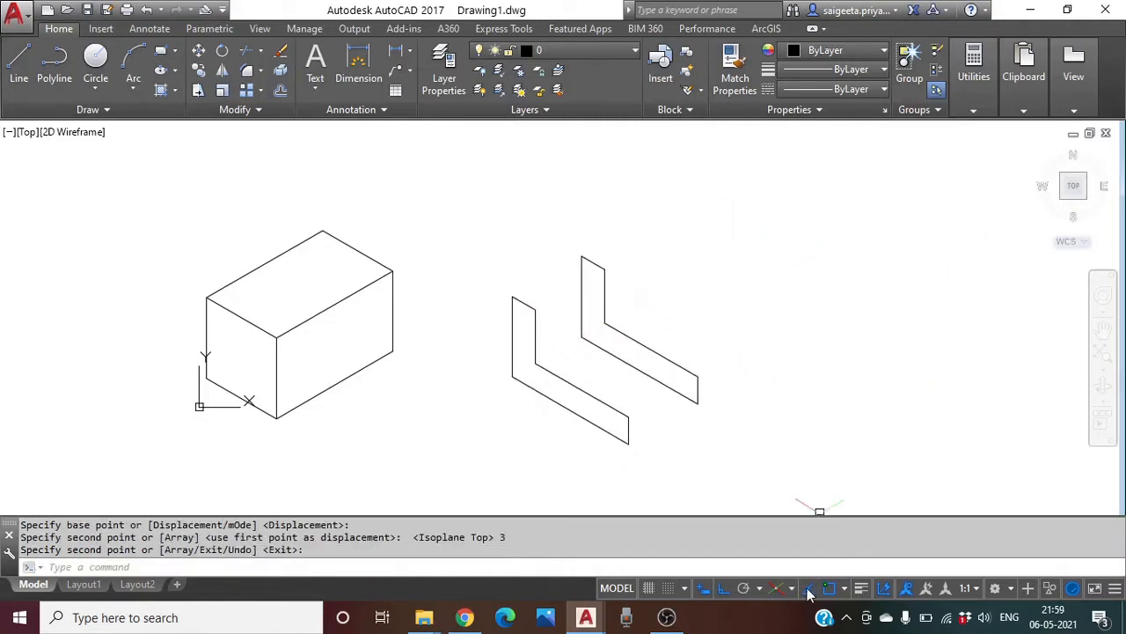
Join the top corners and the inner corners of the two L-profiles with depth edges
click(19, 63)
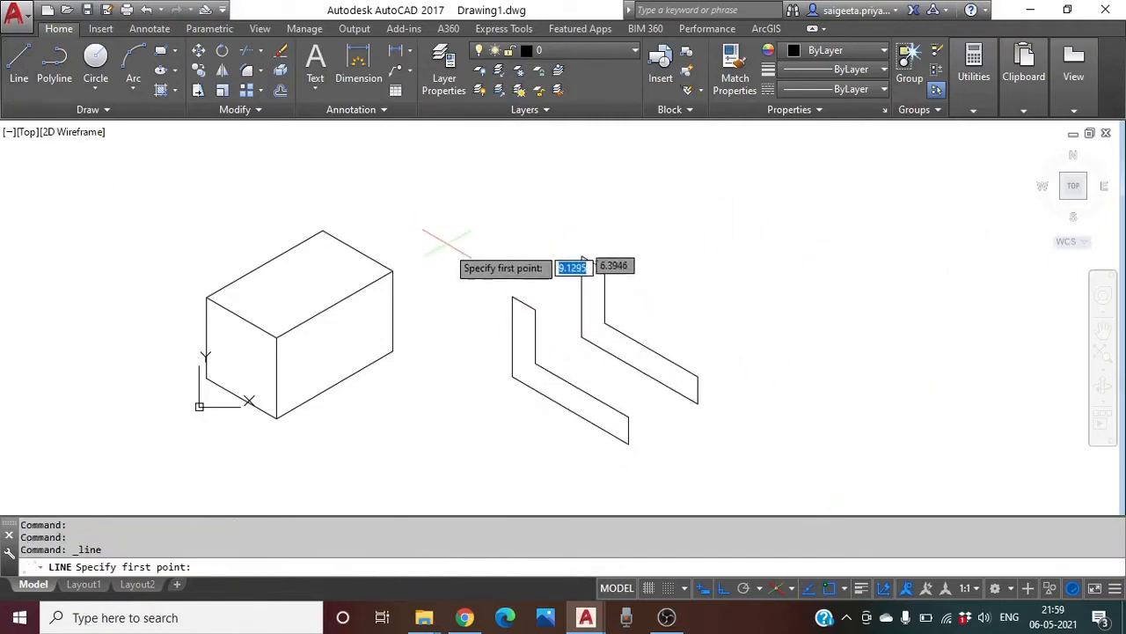
click(512, 297)
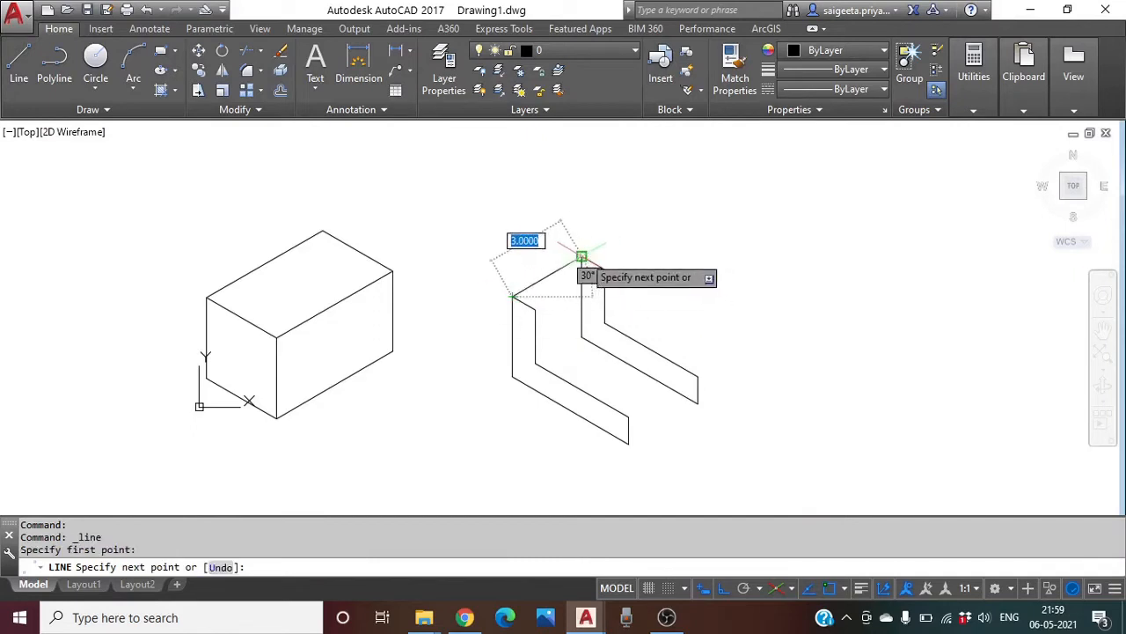
click(580, 257)
key(Return)
key(Return)
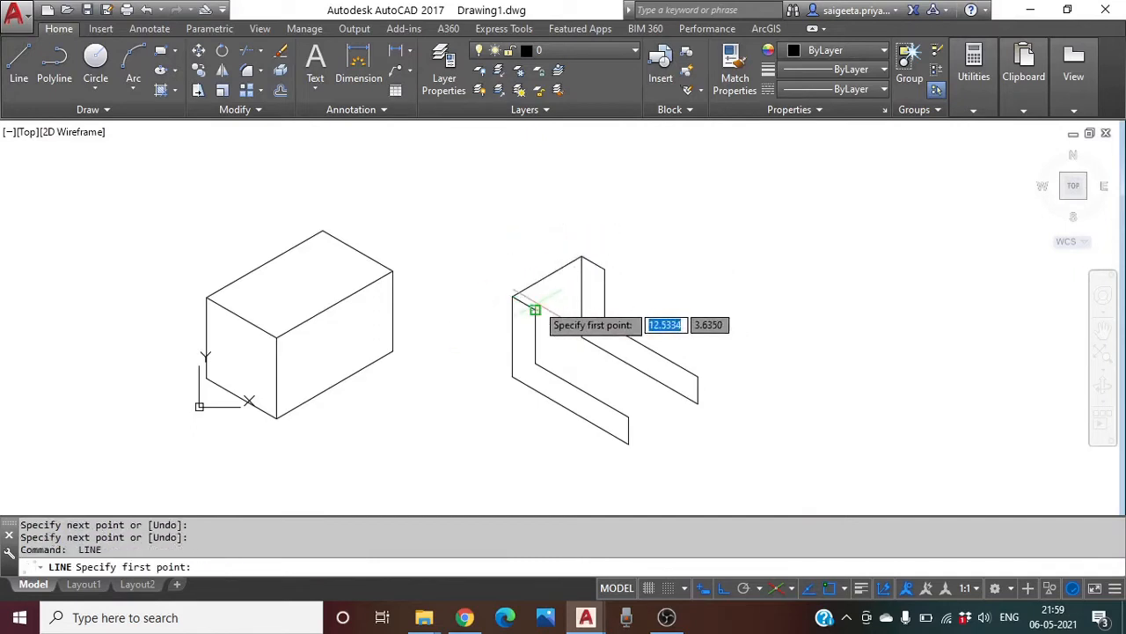
click(535, 309)
click(604, 269)
key(Return)
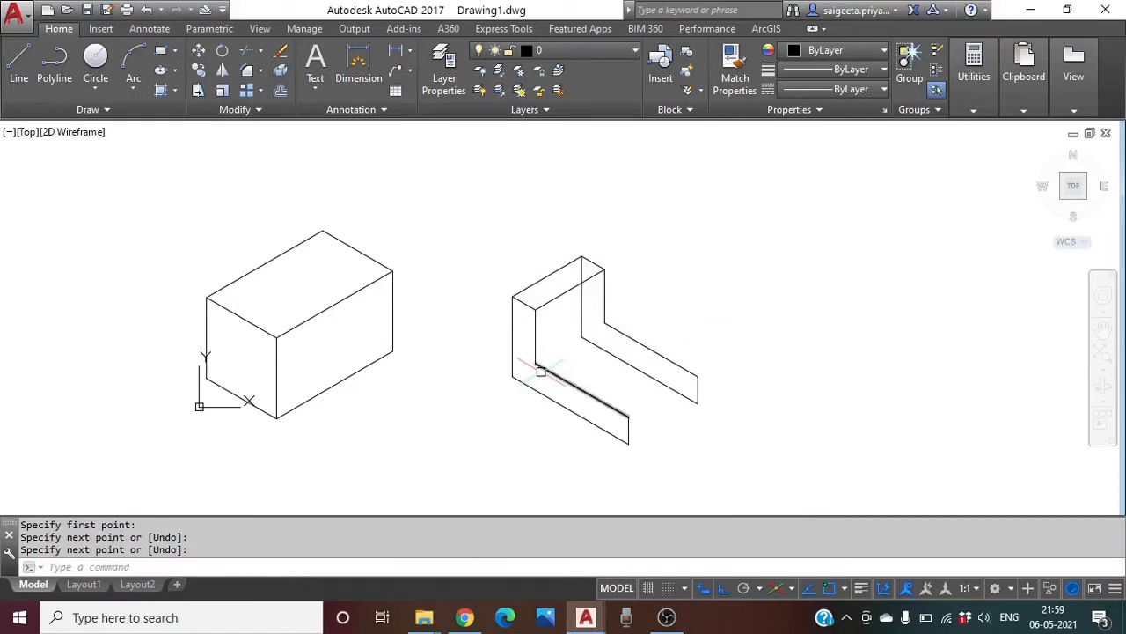
key(Return)
Draw the thickness and lower edges closing the front end of the bracket's base
click(535, 363)
click(630, 414)
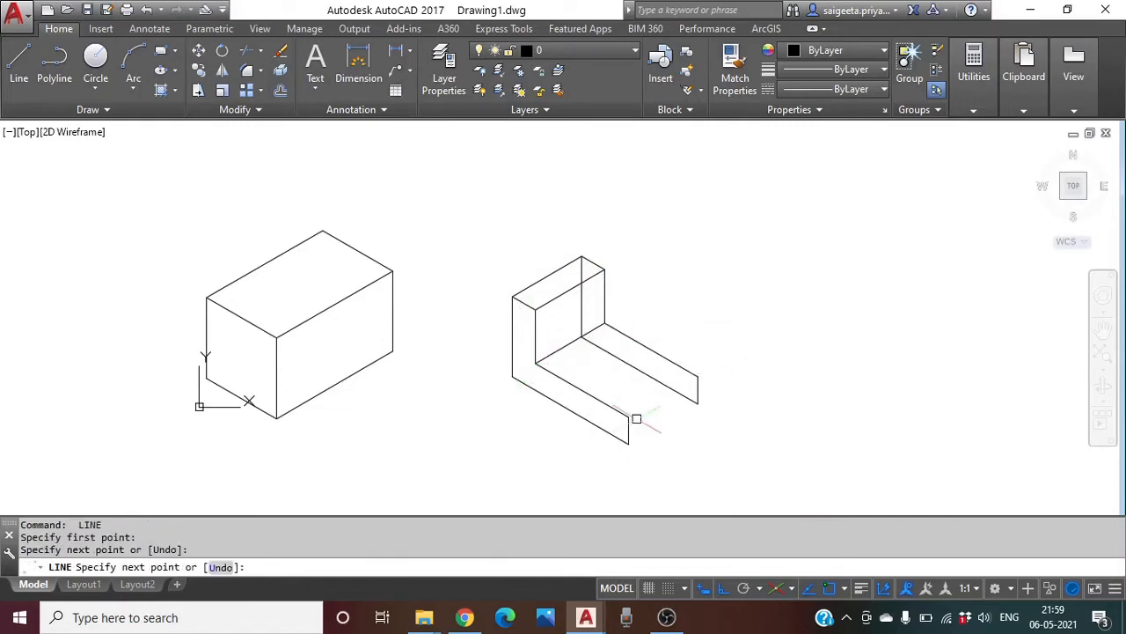
key(Return)
key(Return)
click(630, 414)
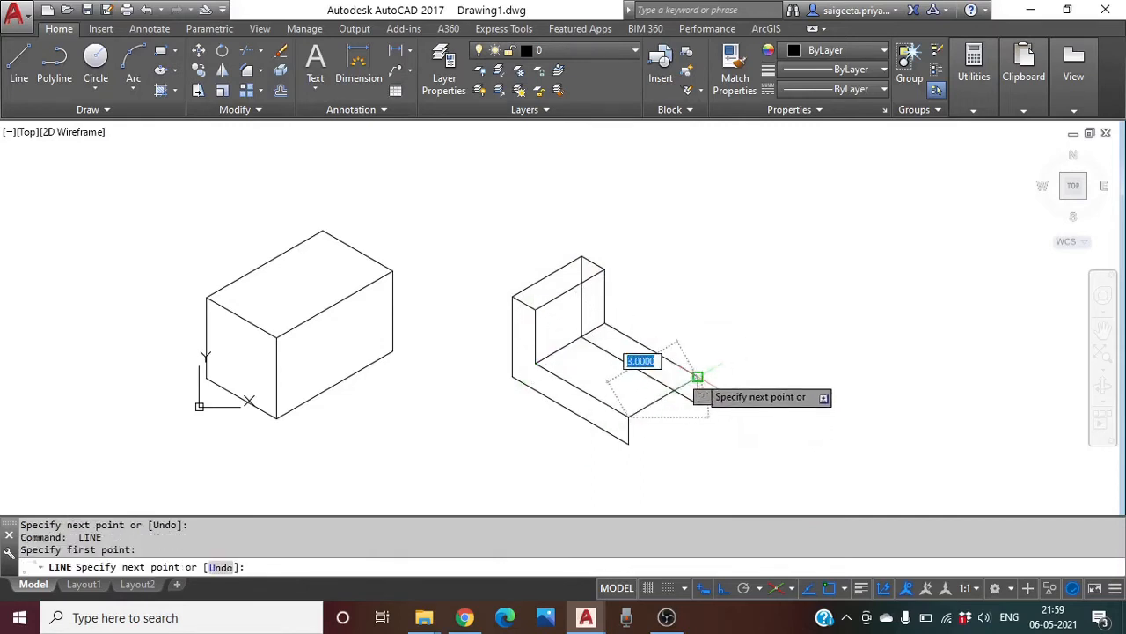
click(697, 379)
key(Return)
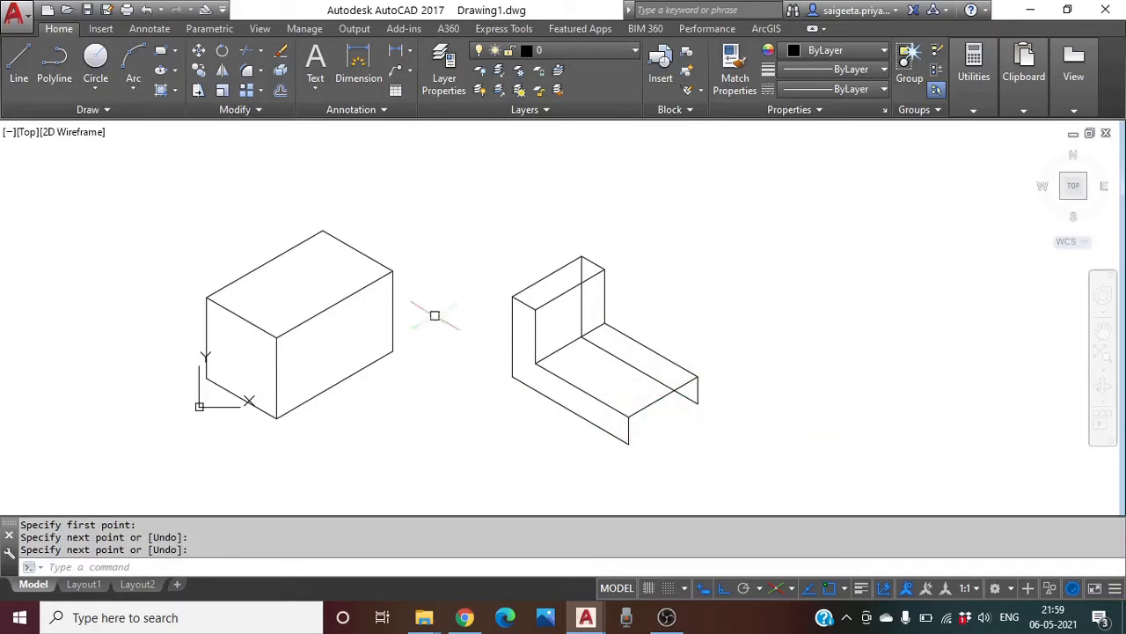
click(20, 71)
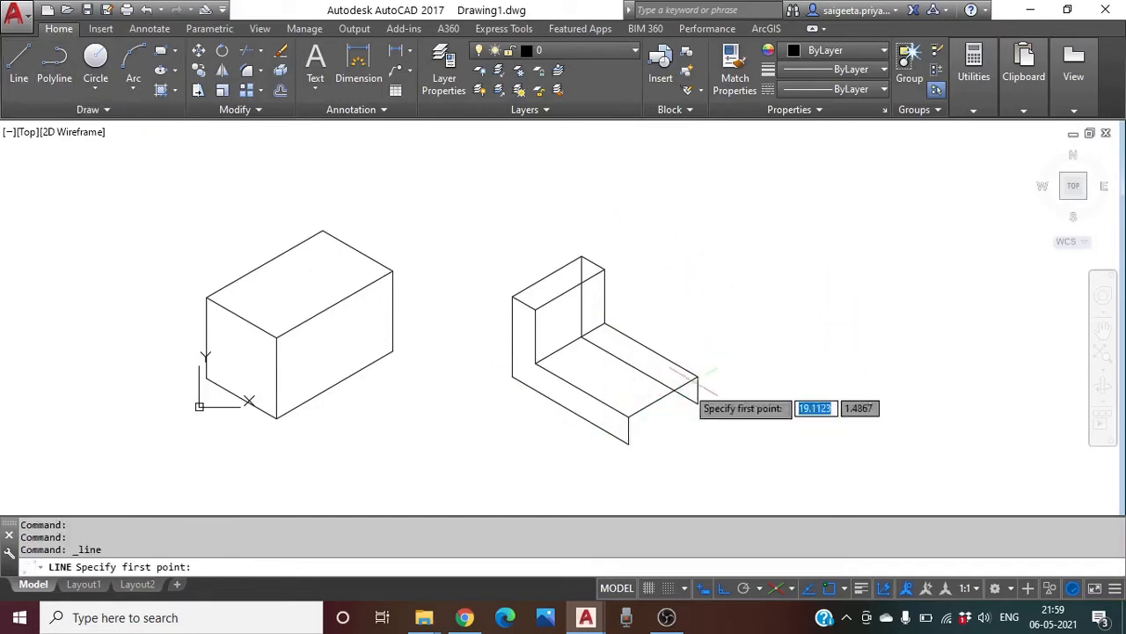
click(628, 443)
click(698, 404)
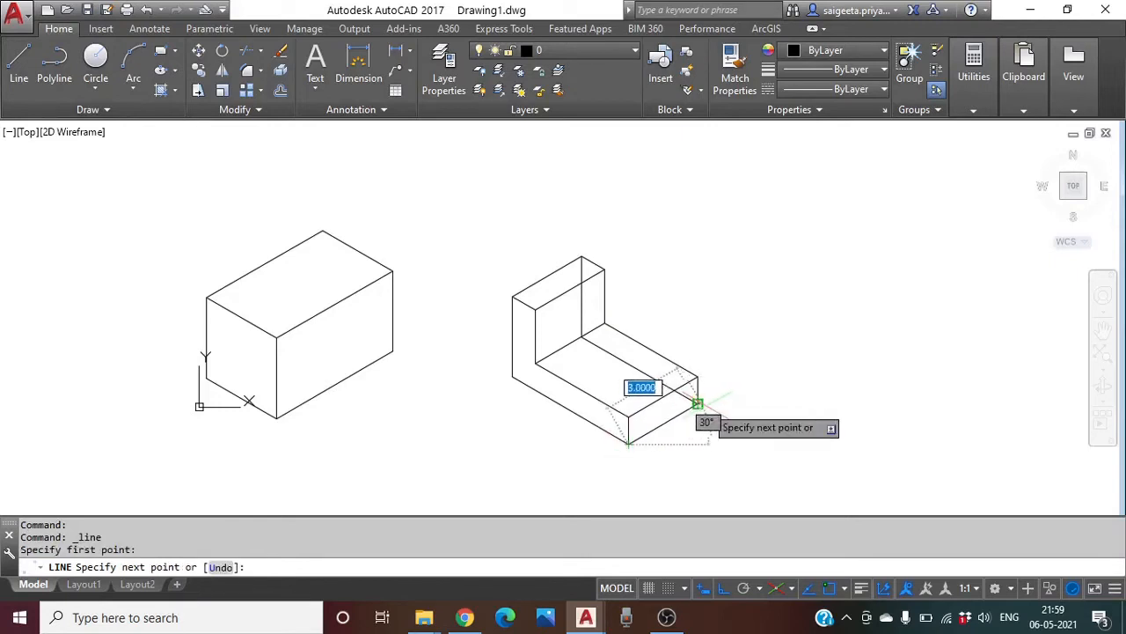
key(Return)
middle_drag(779, 390, 615, 374)
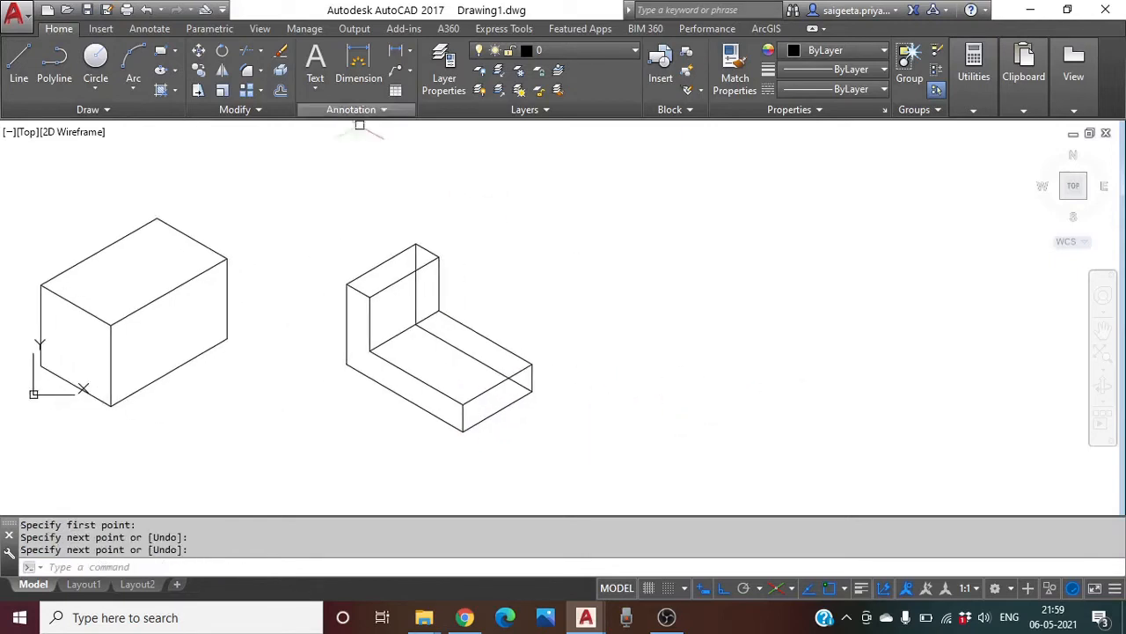
middle_drag(604, 327, 637, 298)
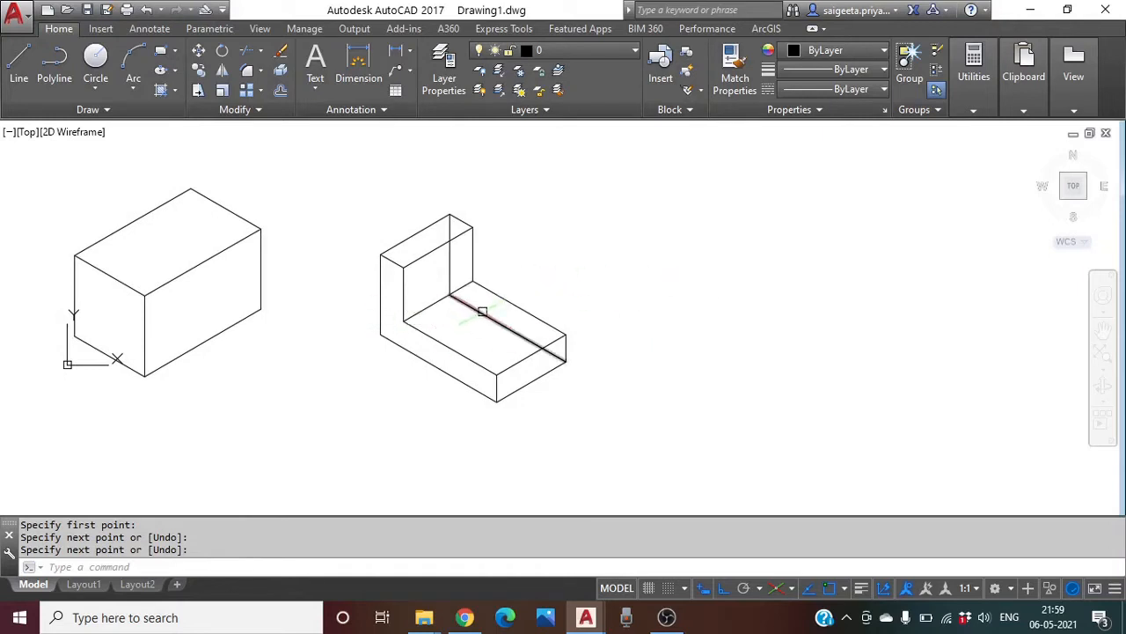
Delete the inner vertical and inclined hidden edges at the bracket's inside corner, then zoom out
click(450, 269)
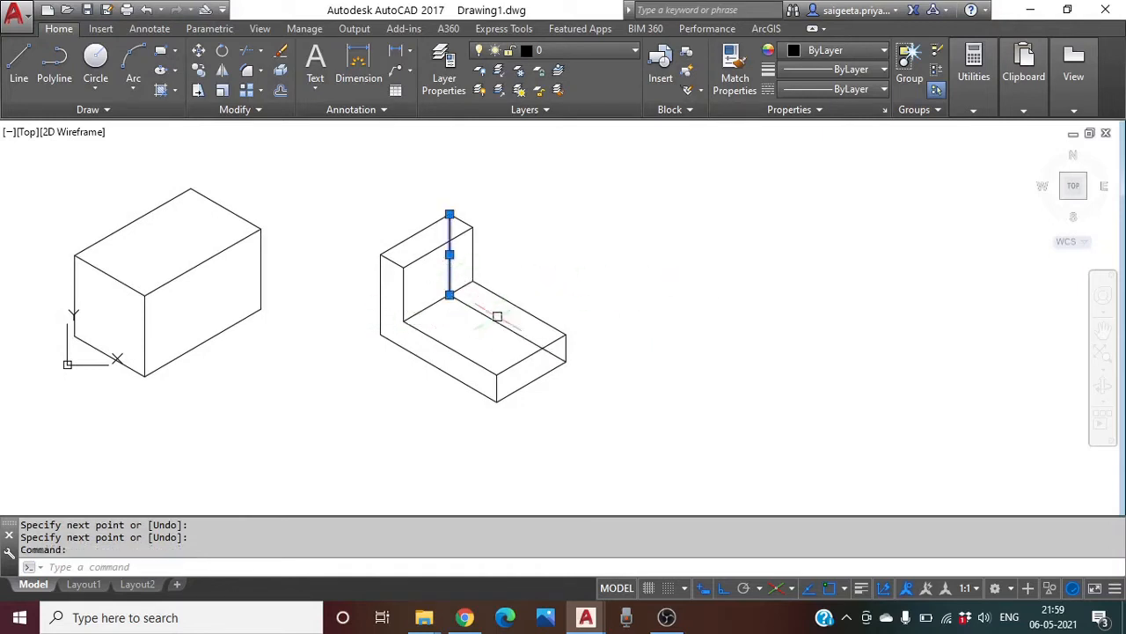
click(505, 323)
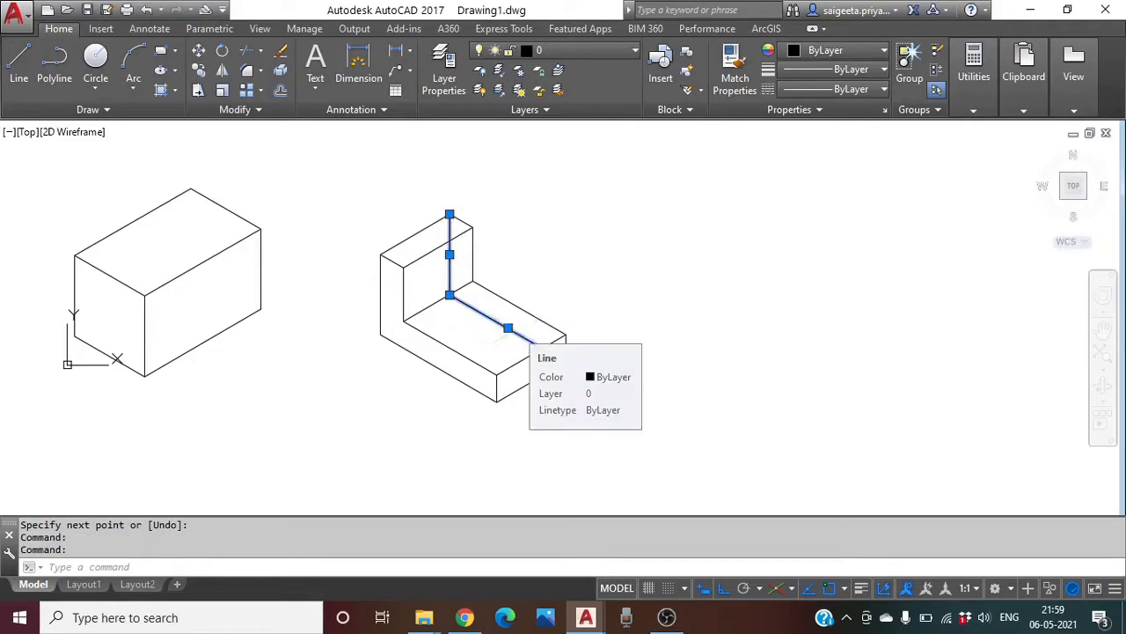
key(Delete)
middle_drag(716, 360, 757, 316)
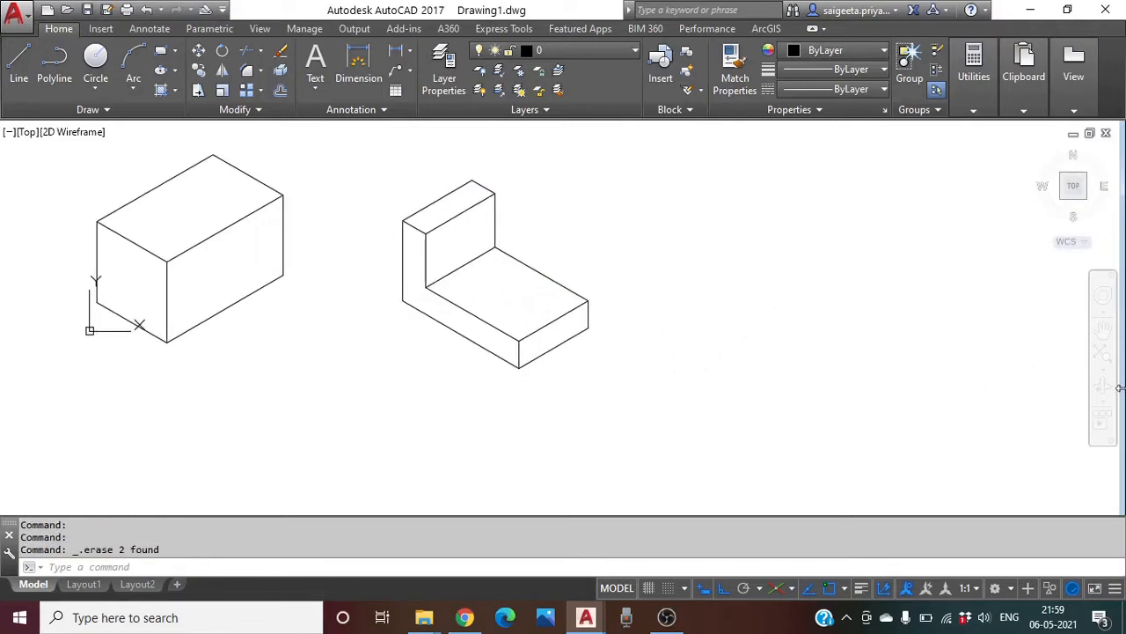
scroll(841, 397, down, 2)
middle_drag(744, 365, 532, 319)
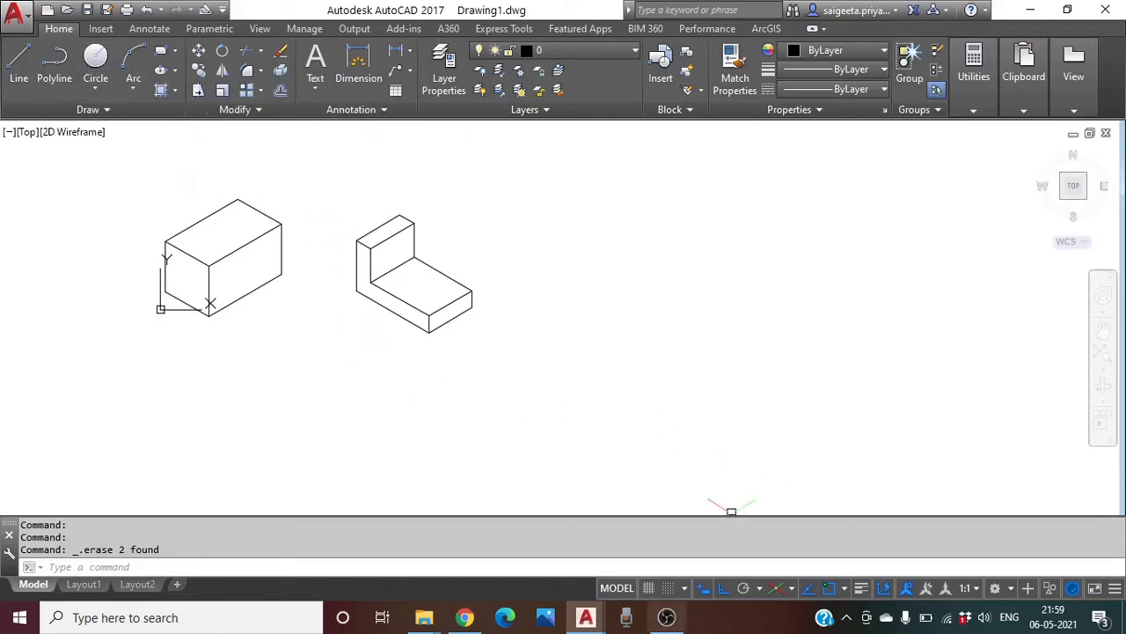
click(667, 617)
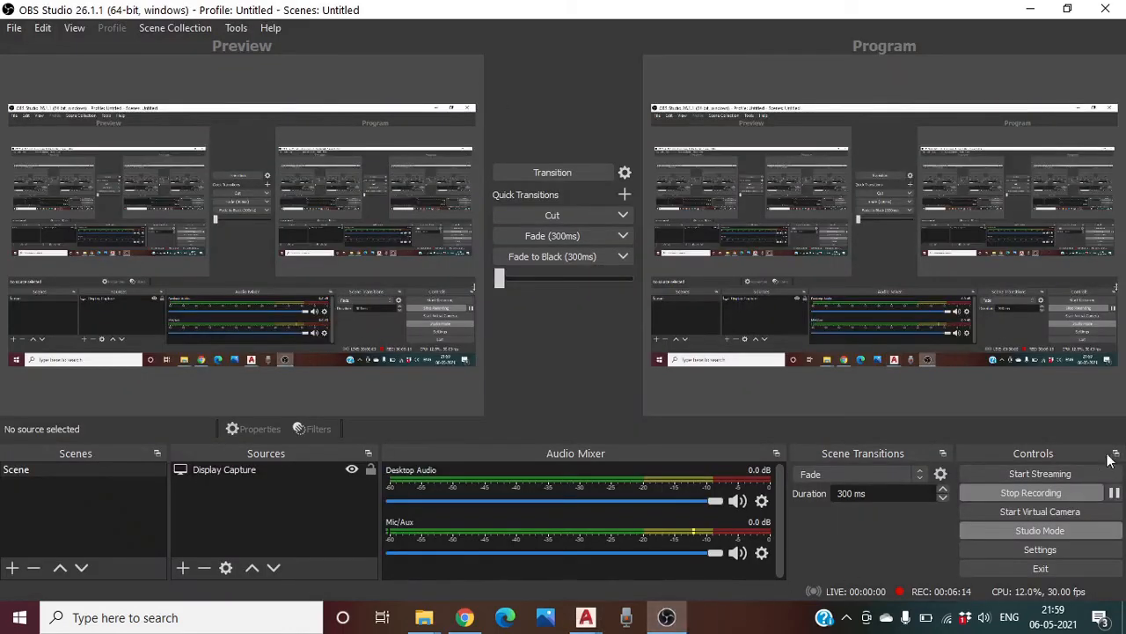
click(594, 624)
click(657, 592)
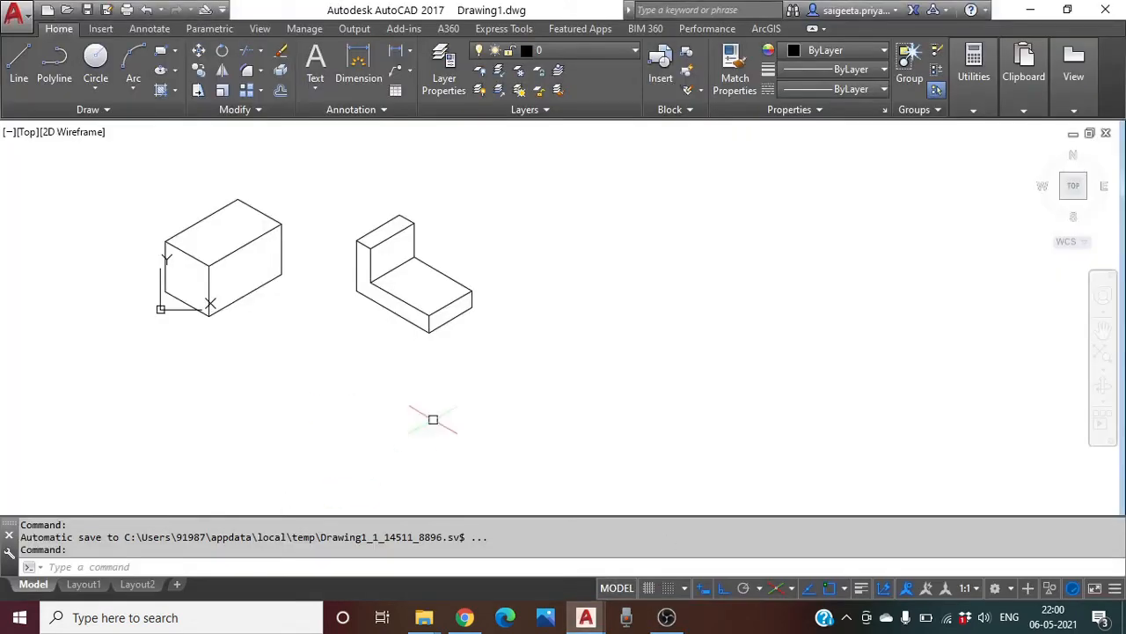
click(671, 620)
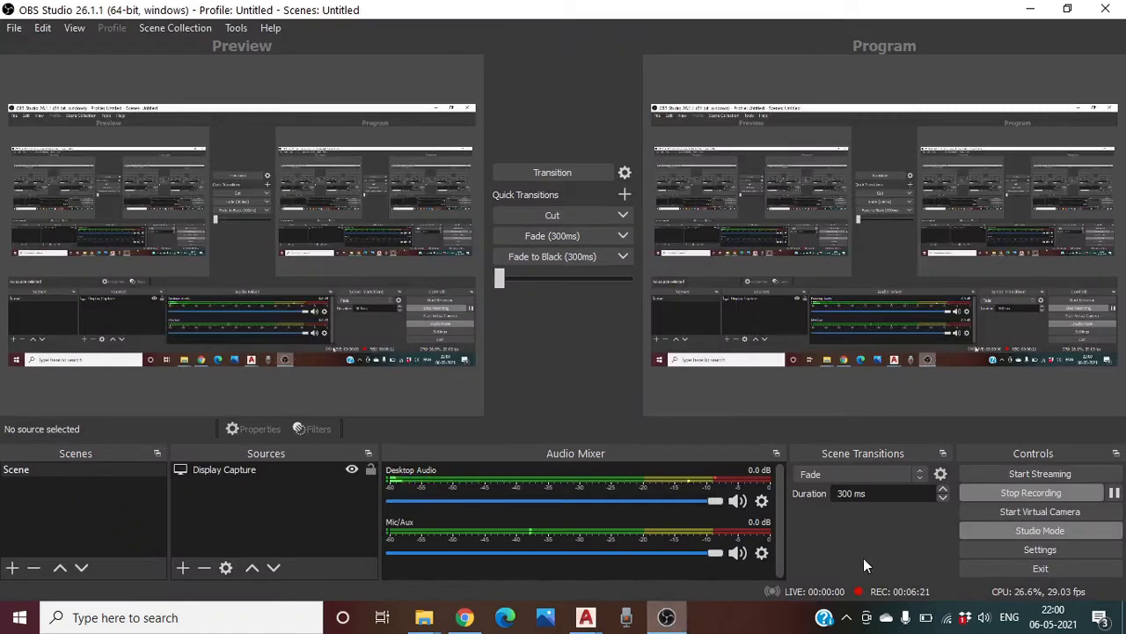
click(585, 618)
click(681, 565)
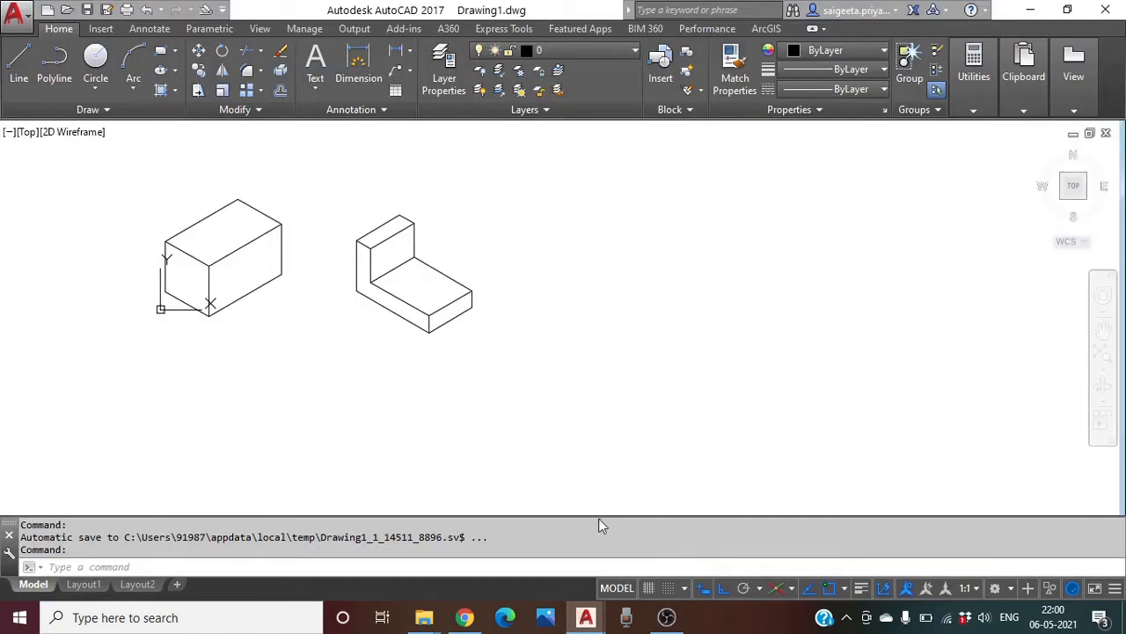
middle_drag(540, 294, 472, 290)
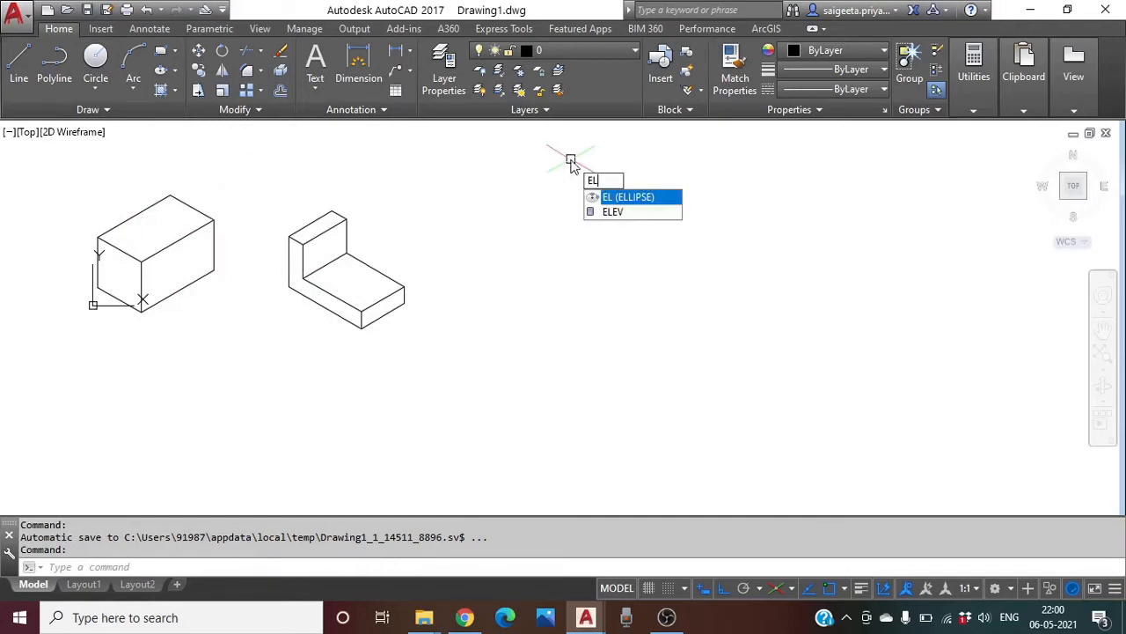
Draw an isocircle of radius 4 with the Ellipse tool, centred to the right of the L-bracket
key(Return)
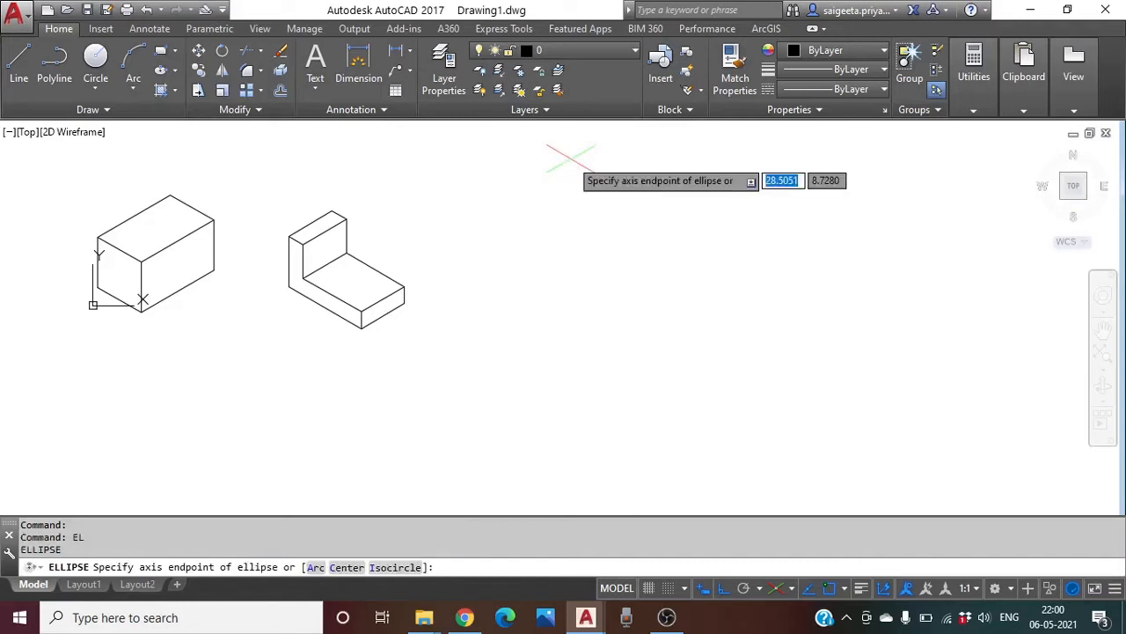
click(394, 567)
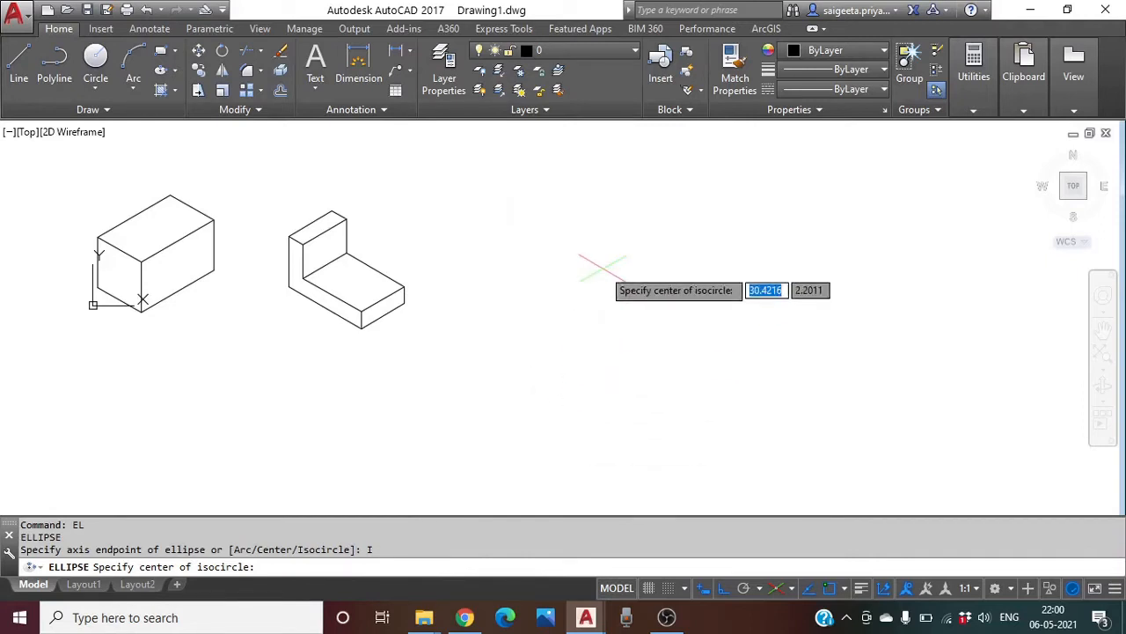
click(604, 298)
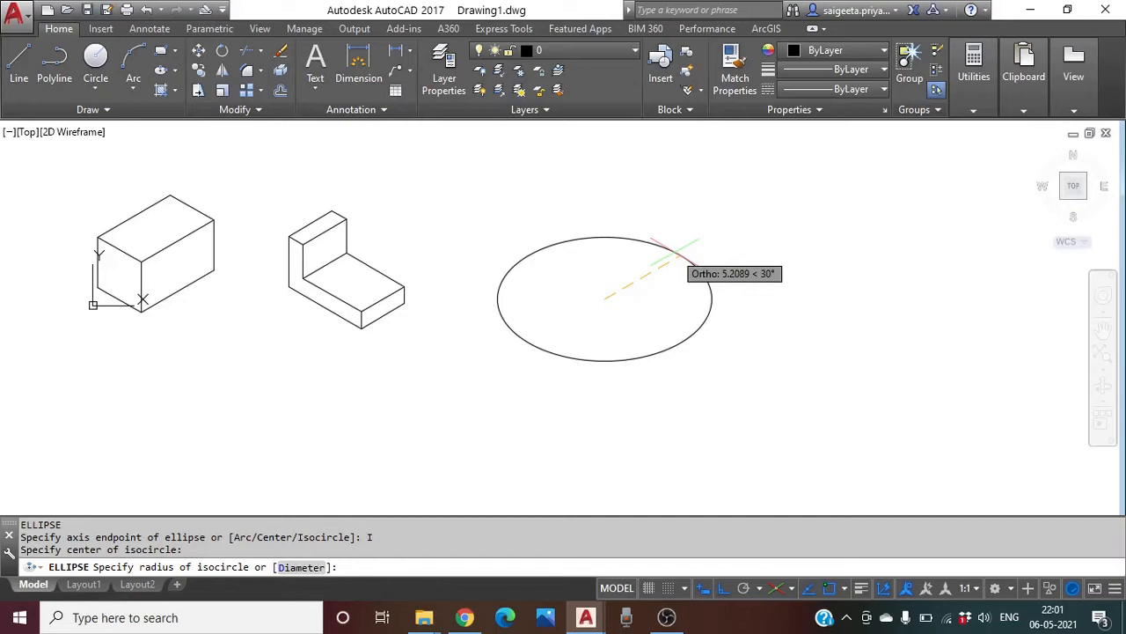
text(4)
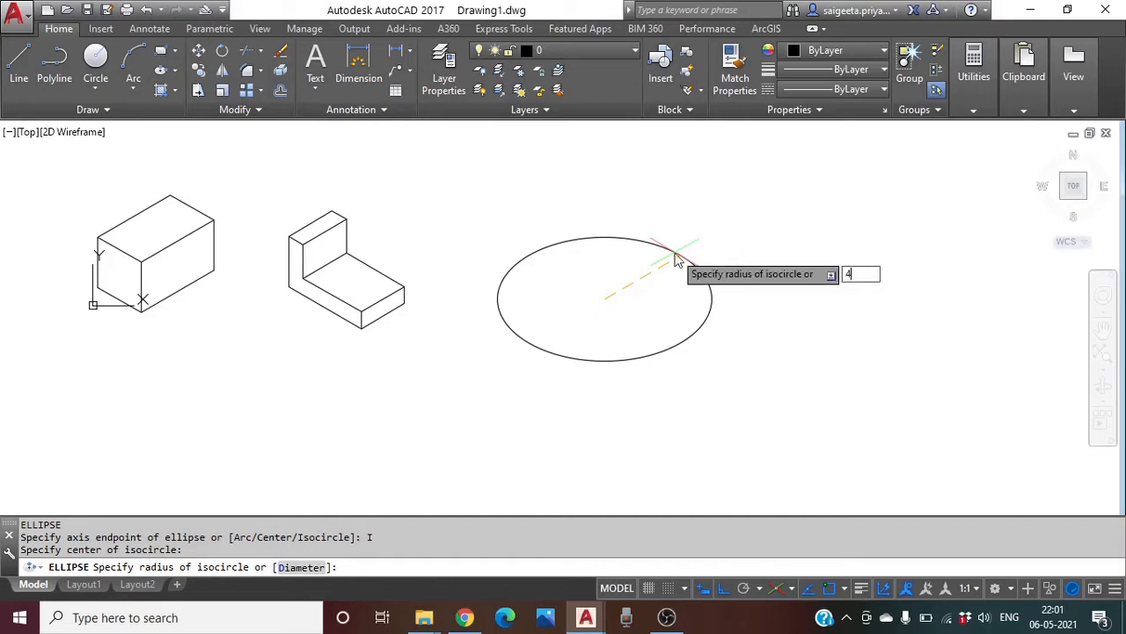
key(Return)
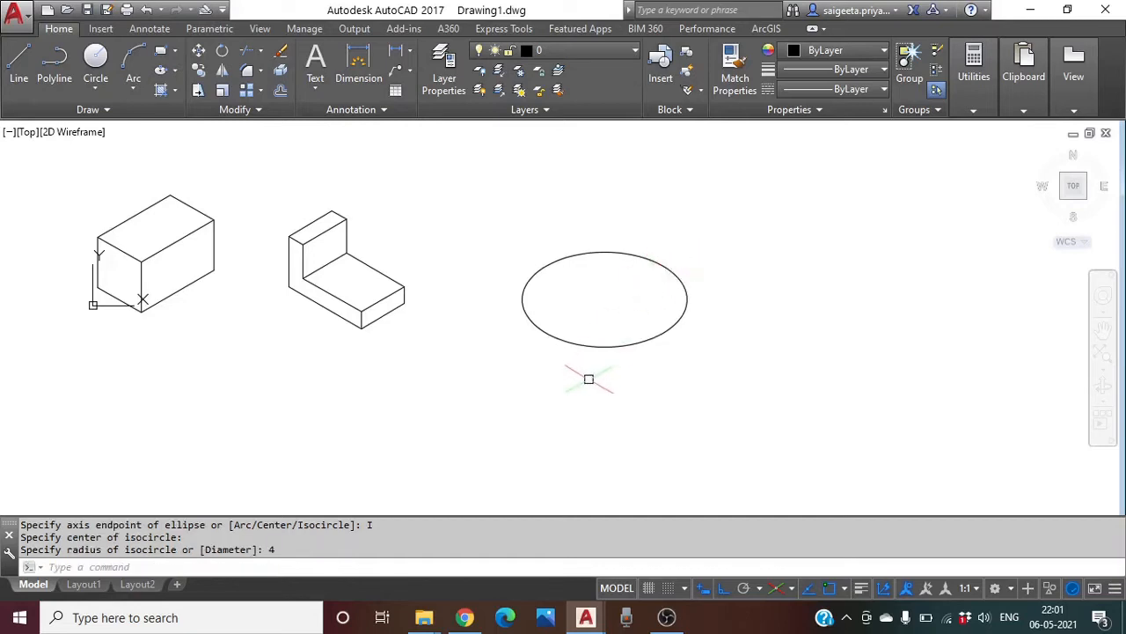
middle_drag(579, 328, 609, 270)
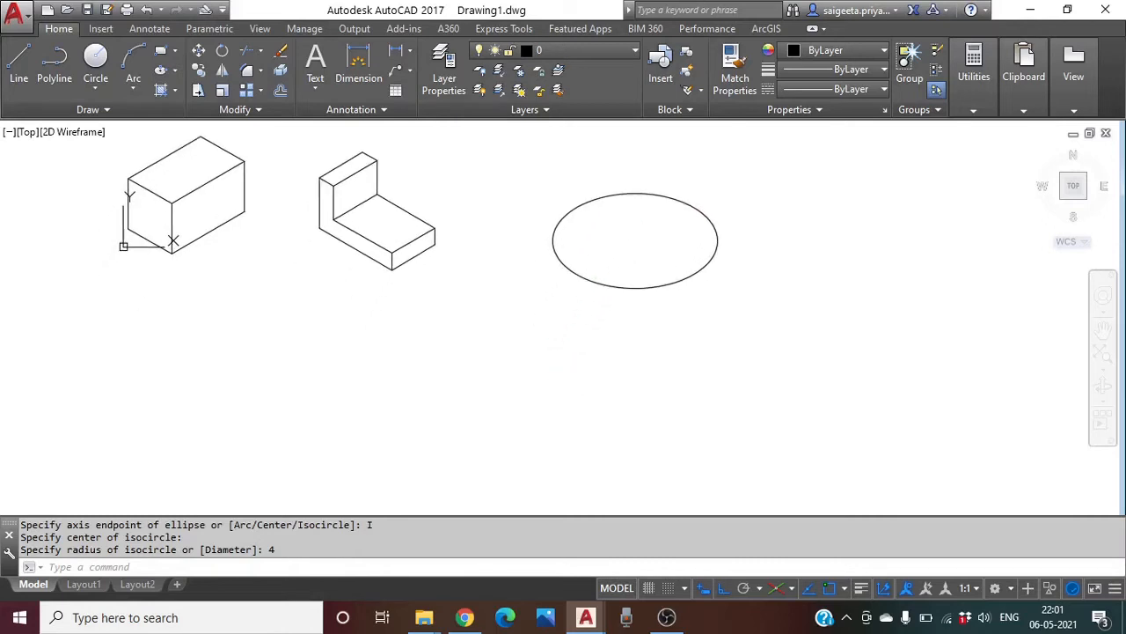
click(19, 66)
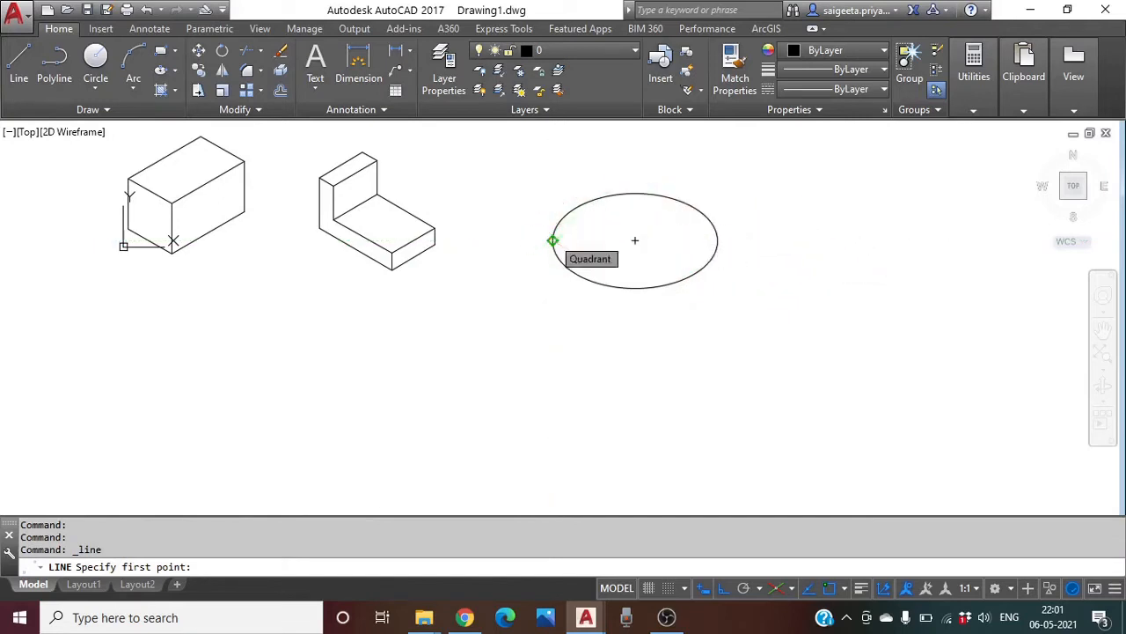
Draw a 5-unit vertical line down from the isocircle's left quadrant on the Right isoplane
click(552, 240)
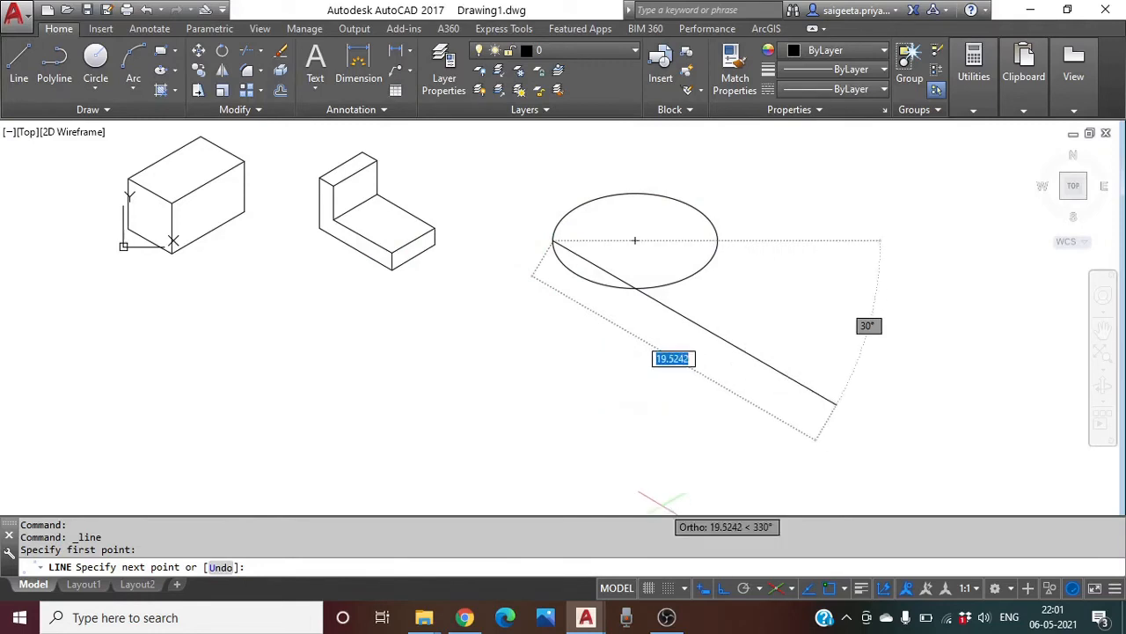
key(F5)
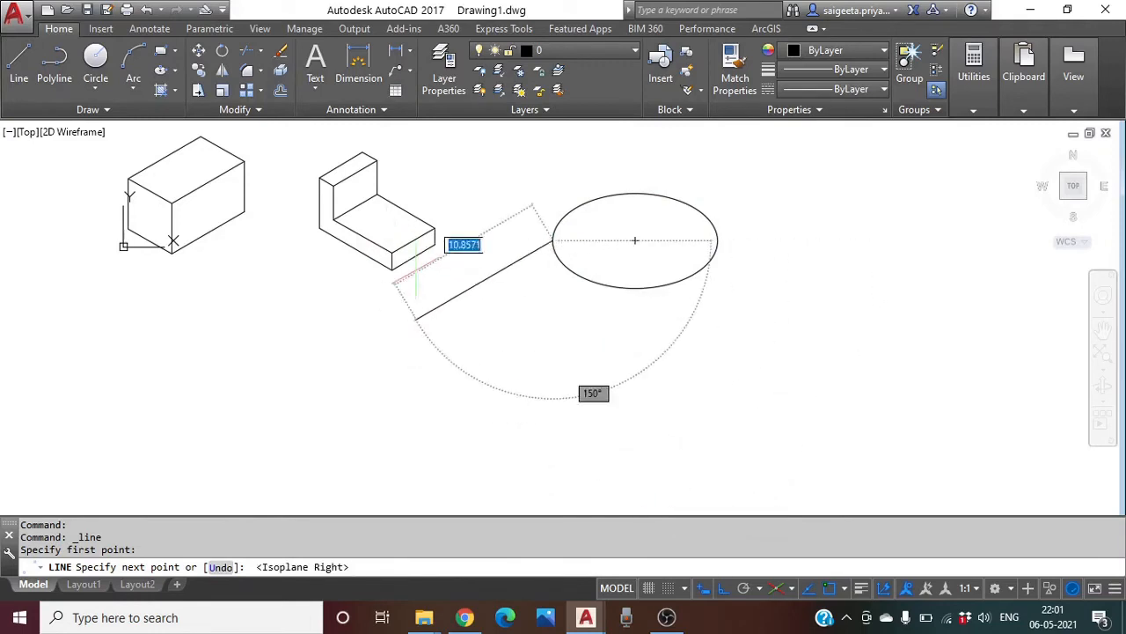
text(5)
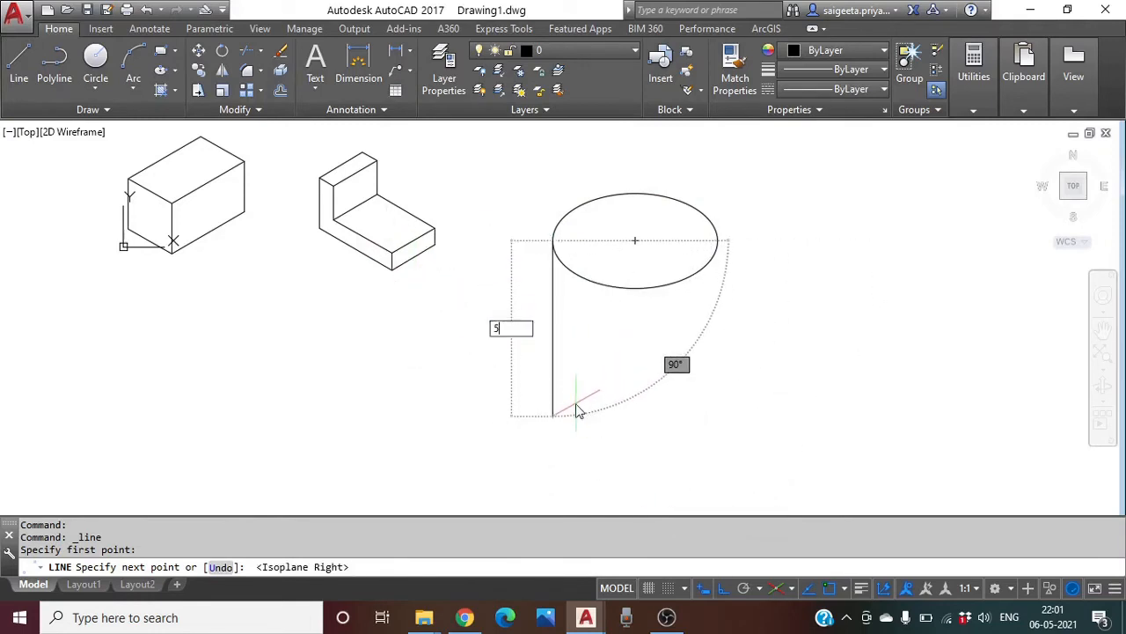
key(Return)
scroll(714, 417, up, 2)
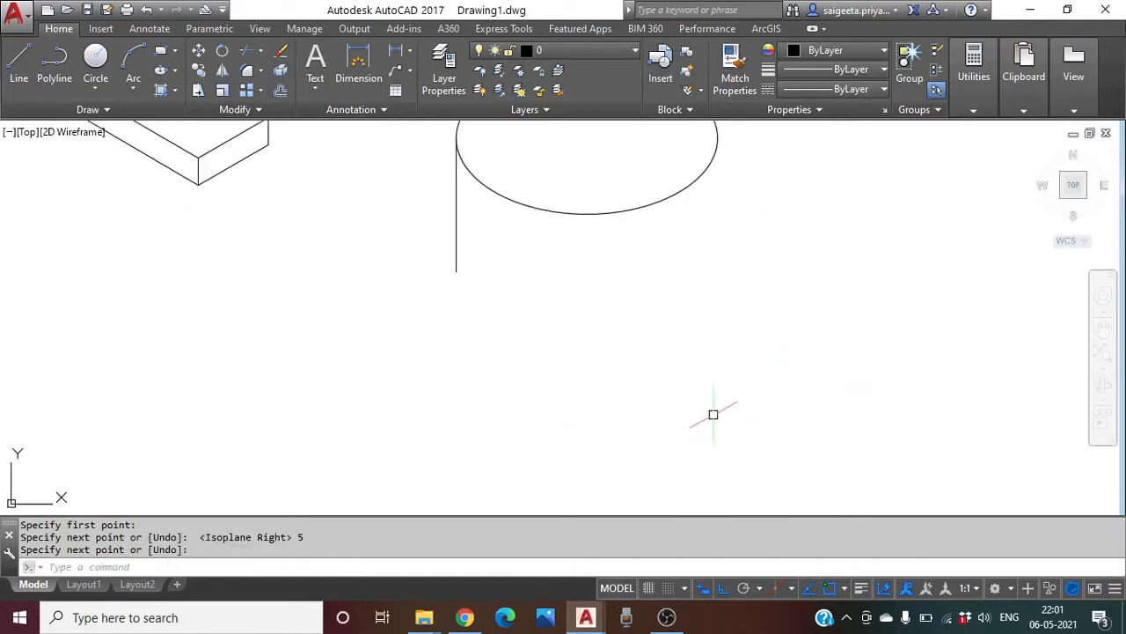
scroll(655, 315, down, 2)
middle_drag(654, 314, 593, 356)
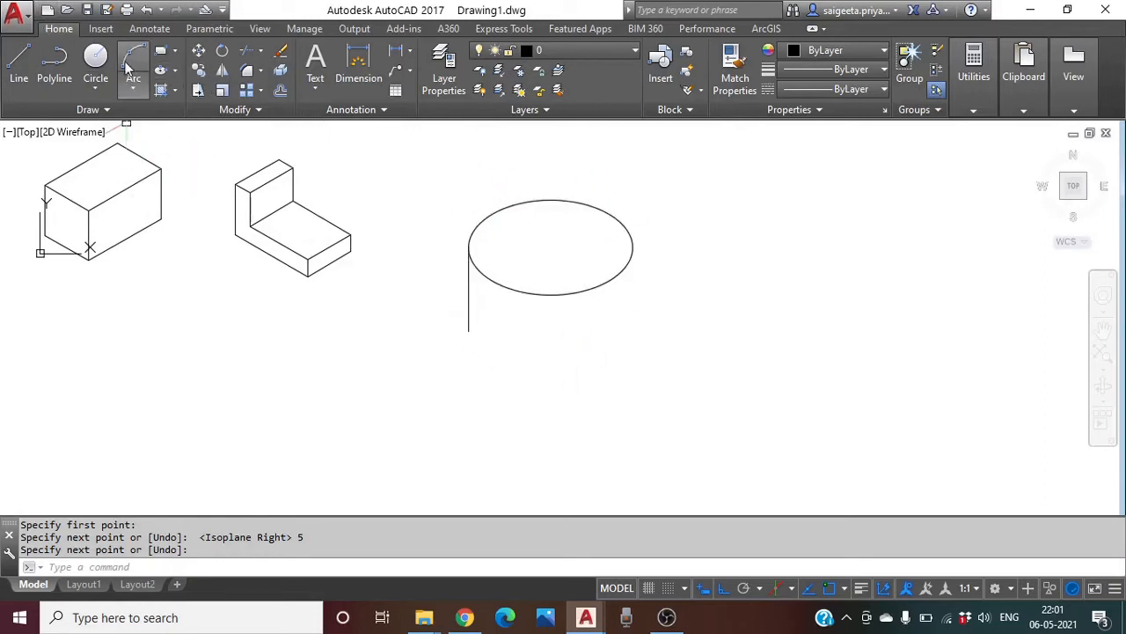
Copy the 5-unit vertical edge to the ellipse's bottom and right quadrants
click(199, 70)
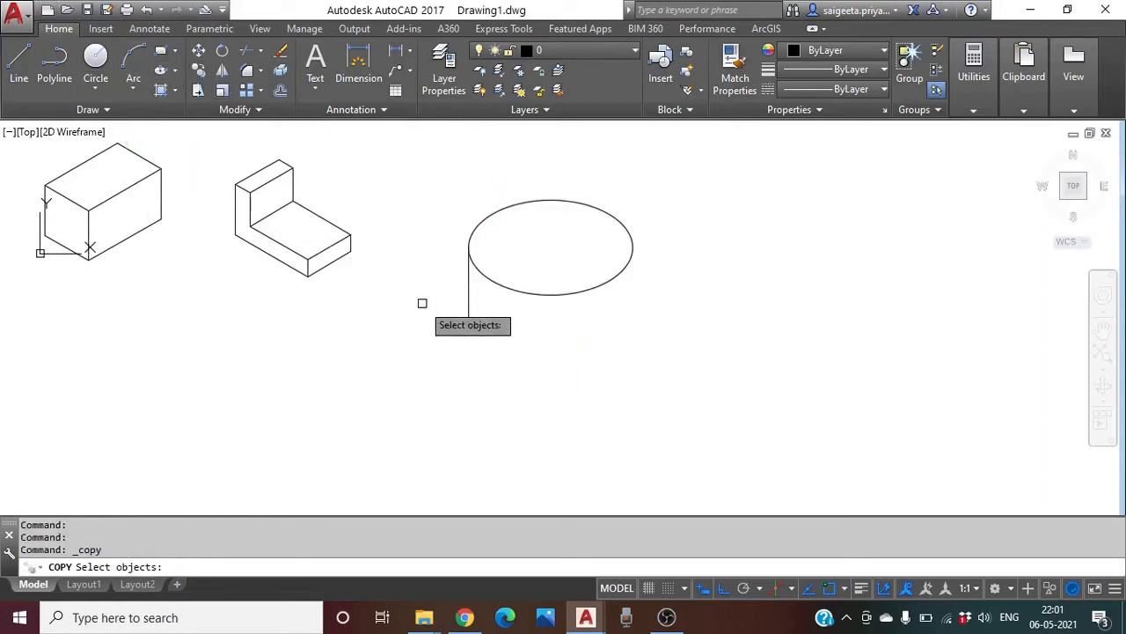
click(469, 308)
key(Return)
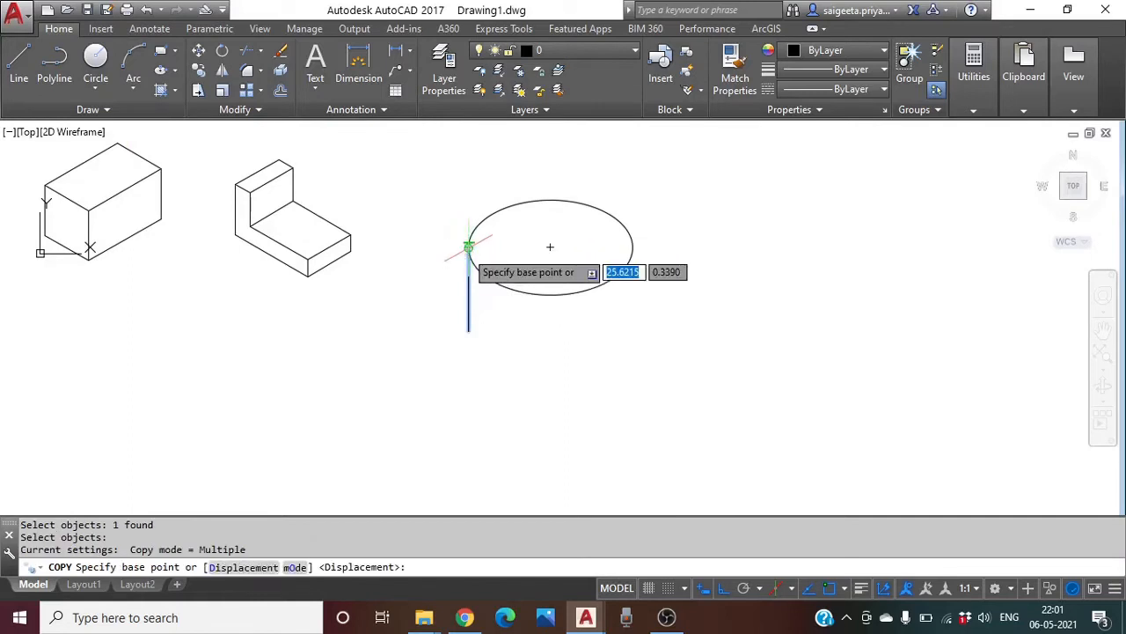
click(468, 247)
click(550, 295)
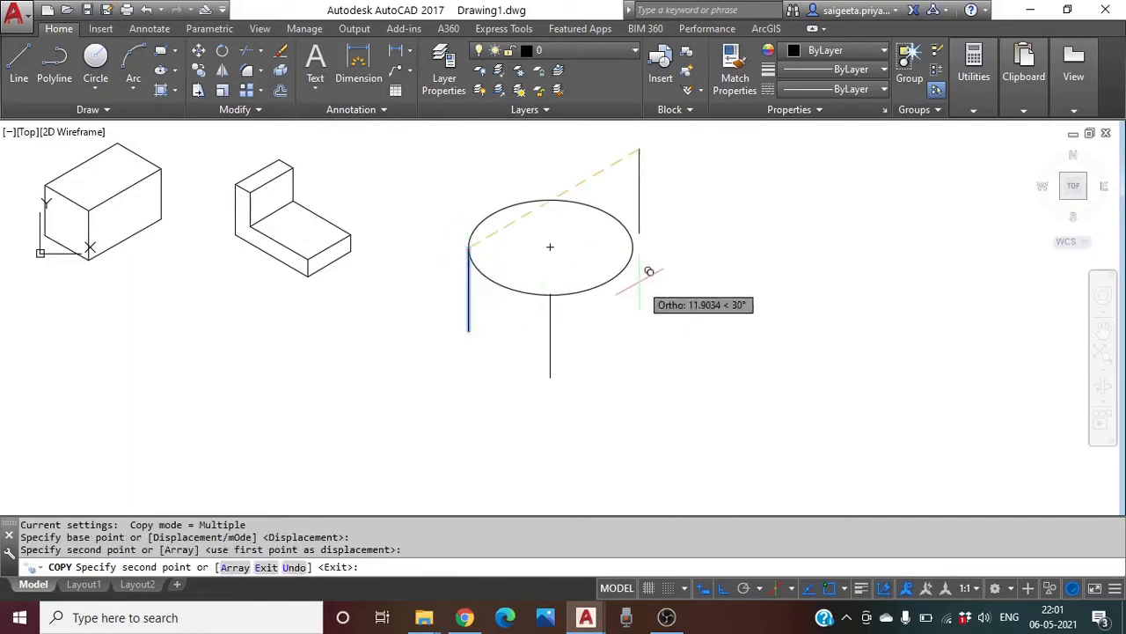
click(633, 248)
key(Return)
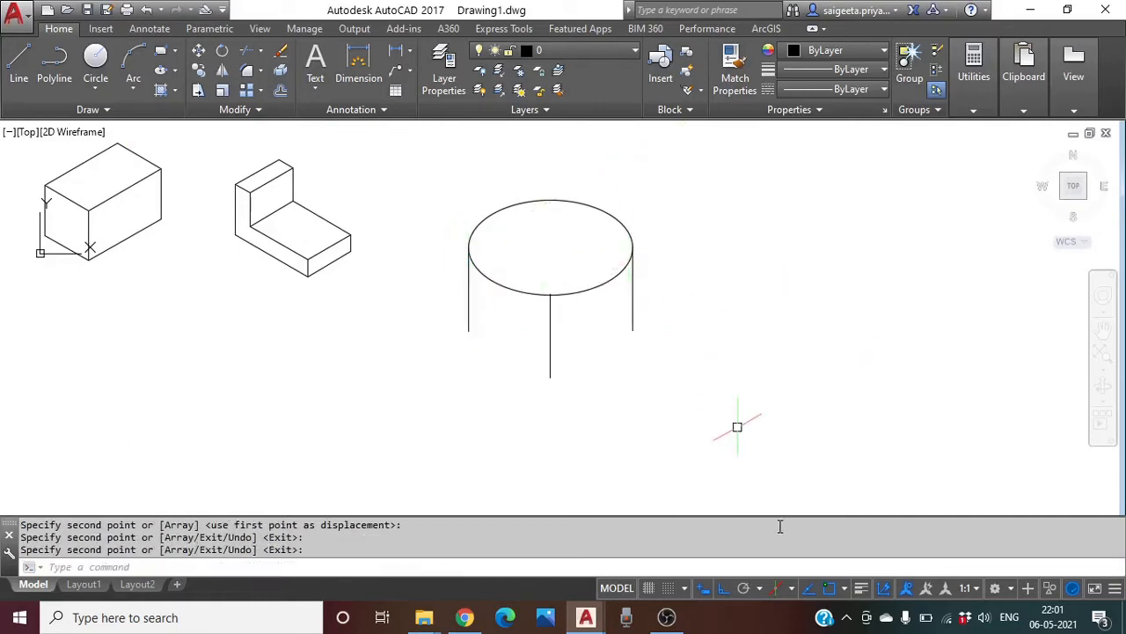
Copy the ellipse down to the vertical line's bottom end to form the cylinder's base
click(201, 71)
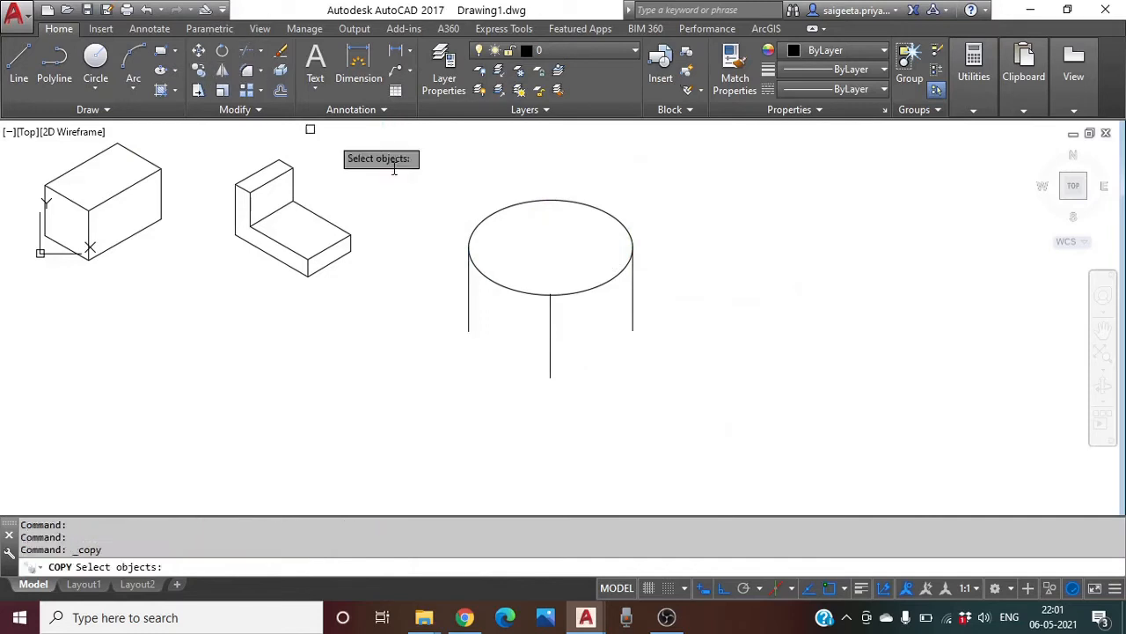
click(507, 289)
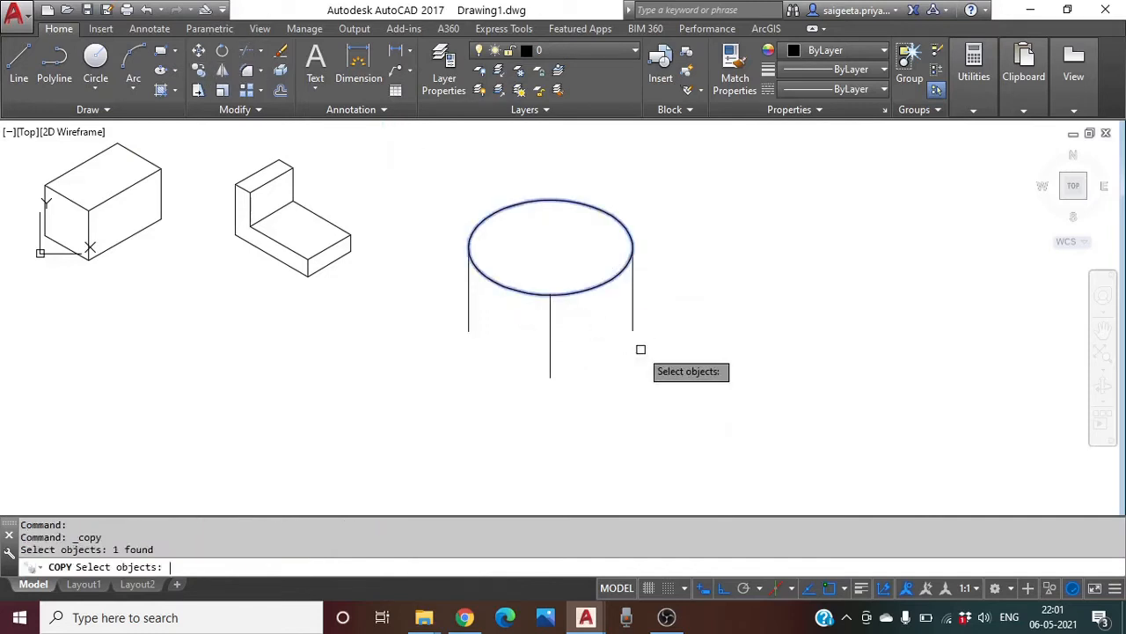
key(Return)
click(469, 246)
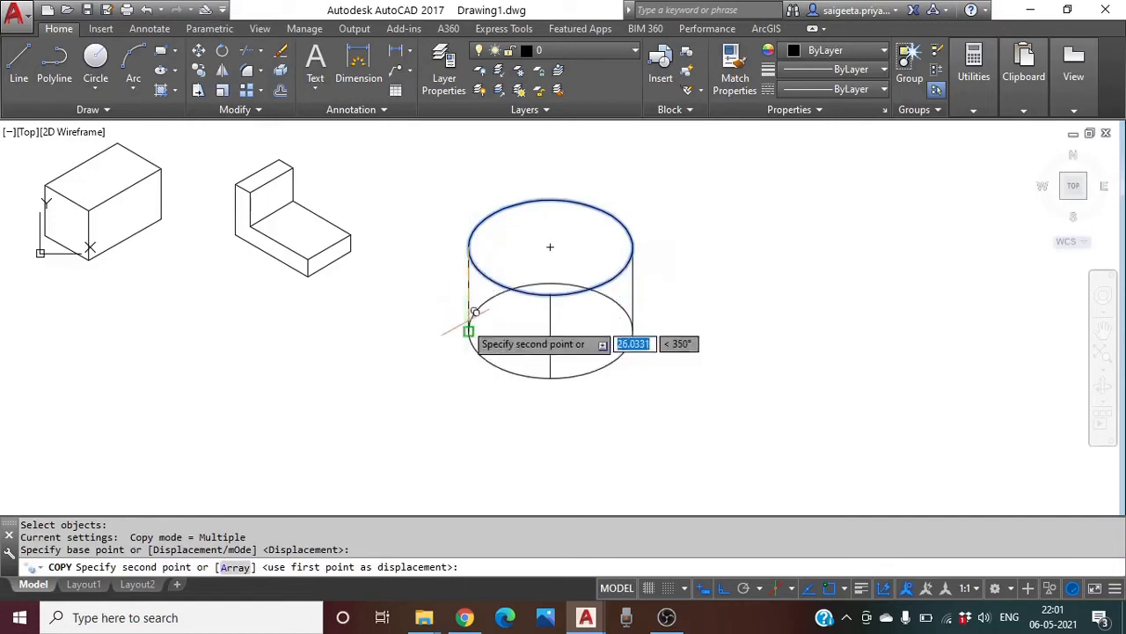
click(469, 331)
key(Return)
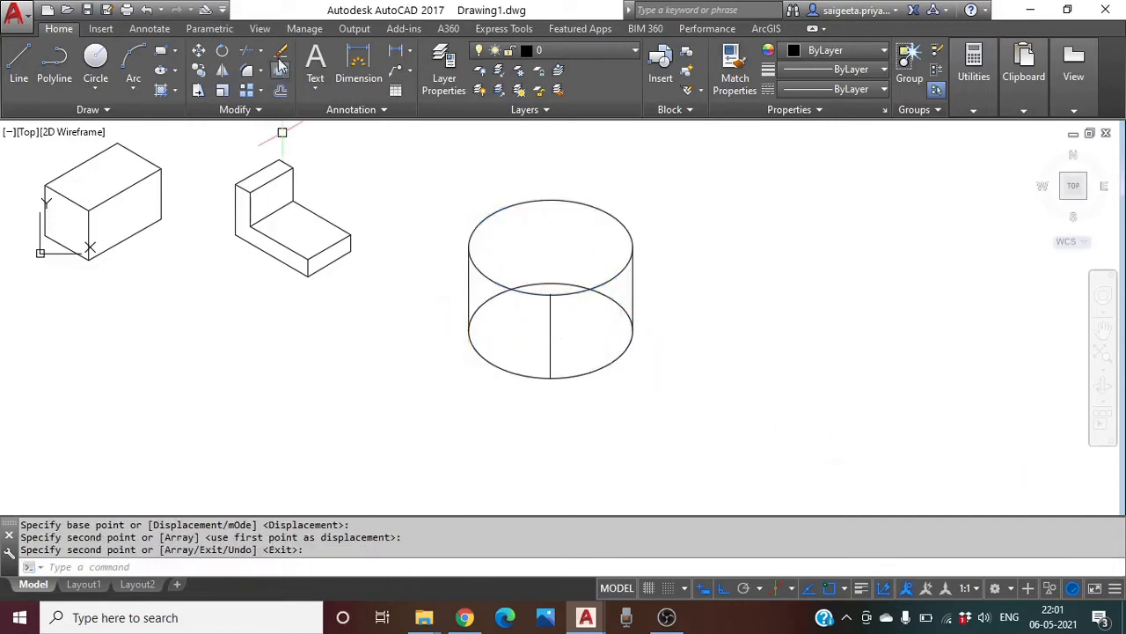
Trim away the back arc of the lower ellipse, keeping only its front curve
click(250, 53)
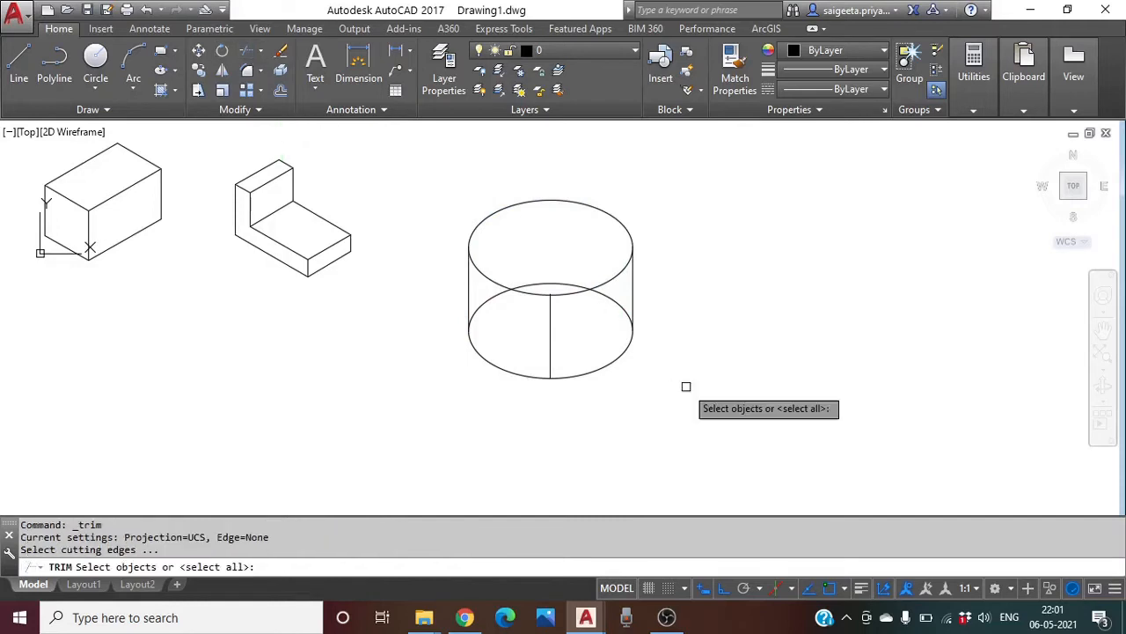
key(Return)
click(488, 301)
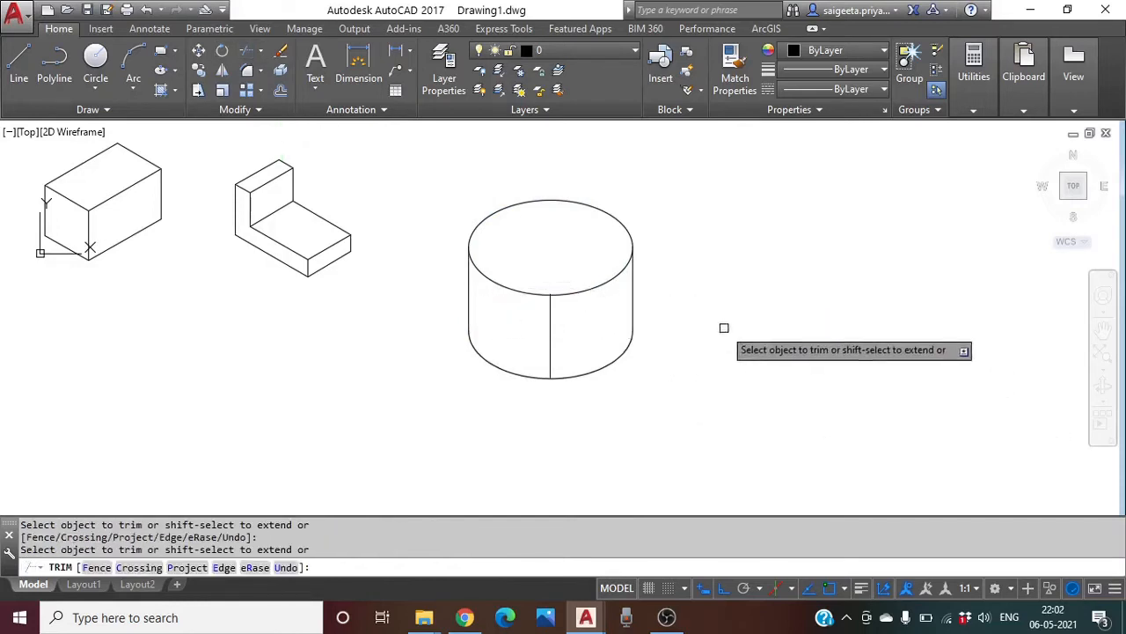
middle_drag(721, 315, 678, 311)
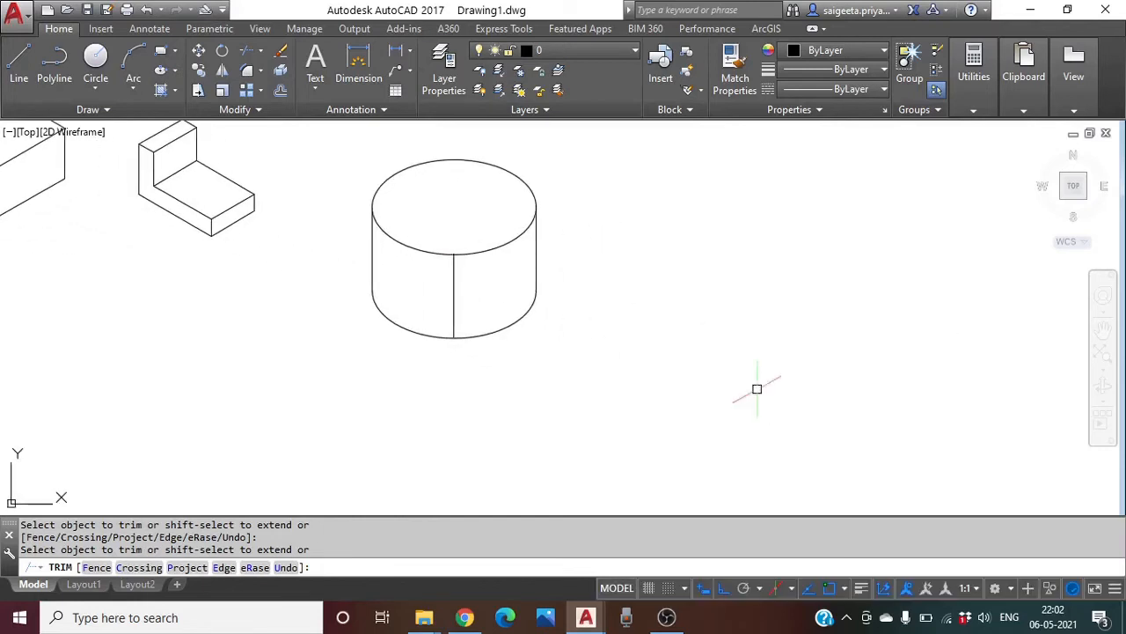
key(Escape)
middle_drag(473, 335, 640, 372)
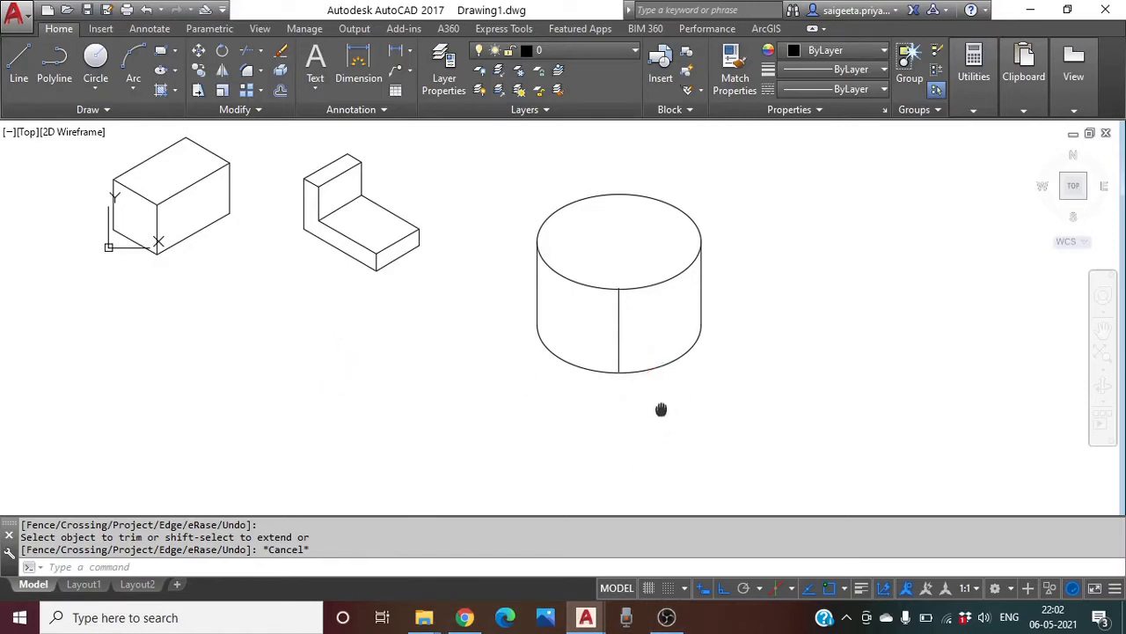
Pan and zoom in until the box and L-bracket fill the view
middle_drag(659, 407, 792, 432)
scroll(356, 334, up, 3)
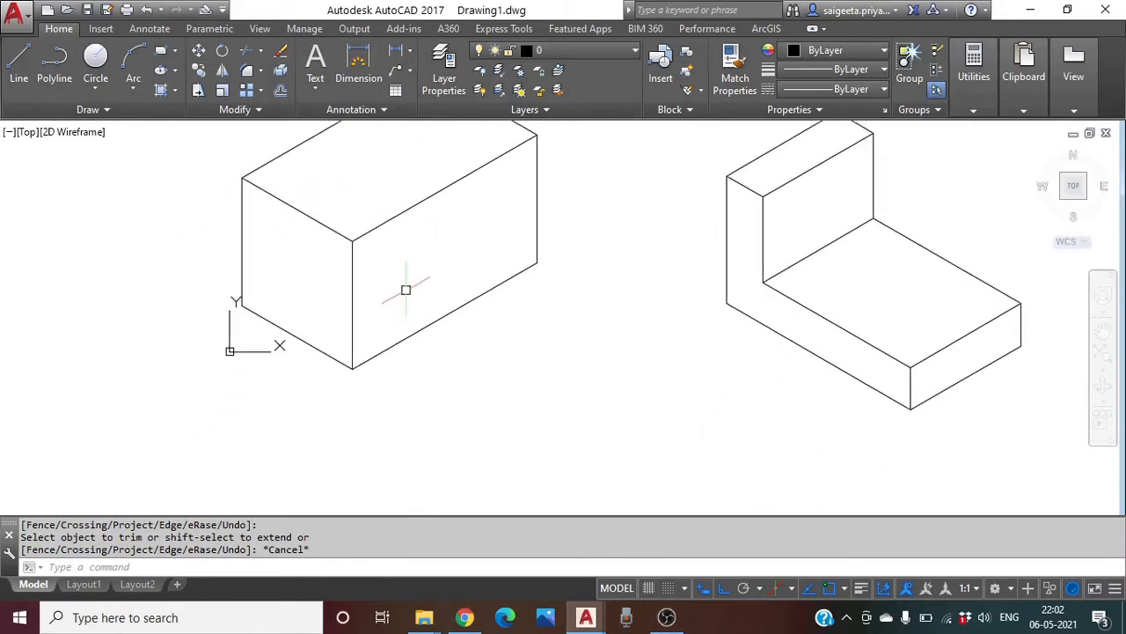
mouse_move(305, 277)
middle_down()
mouse_move(340, 299)
mouse_move(332, 286)
middle_up()
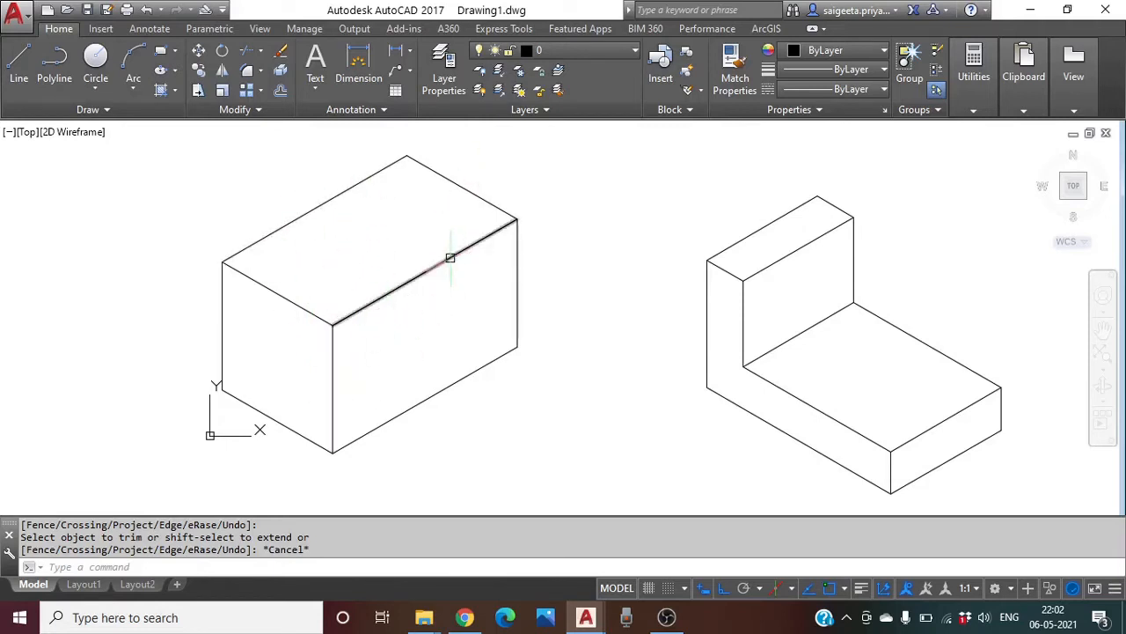
Draw two midpoint-to-midpoint lines across the box top, left-right and back-front, discarding a stray line
click(17, 78)
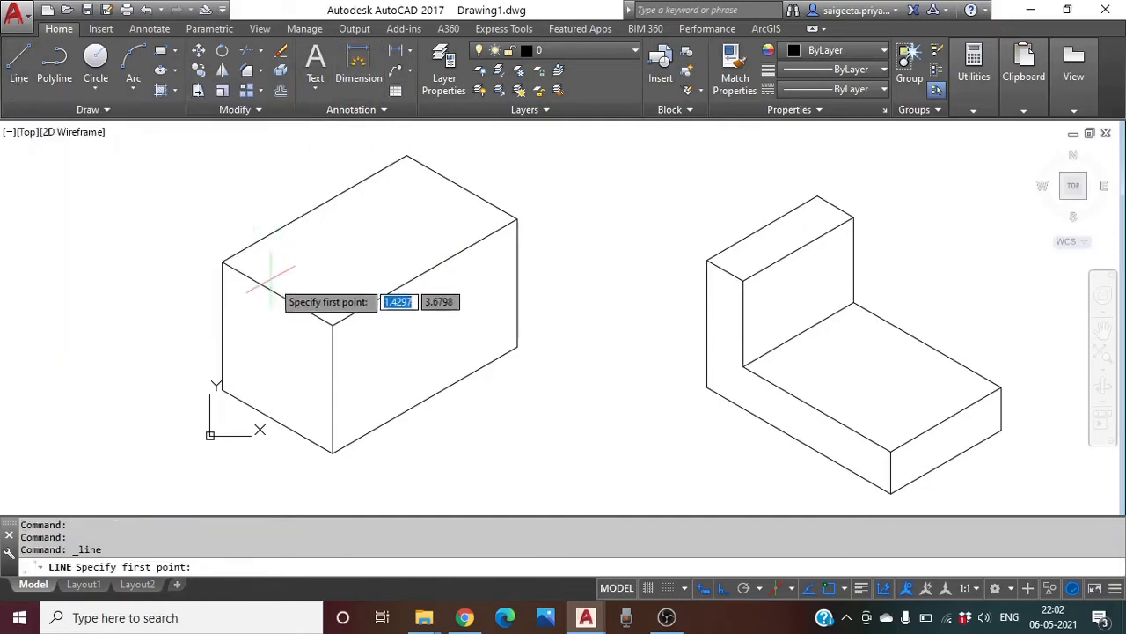
click(277, 293)
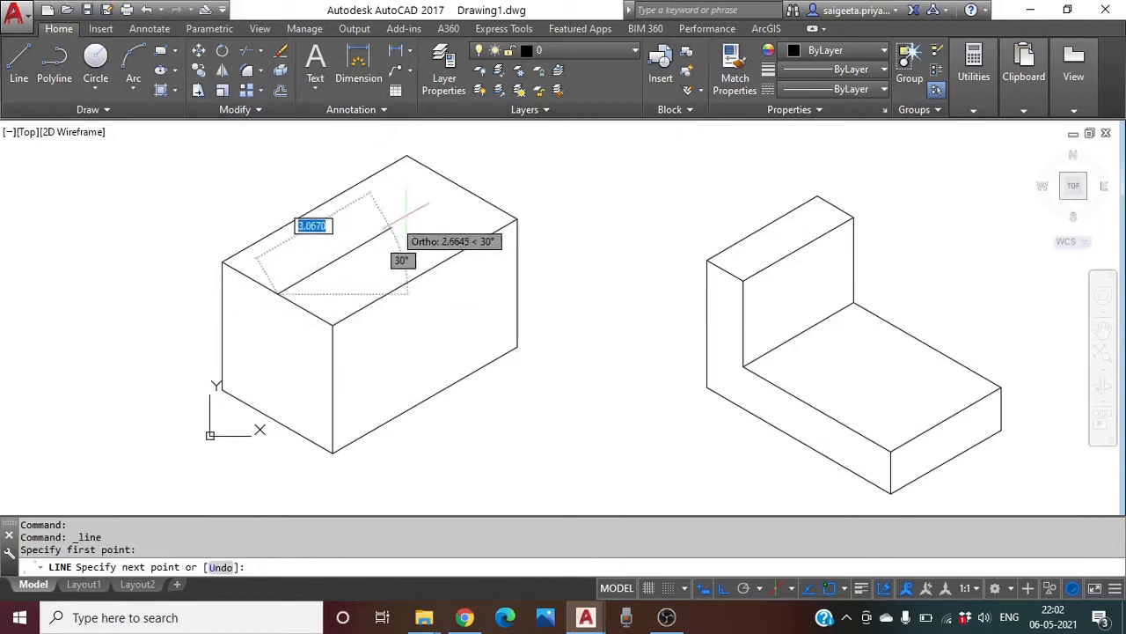
click(462, 187)
key(Return)
key(Return)
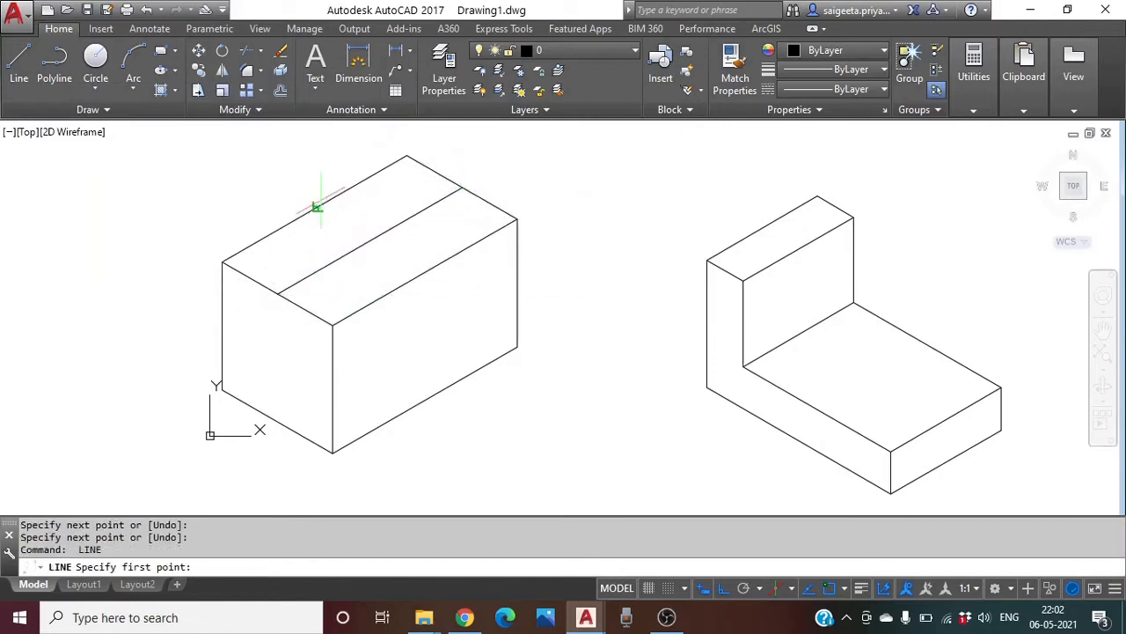
click(316, 204)
click(425, 271)
key(Return)
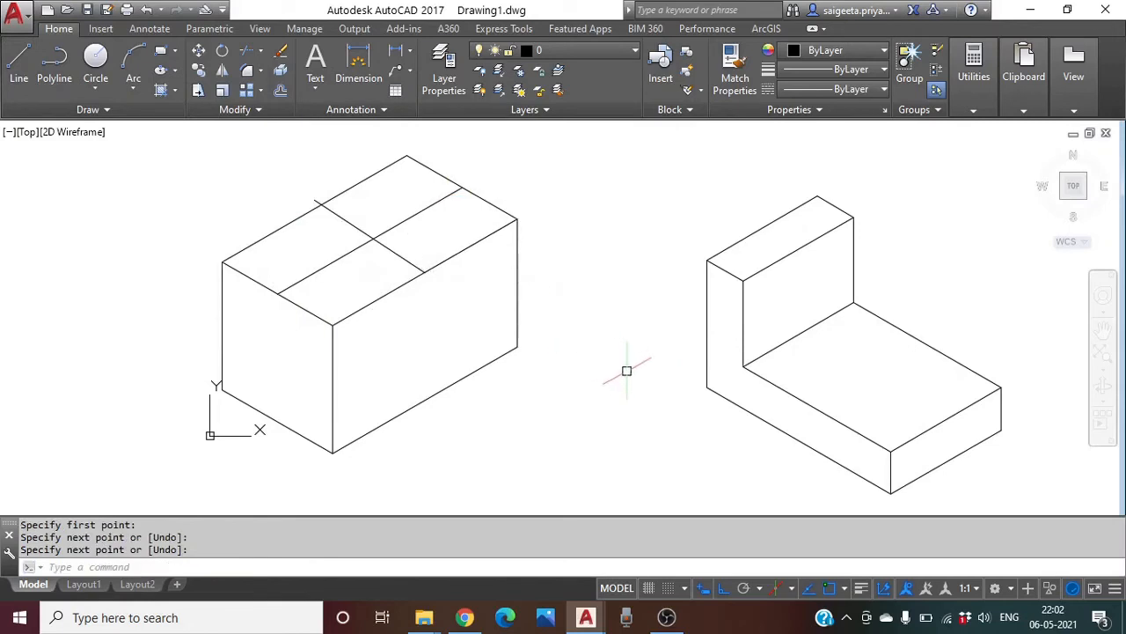
click(19, 62)
click(315, 208)
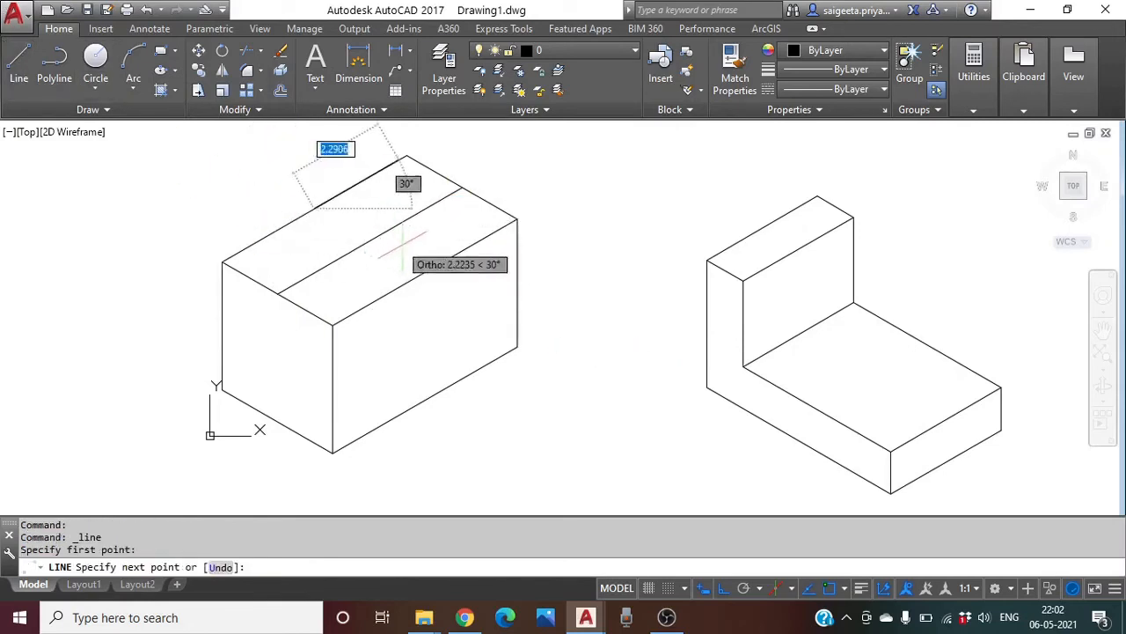
click(425, 272)
key(Return)
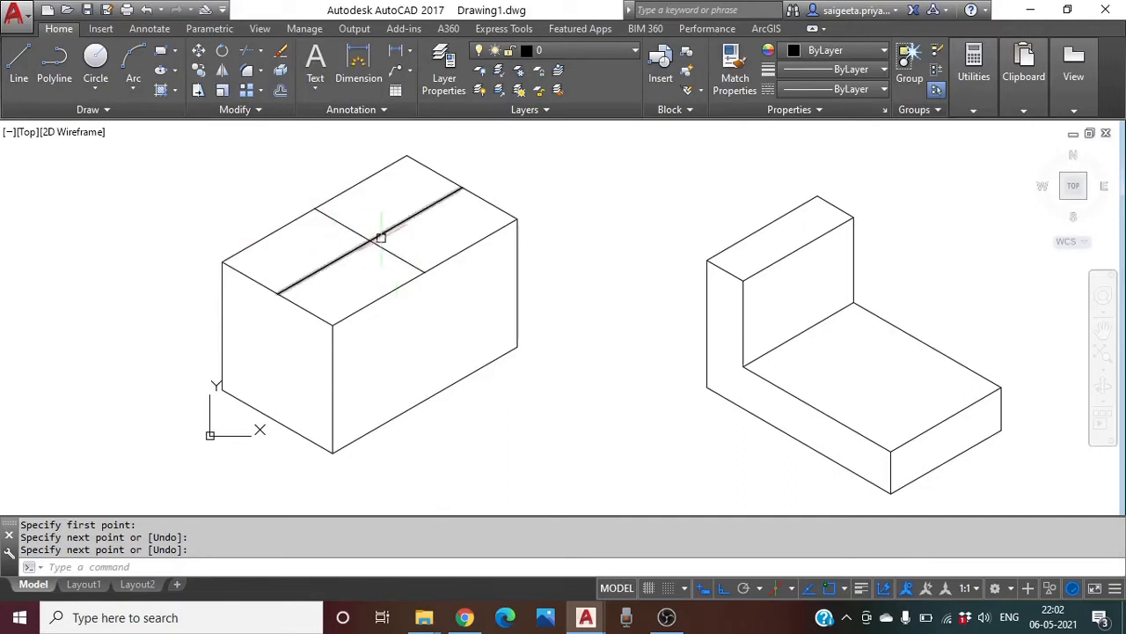
click(198, 70)
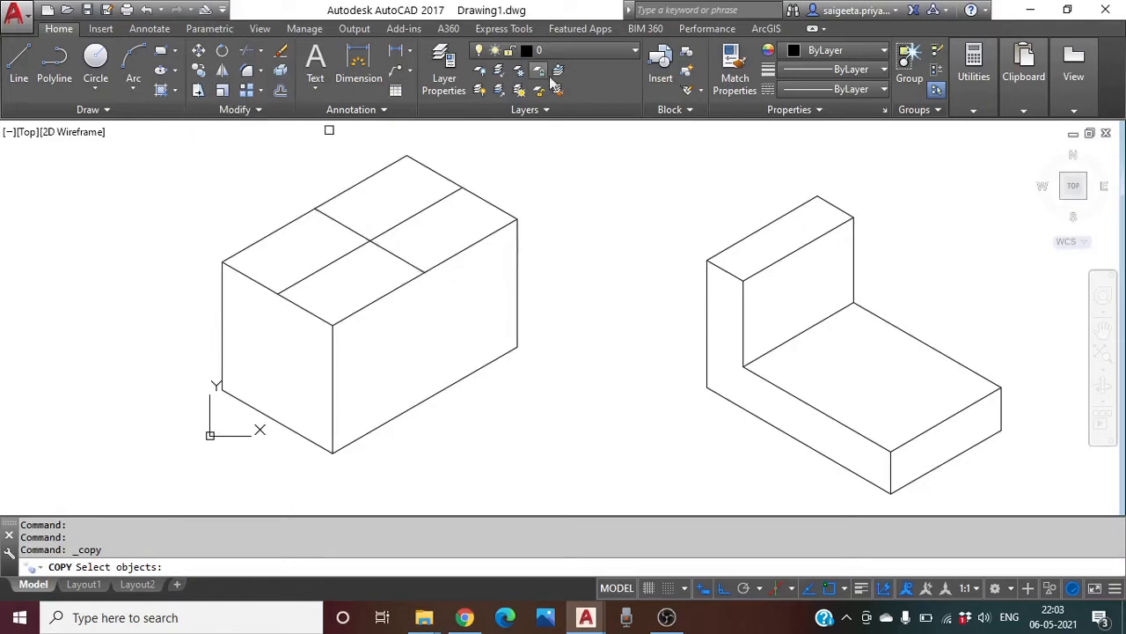
Copy one centre line 1 unit to each side
click(378, 244)
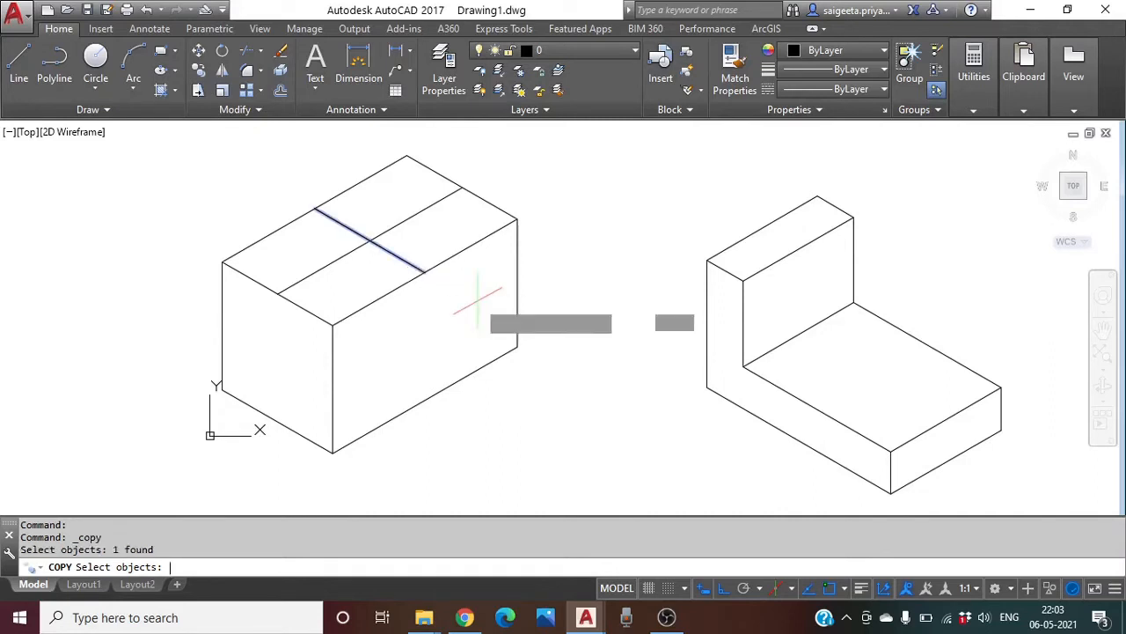
key(Return)
click(424, 272)
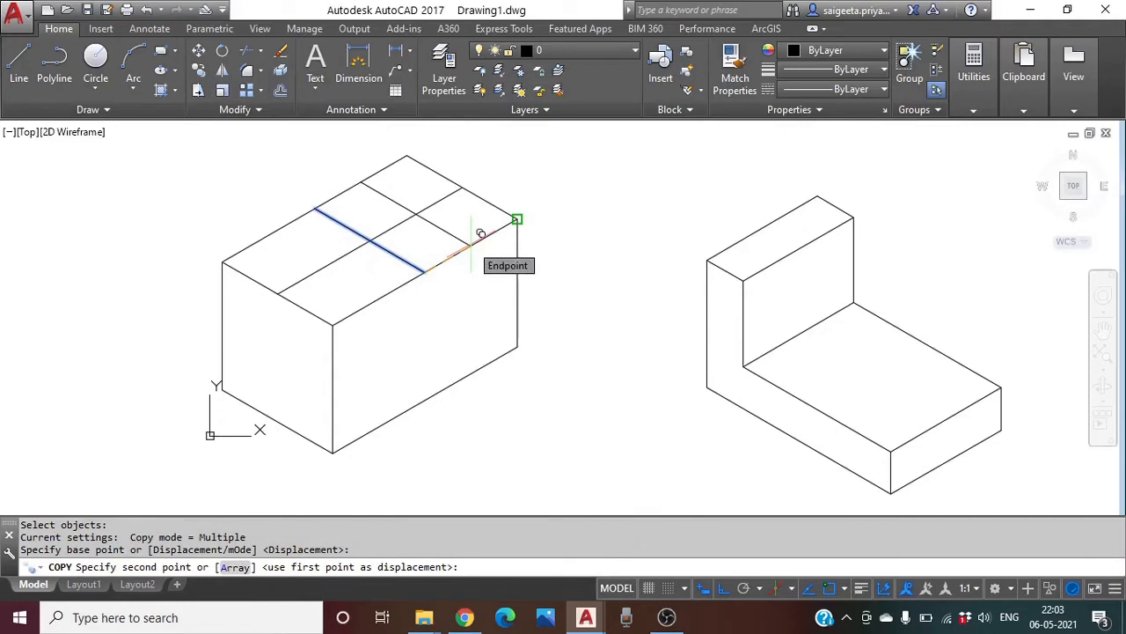
text(1)
key(Return)
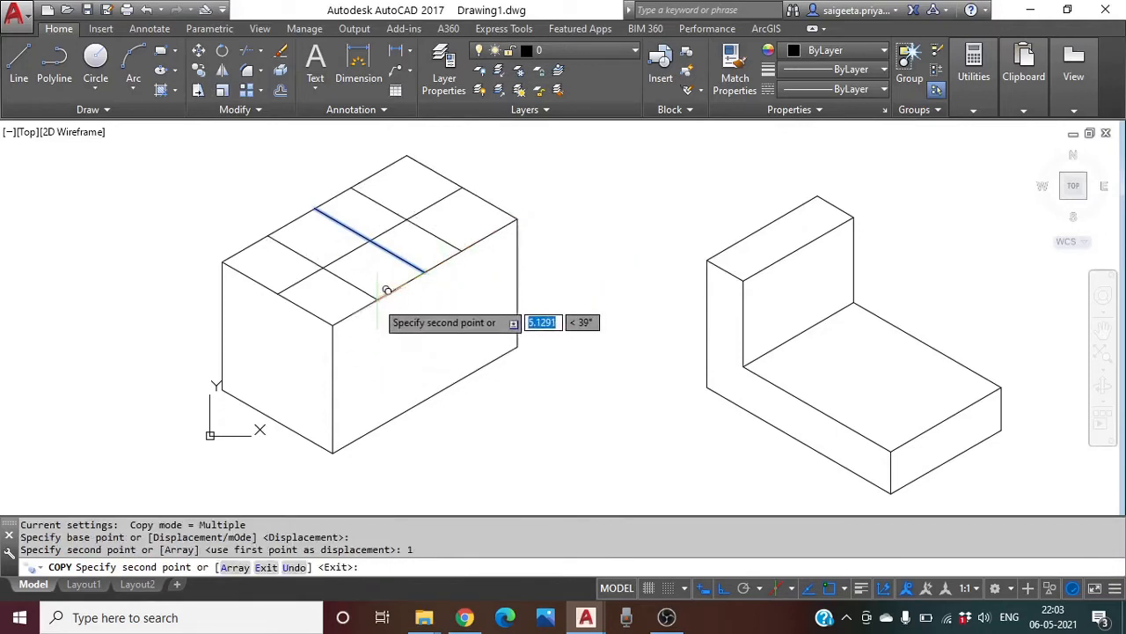
text(1)
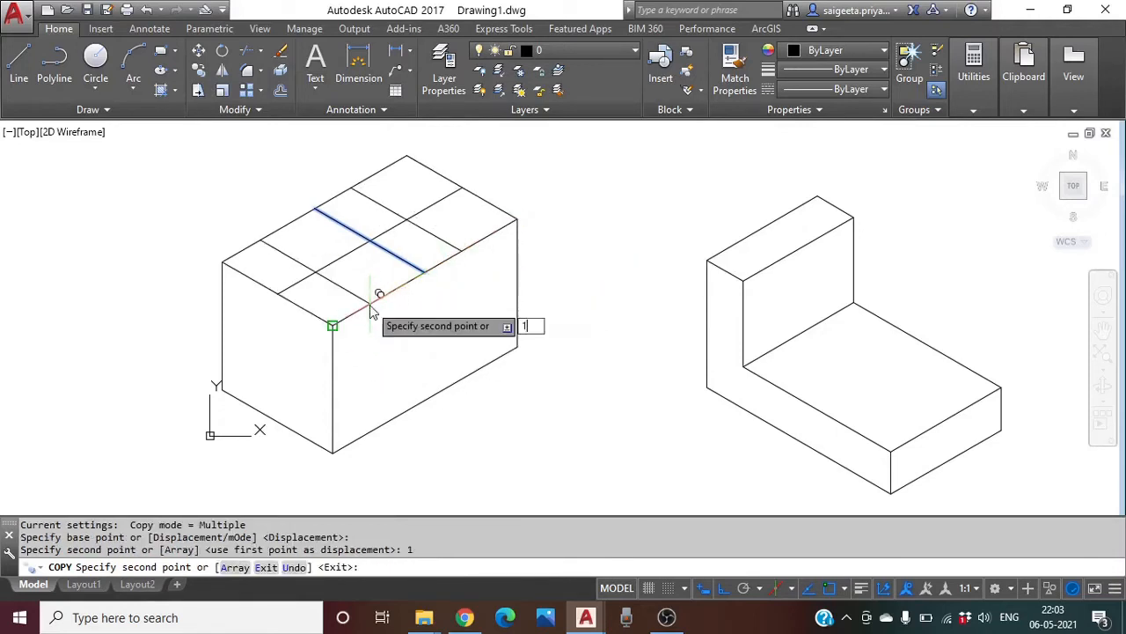
key(Return)
key(Return)
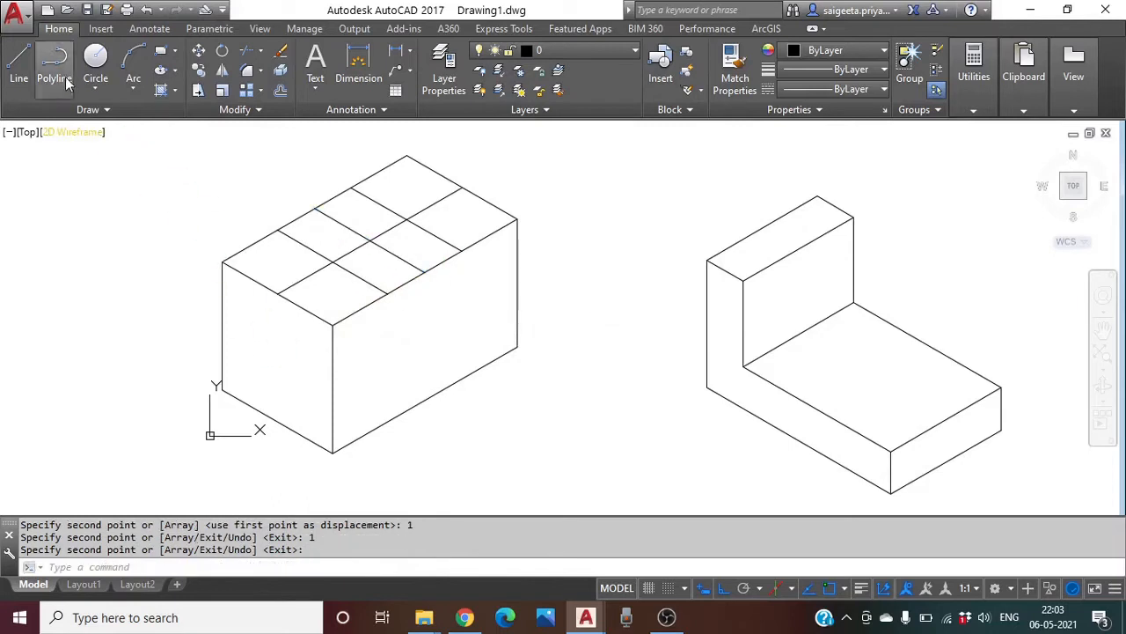
Copy the other centre line 0.5 units to each side on the left isoplane
click(200, 72)
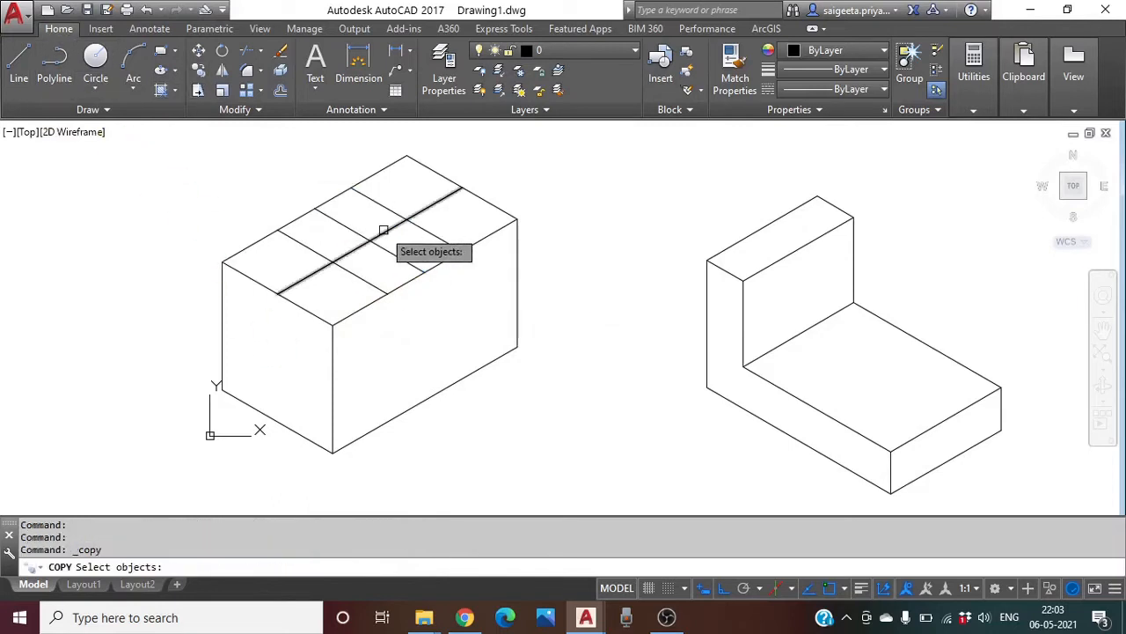
click(384, 231)
key(Return)
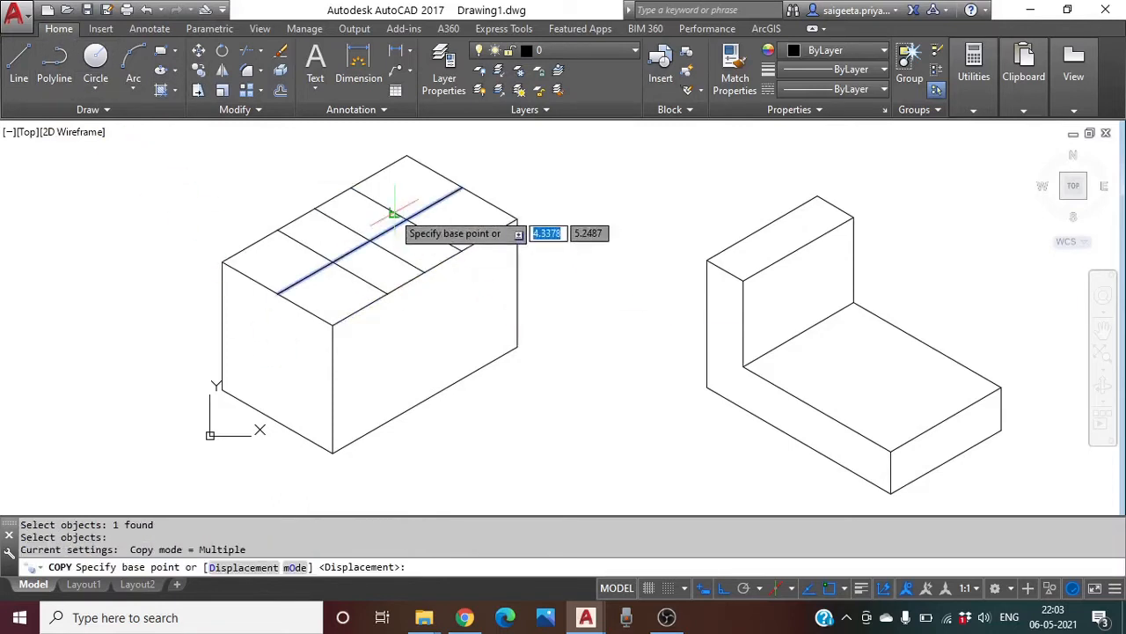
click(406, 219)
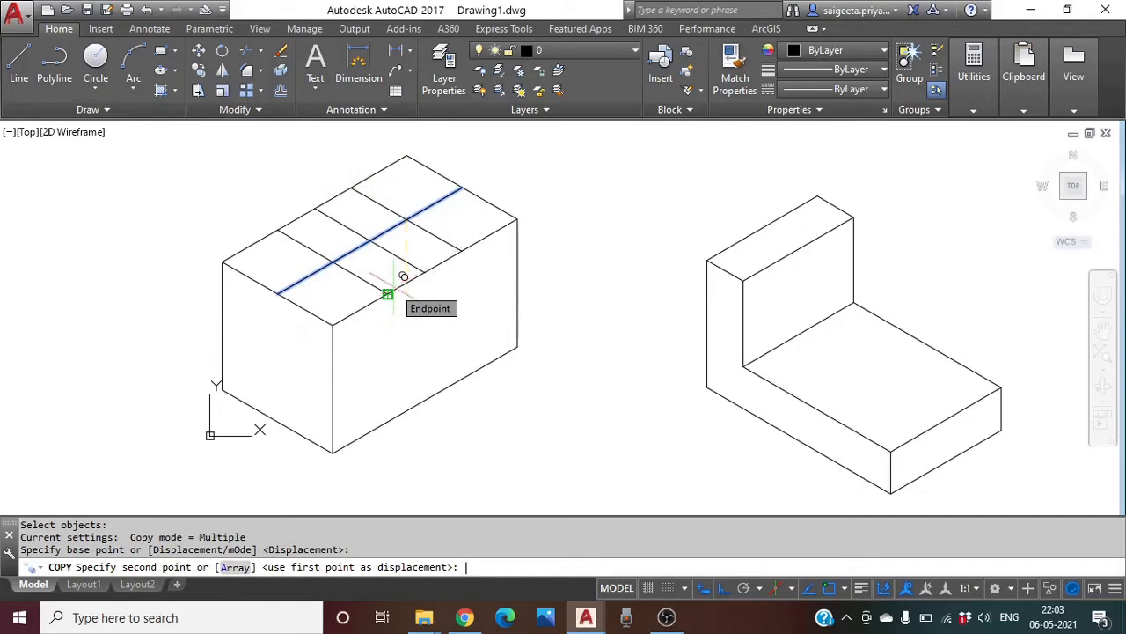
key(F5)
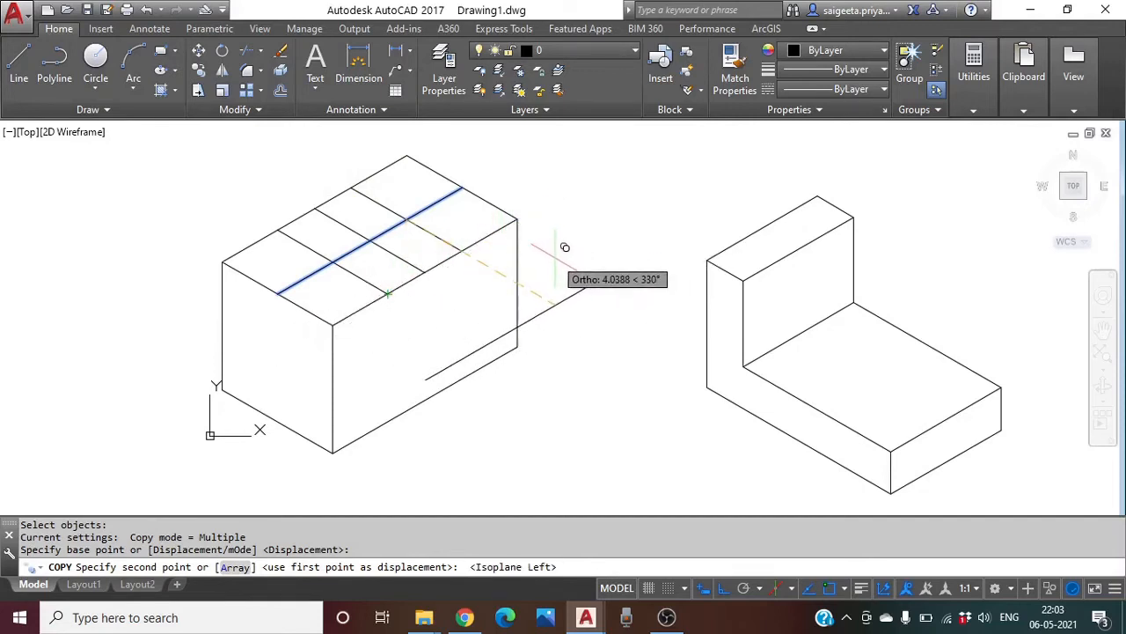
text(.5)
key(Return)
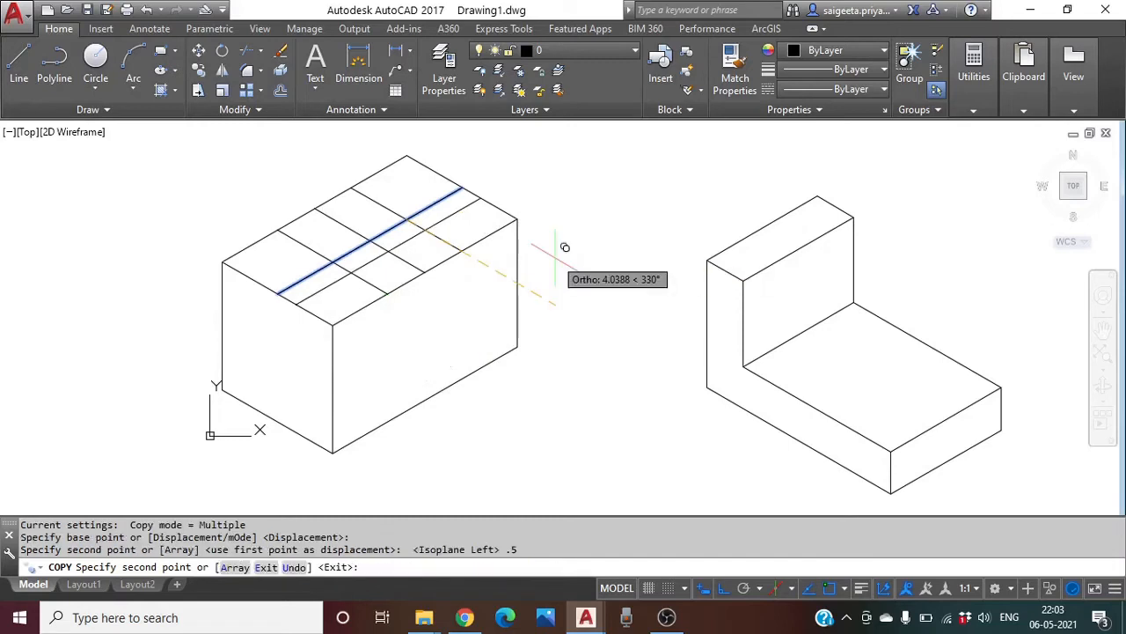
text(.5)
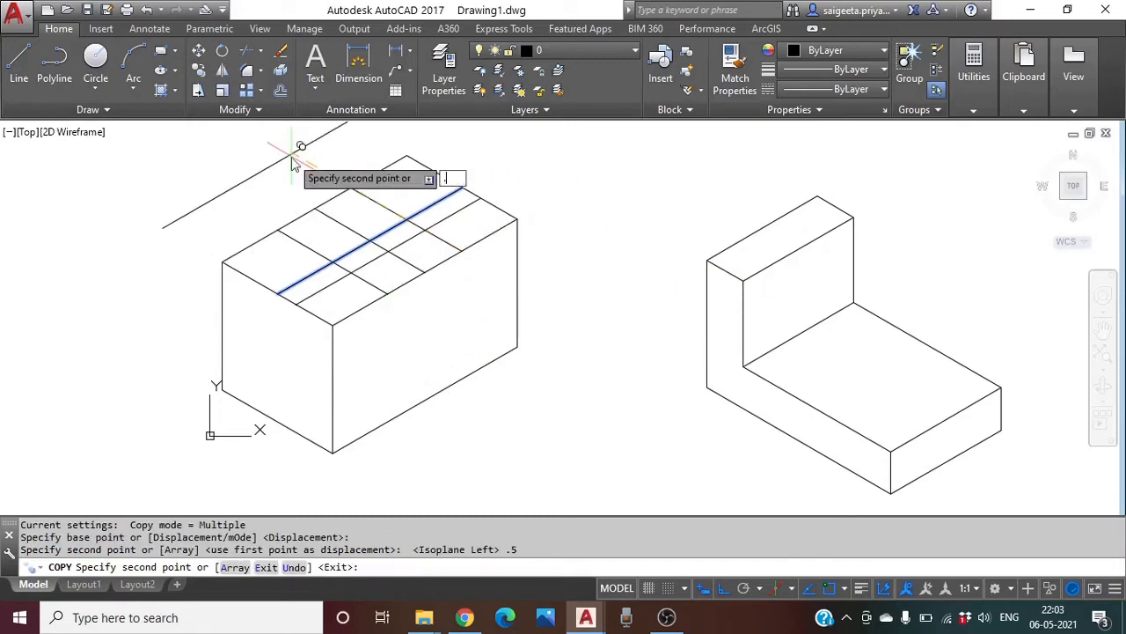
key(Return)
key(Return)
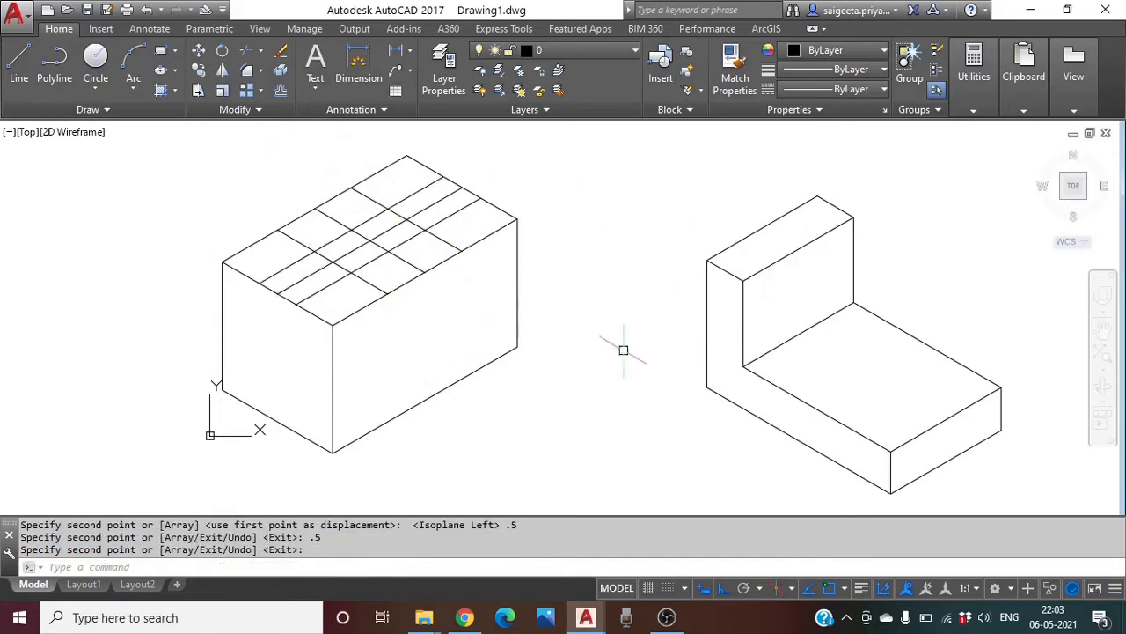
Erase two unwanted lines from the box top
click(282, 53)
click(397, 227)
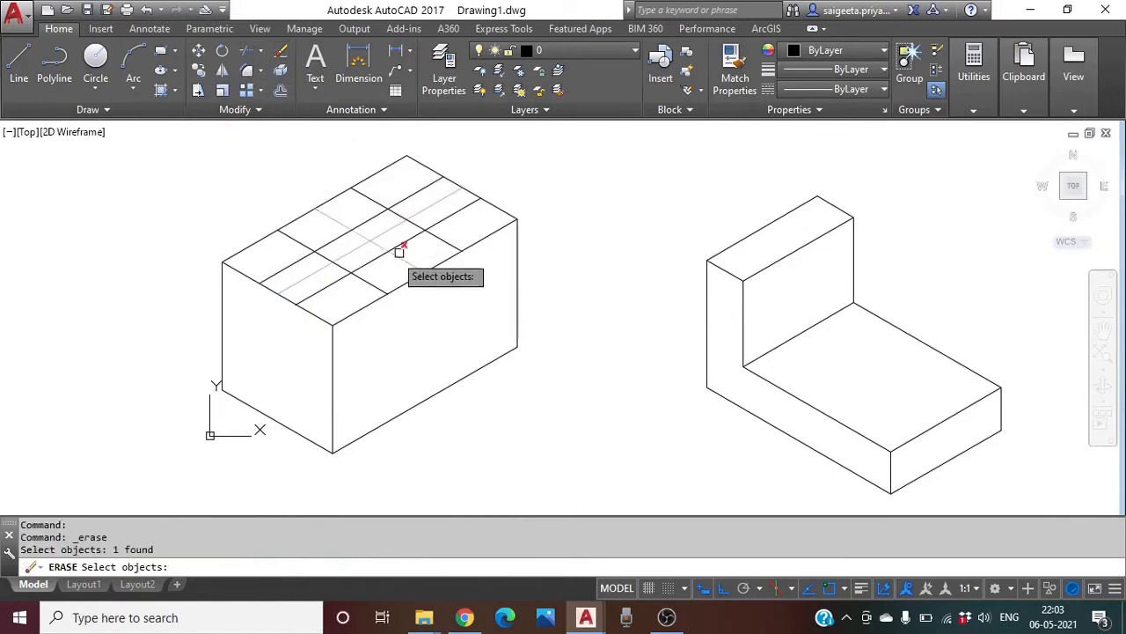
click(361, 234)
key(Return)
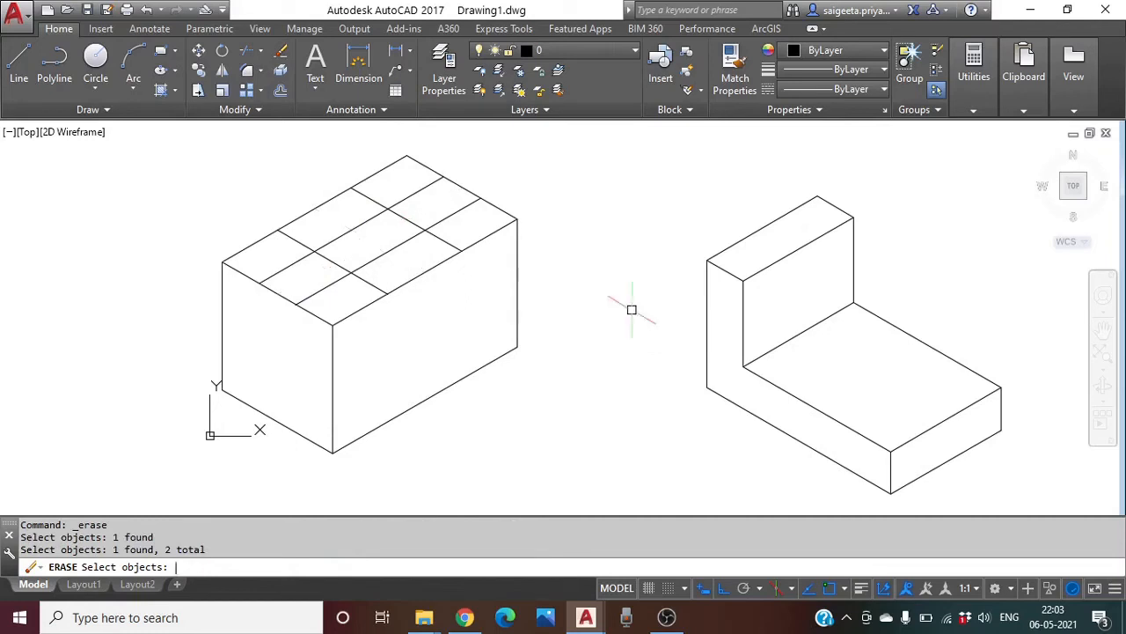
Trim the leftover grid segments so only the small rectangular opening remains
click(246, 52)
key(Return)
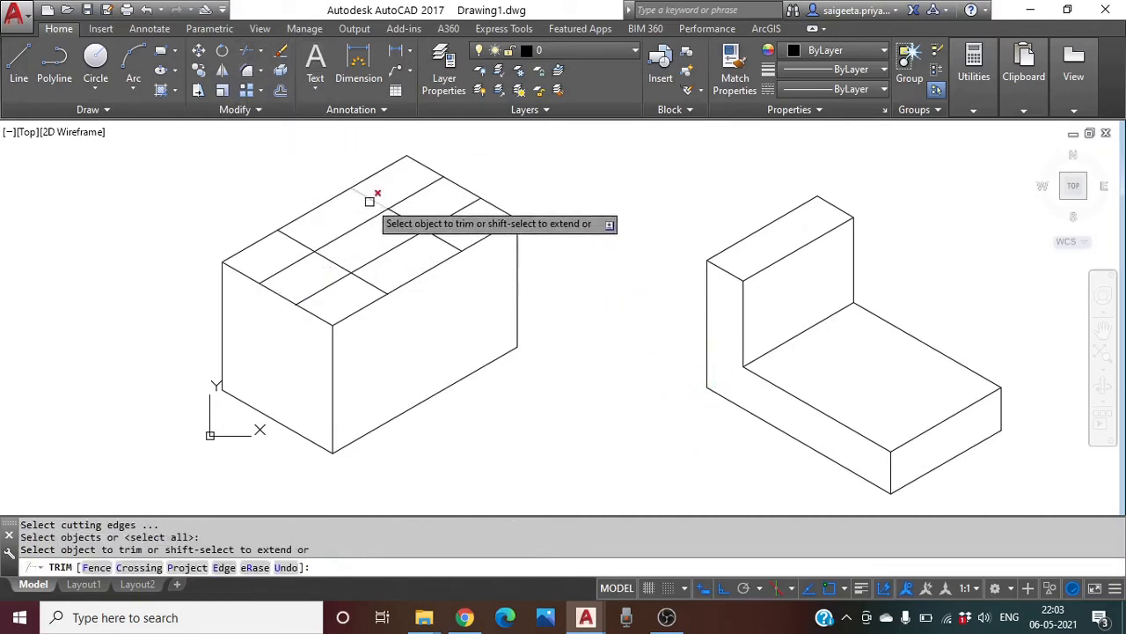
click(370, 201)
click(297, 240)
click(297, 262)
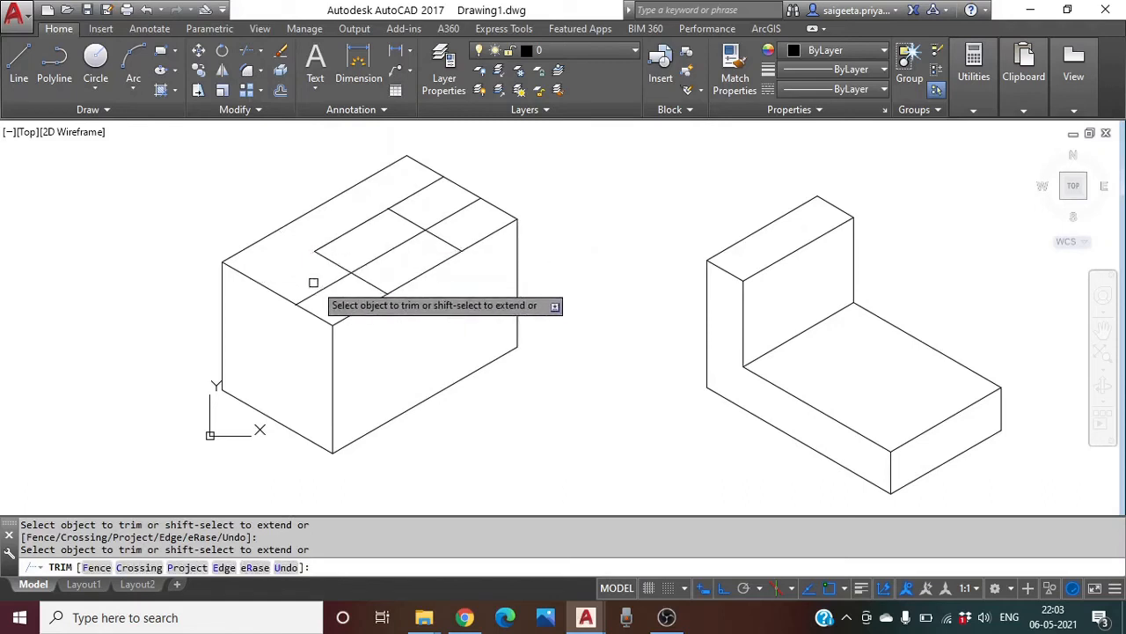
click(320, 287)
click(378, 287)
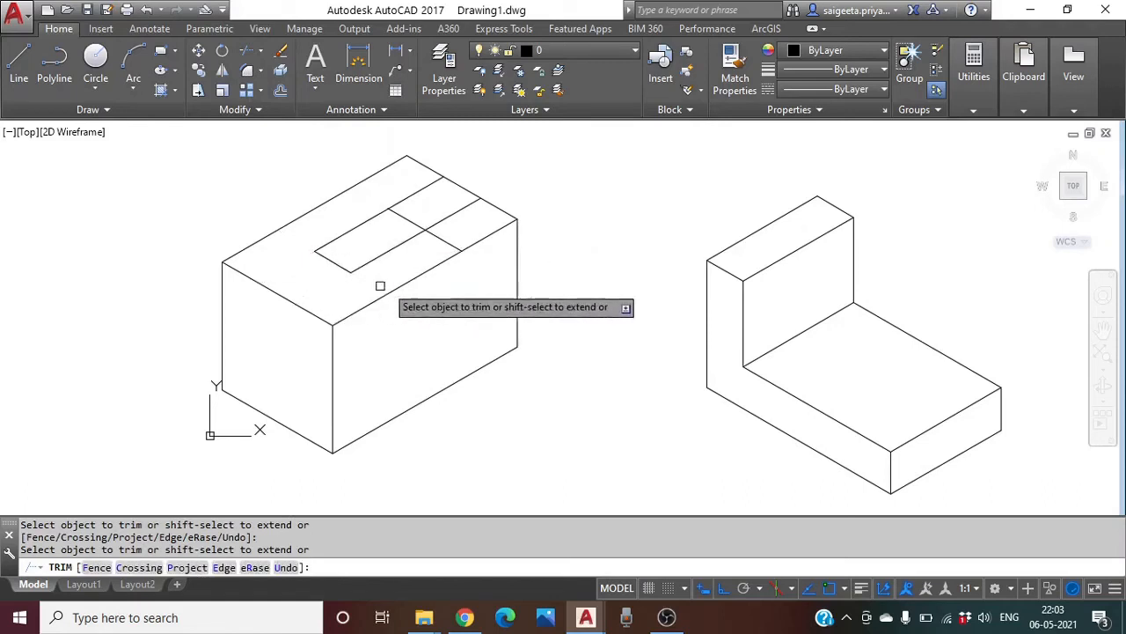
click(440, 238)
click(443, 222)
click(425, 187)
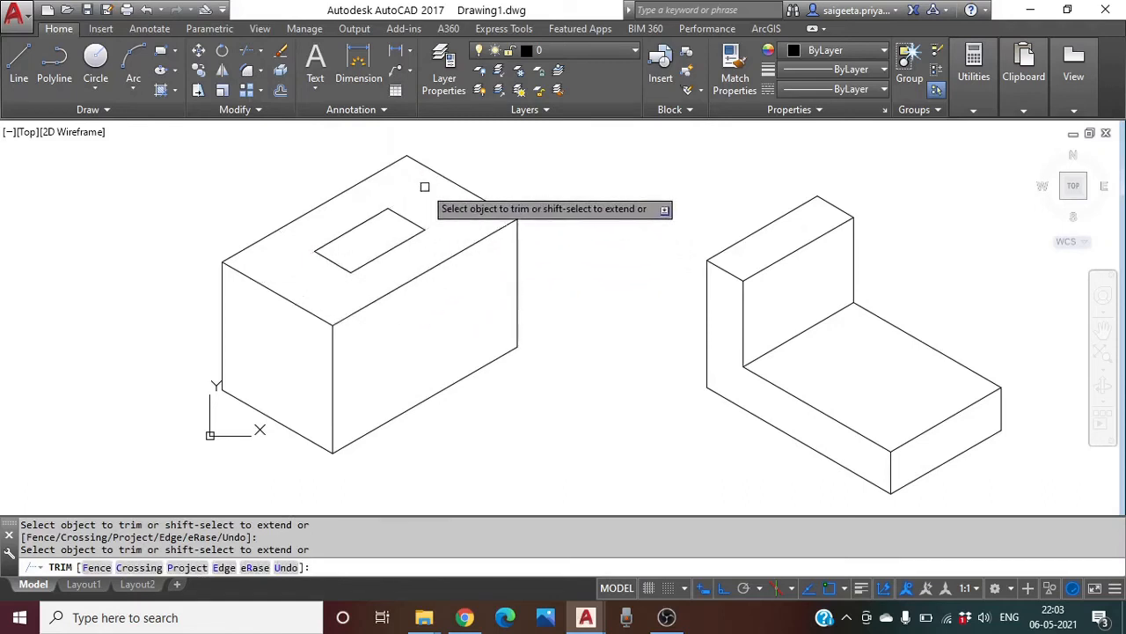
key(Return)
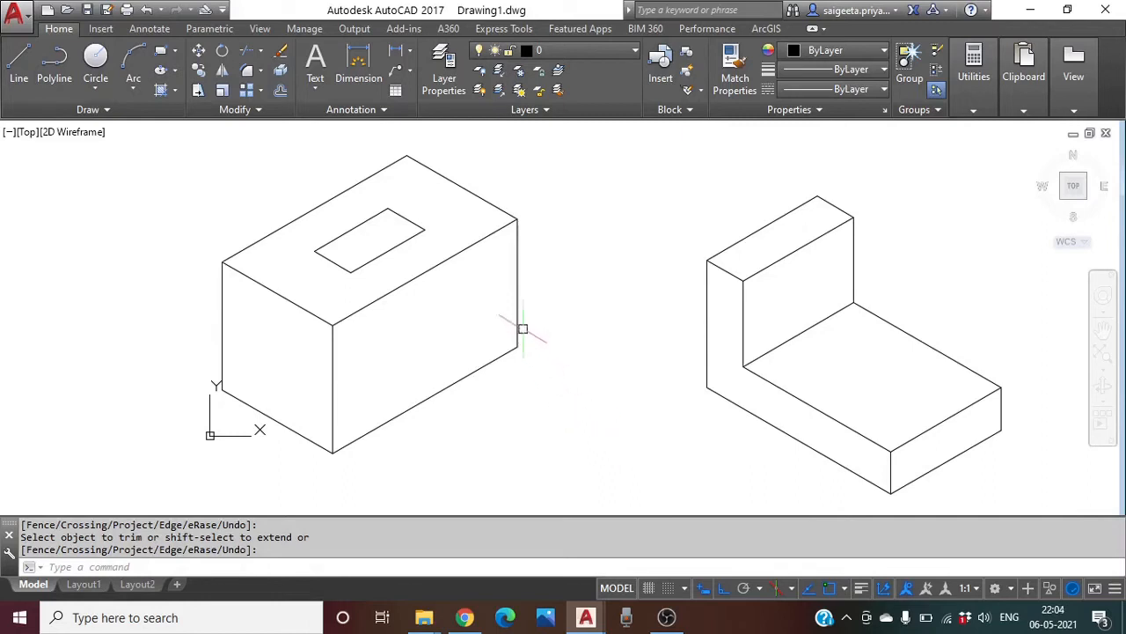
Draw a vertical line down from the opening's back corner and trim out its middle
click(18, 62)
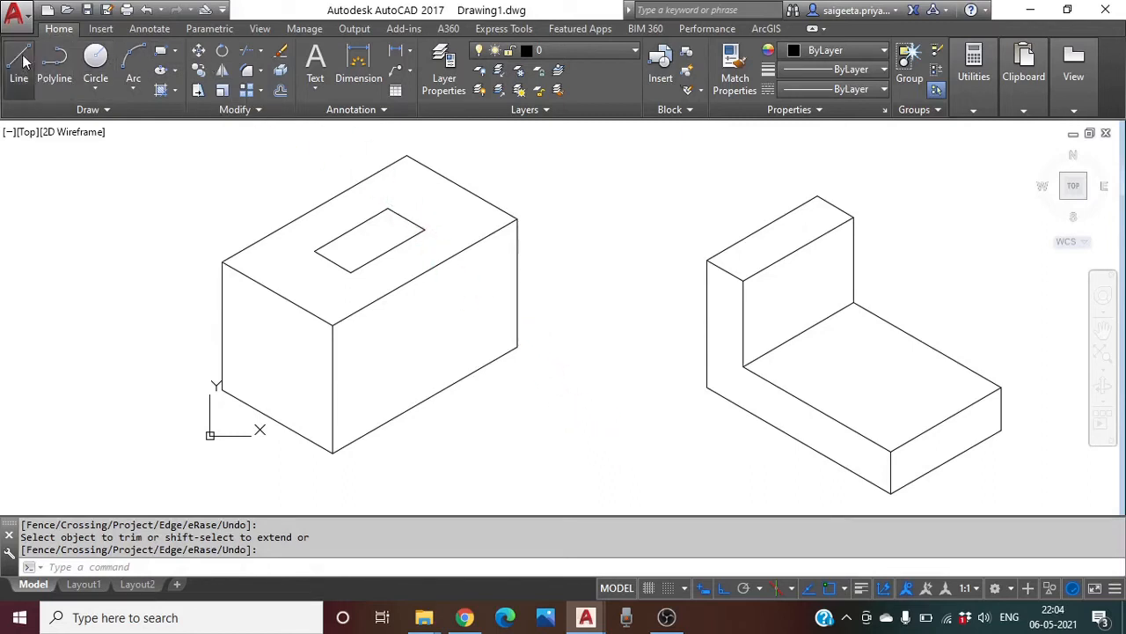
click(387, 208)
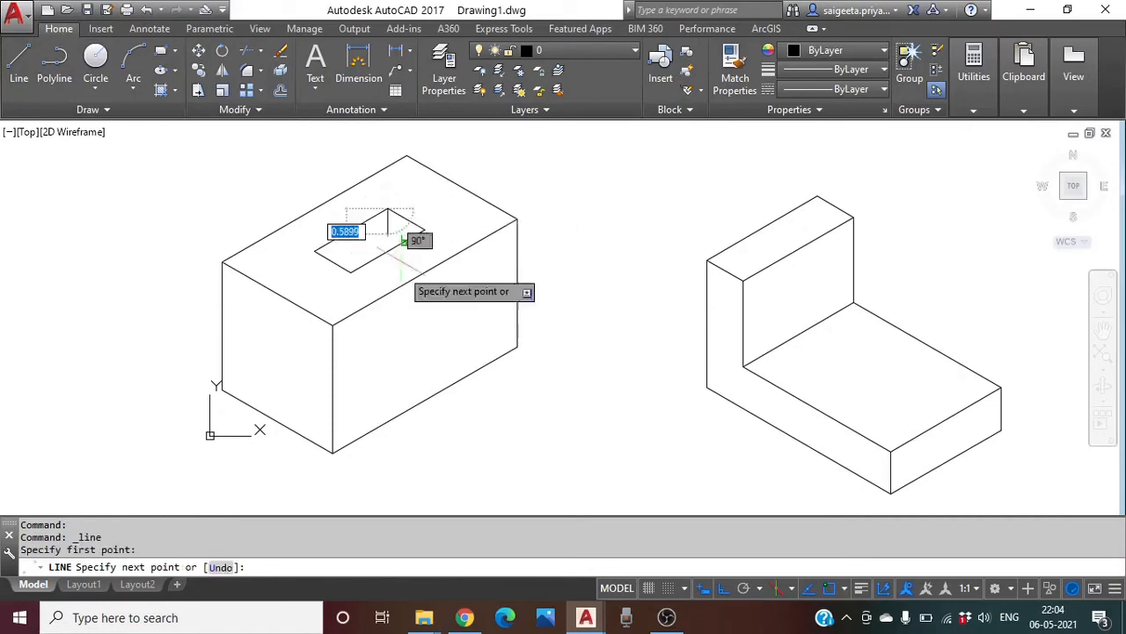
click(414, 335)
key(Escape)
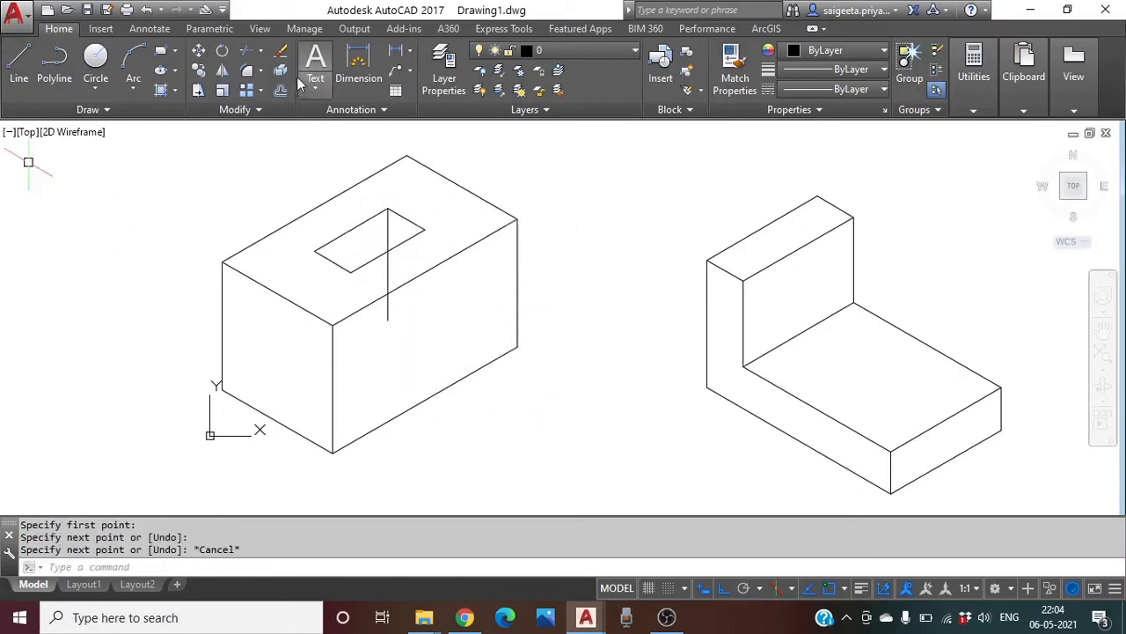
click(247, 50)
key(Return)
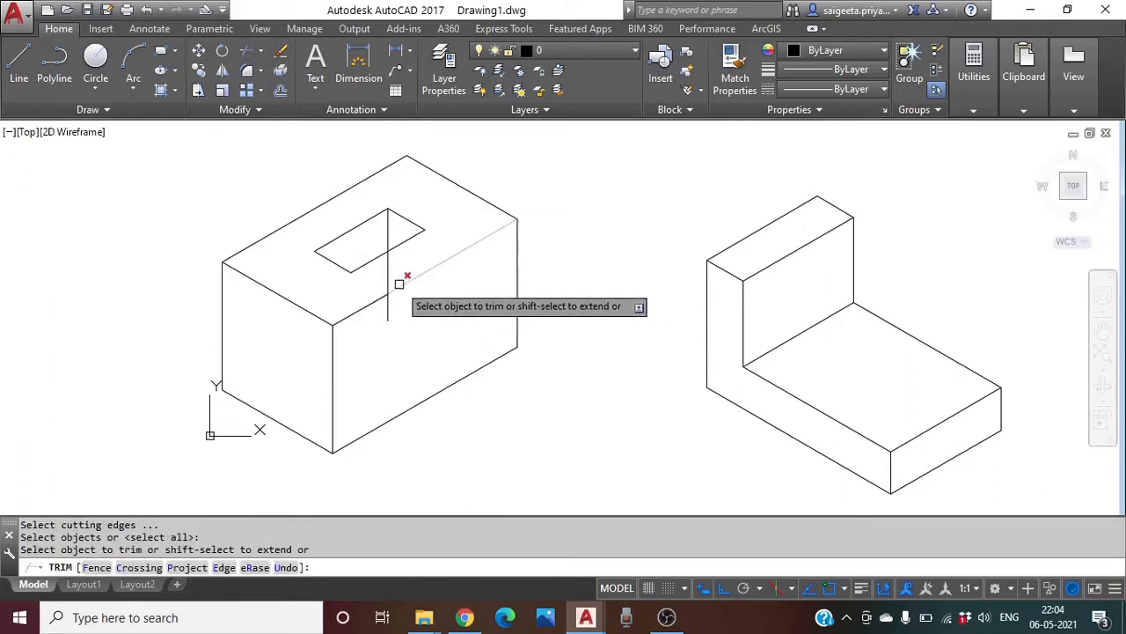
click(389, 264)
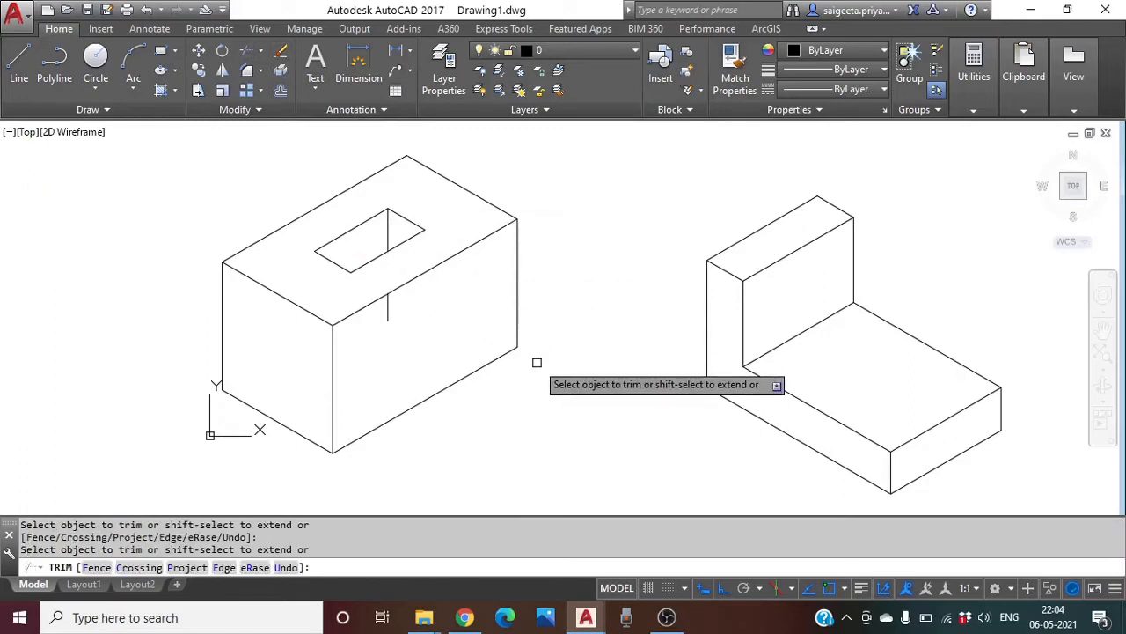
key(Escape)
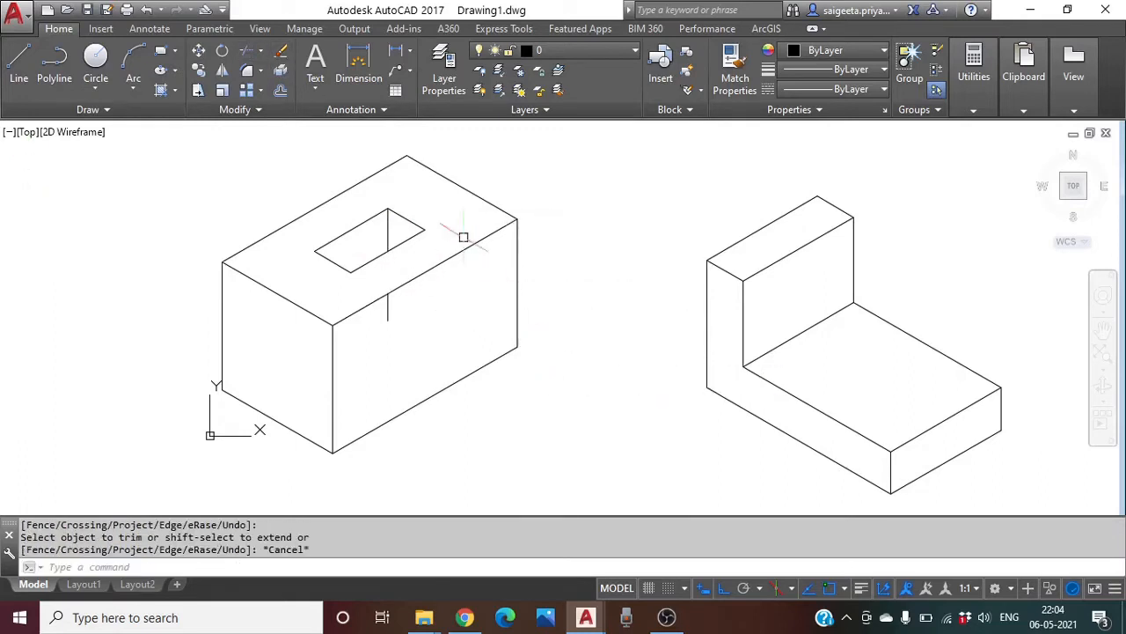
Erase the leftover short stub below the box's top edge
click(281, 51)
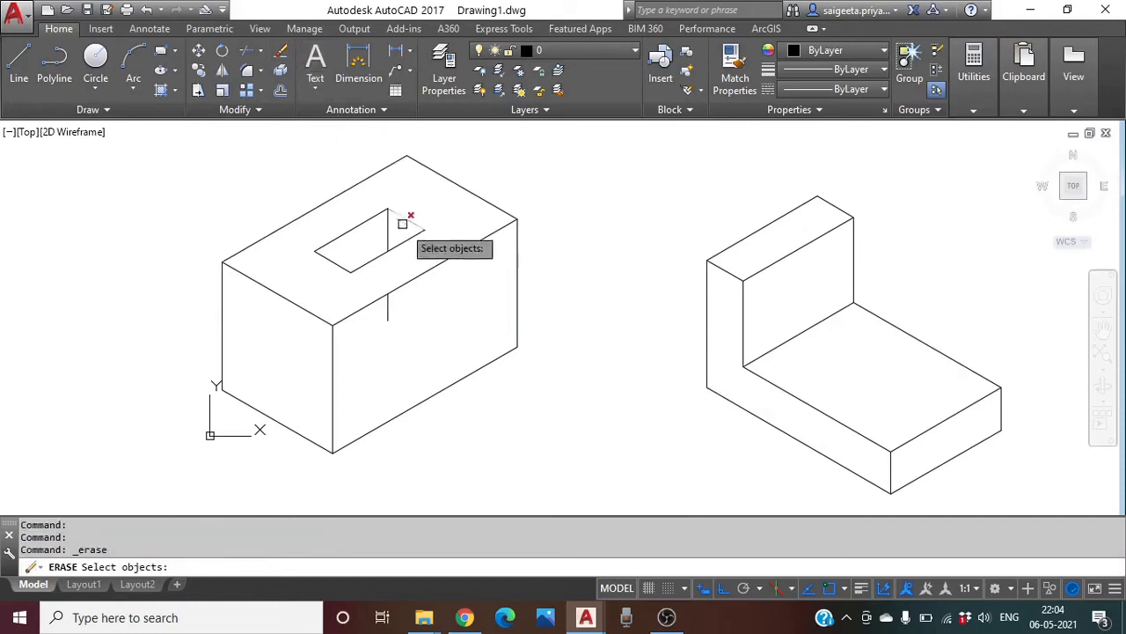
click(390, 304)
key(Return)
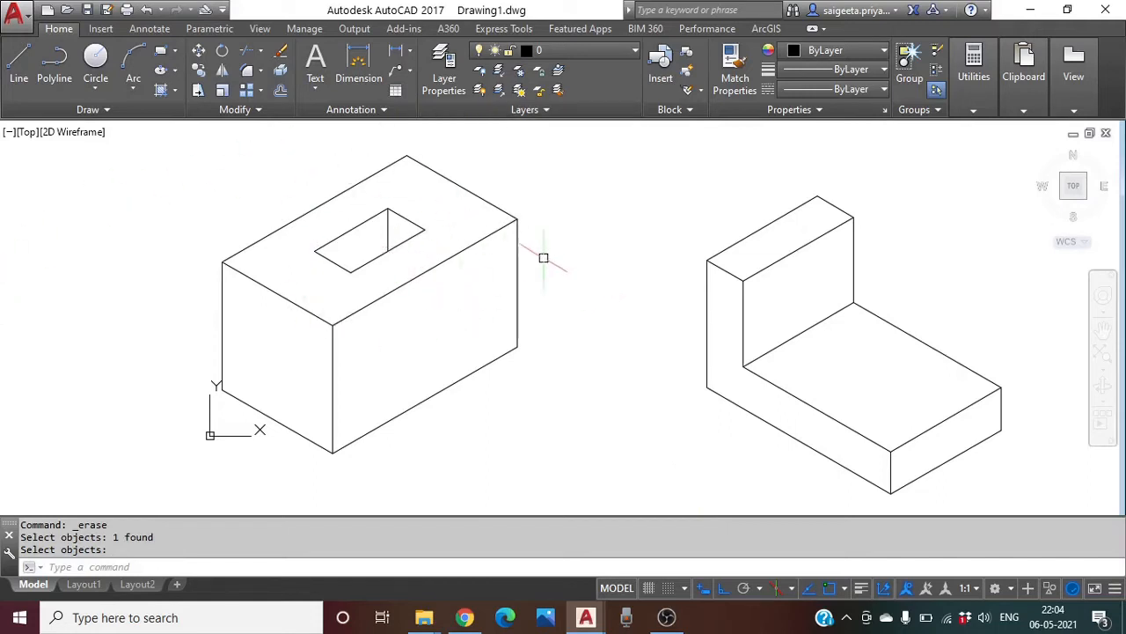
Zoom out and pan to show the Fig 1–Fig 5 isometric reference figures
scroll(544, 257, down, 2)
middle_drag(593, 276, 367, 183)
middle_drag(611, 299, 581, 310)
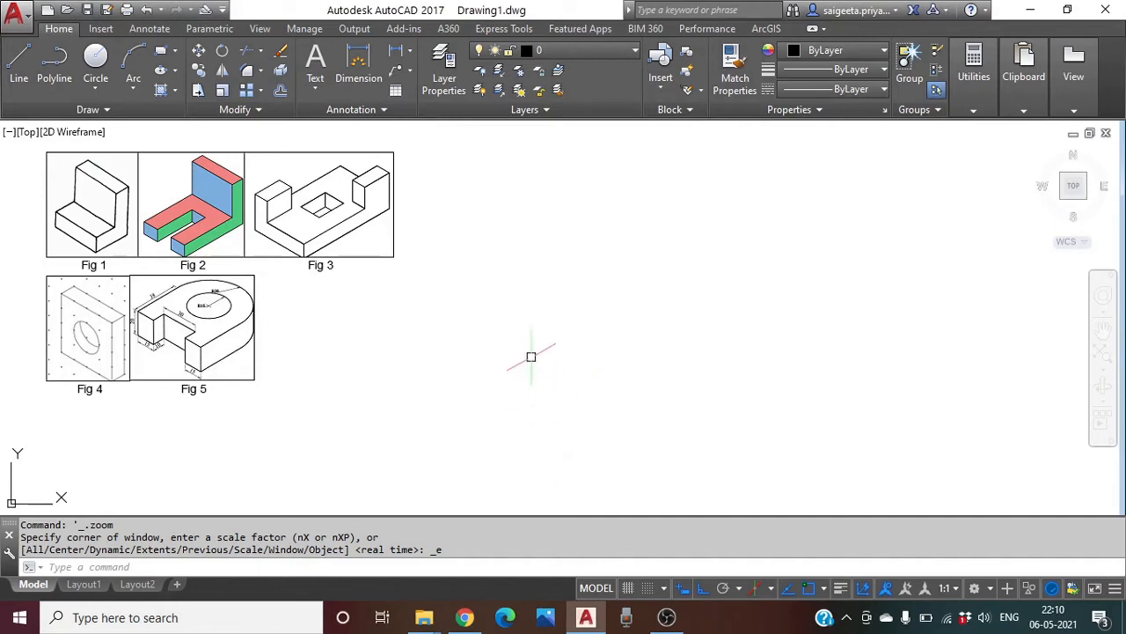
middle_drag(532, 356, 518, 366)
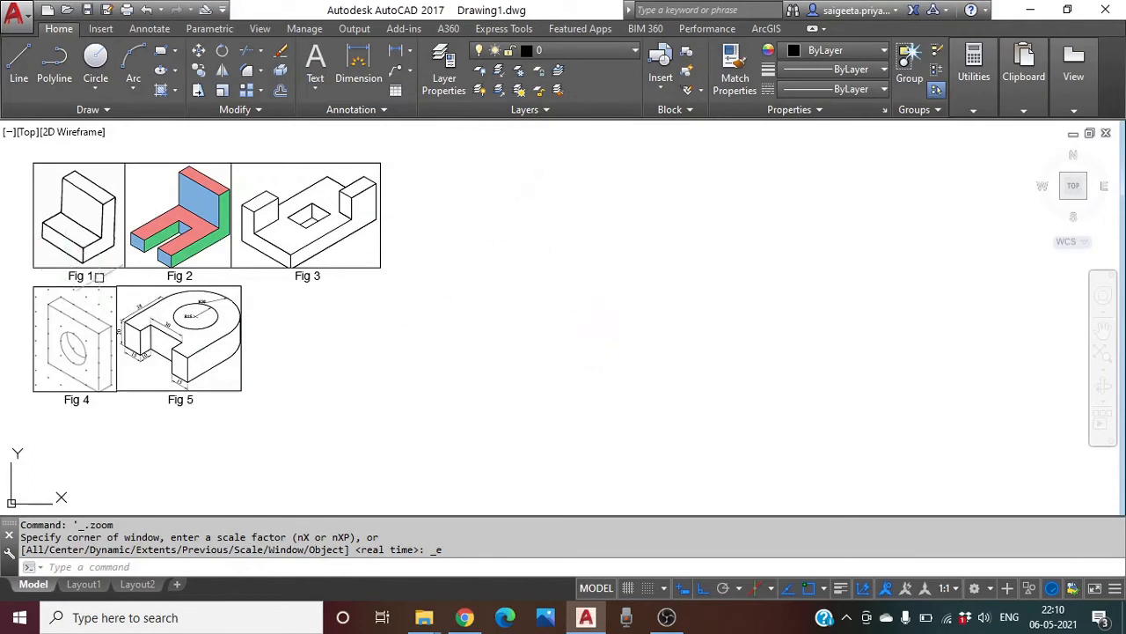
click(81, 223)
key(Escape)
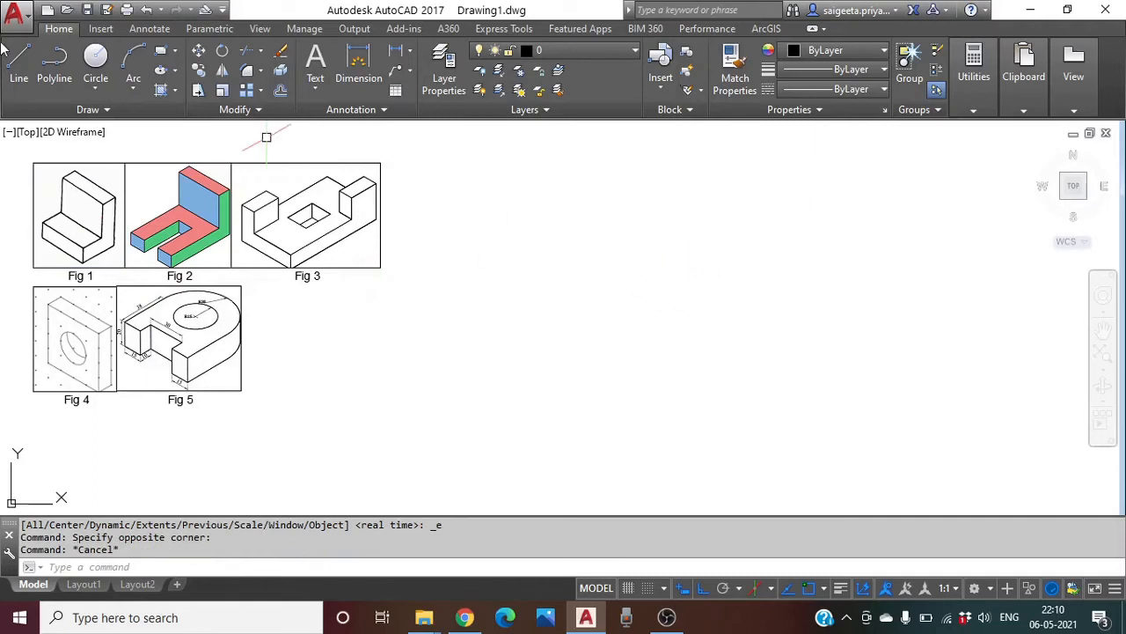
Start the bracket outline with lines of 4 at 30°, 4 up and 1 at 210°
click(21, 67)
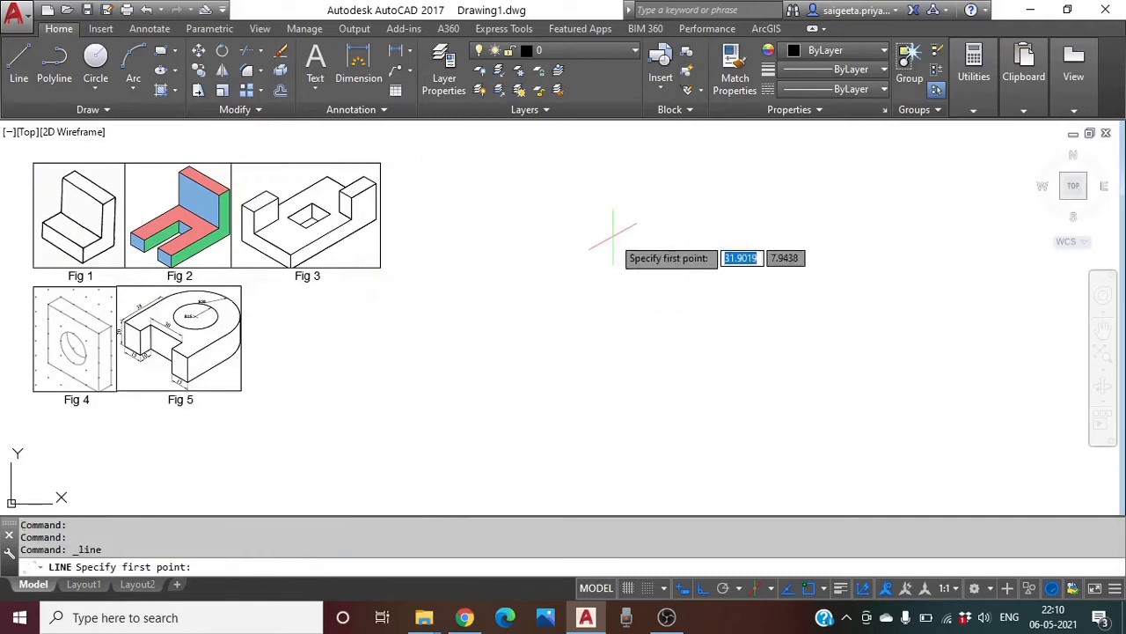
click(550, 382)
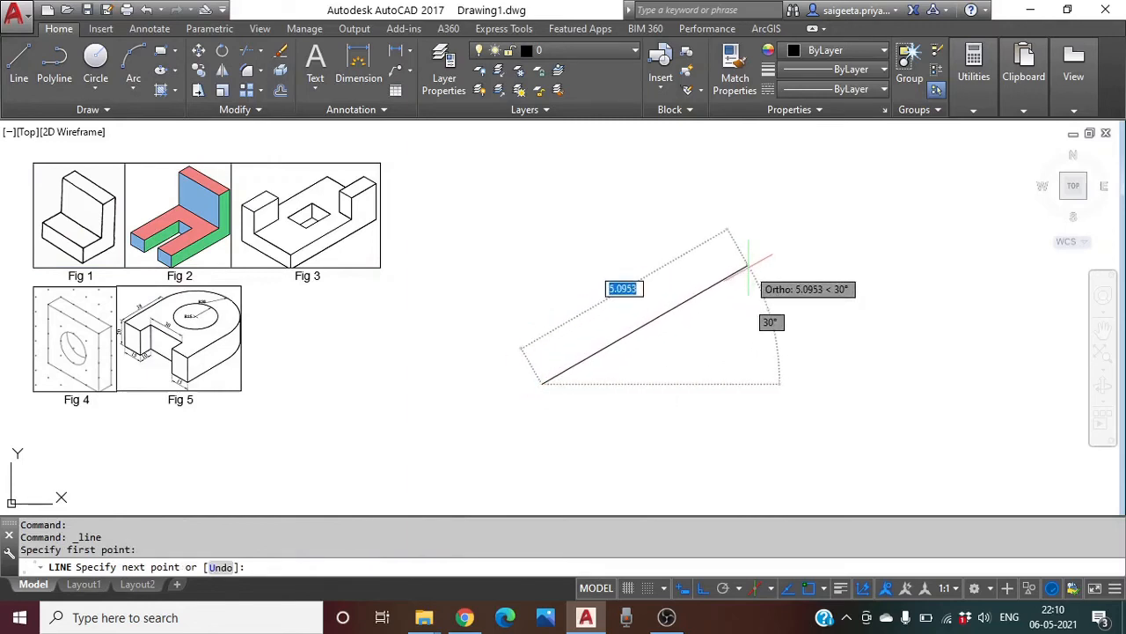
text(4)
key(Return)
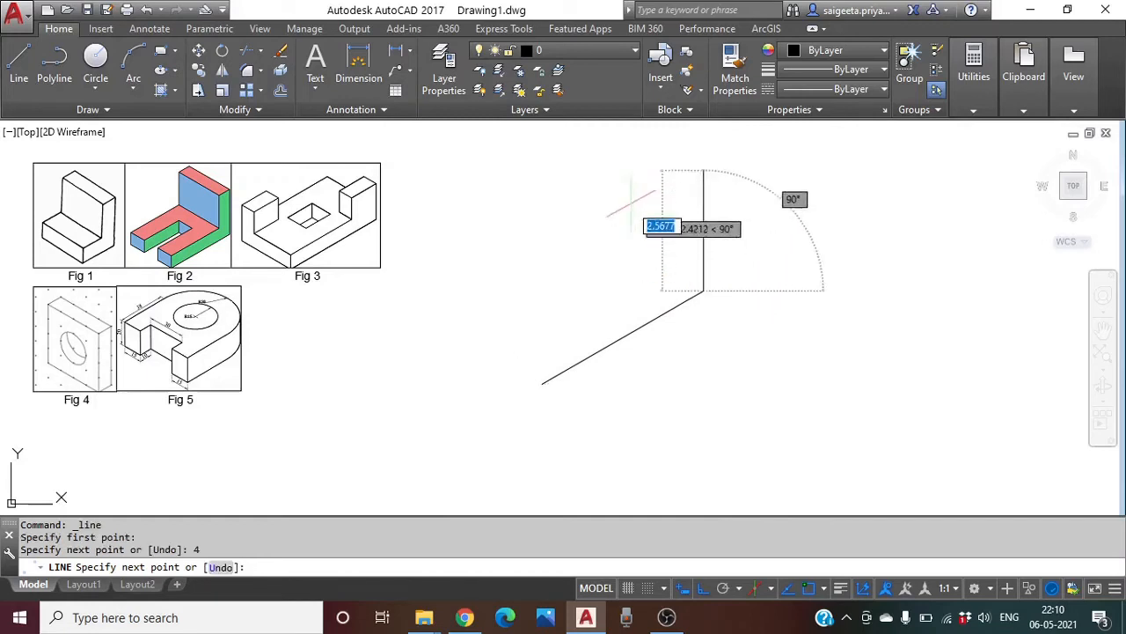
scroll(635, 194, down, 1)
text(4)
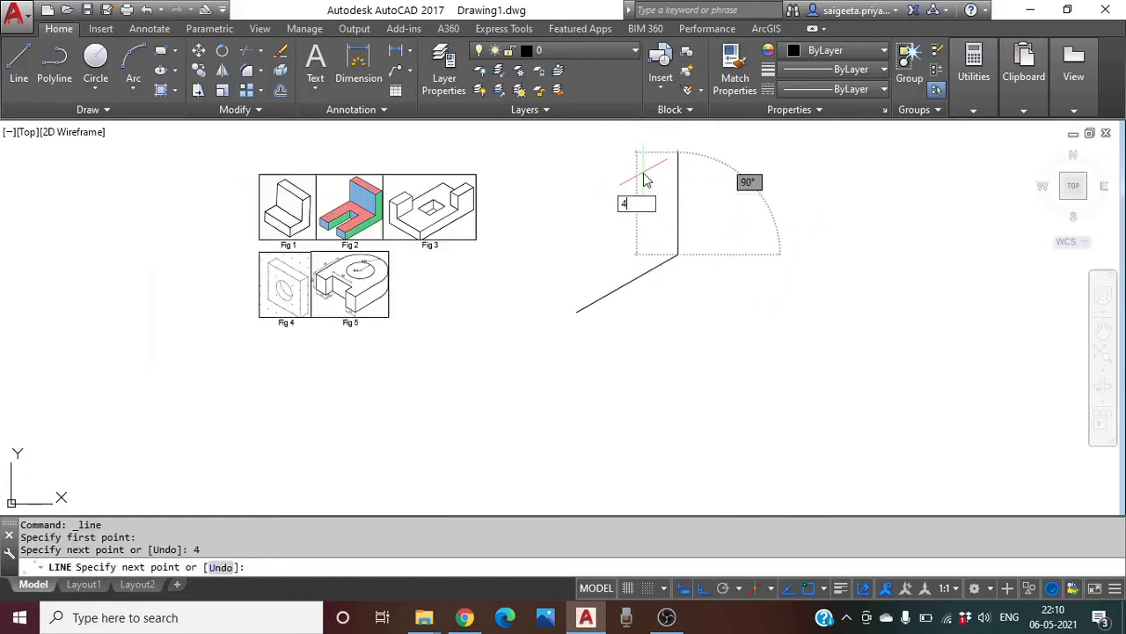
key(Return)
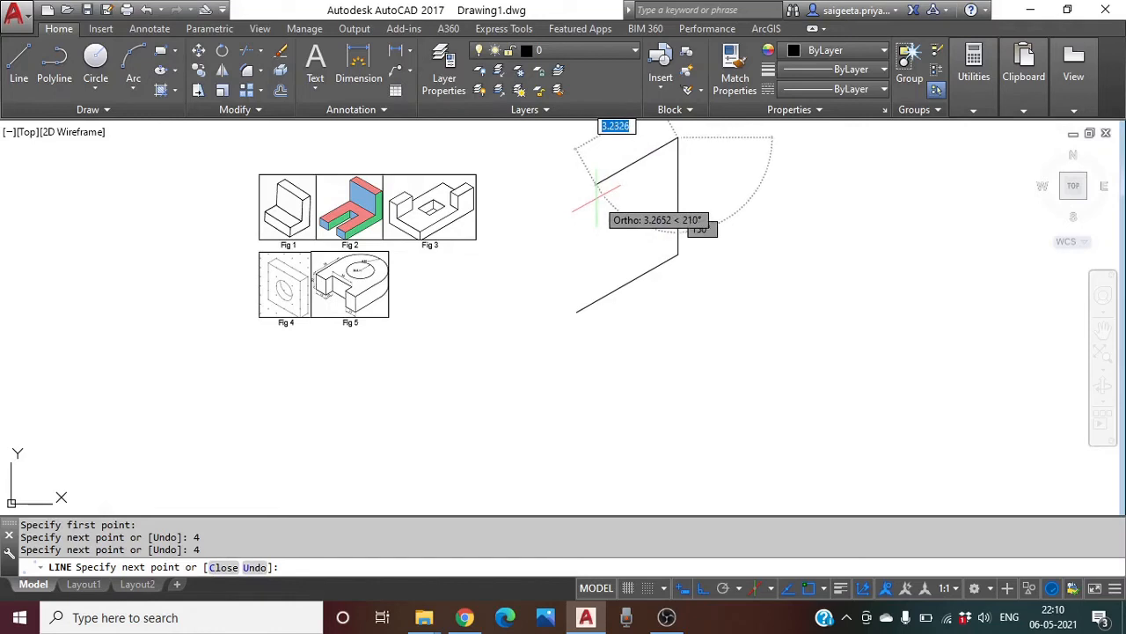
text(1)
key(Return)
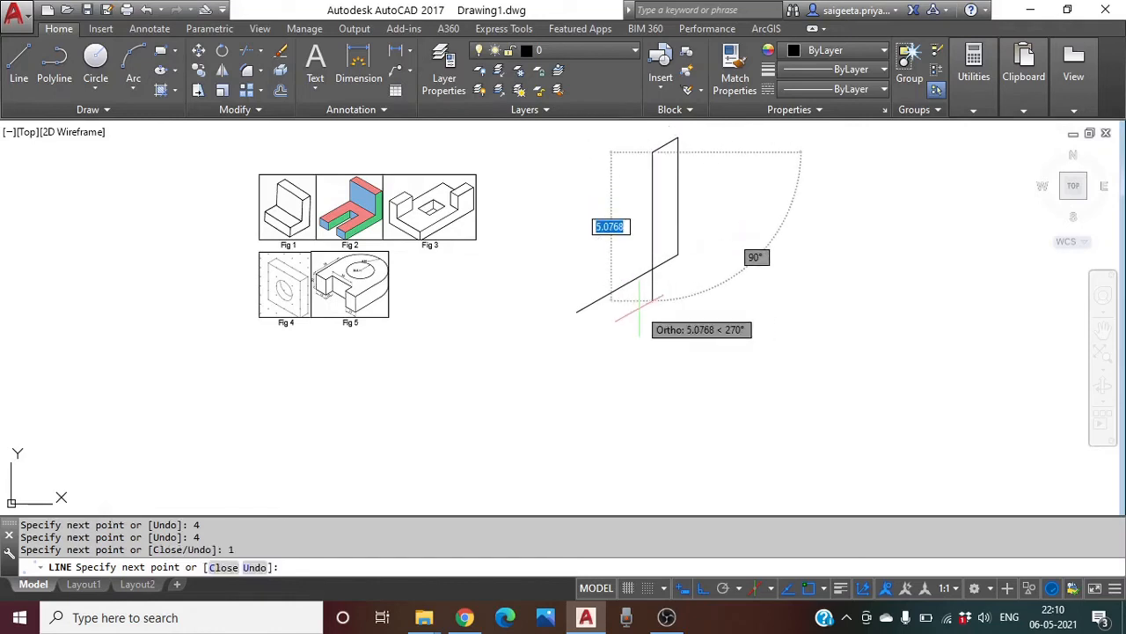
Finish the L-outline with a 3-unit downward line and a 3-unit line at 210°
text(3)
key(Return)
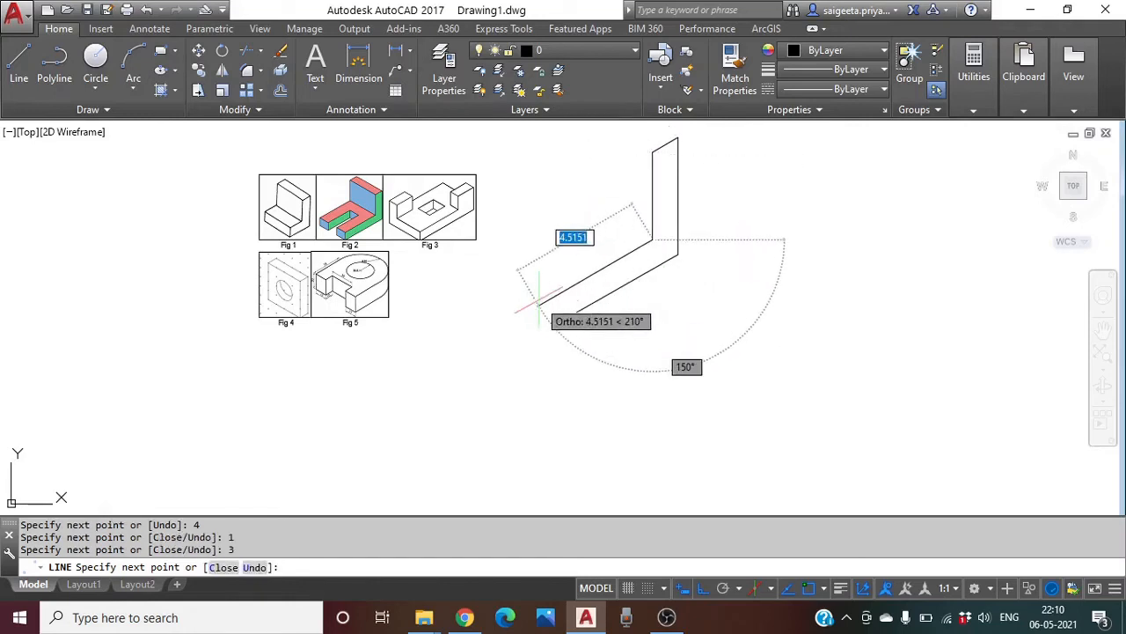
text(3)
key(Return)
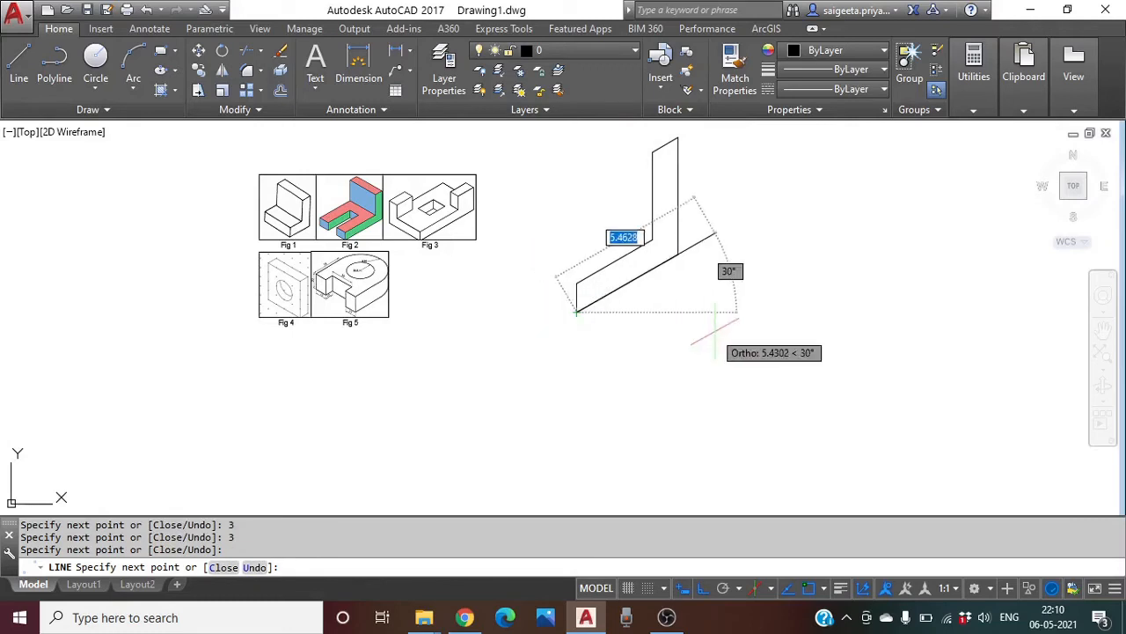
middle_drag(714, 327, 607, 425)
key(Return)
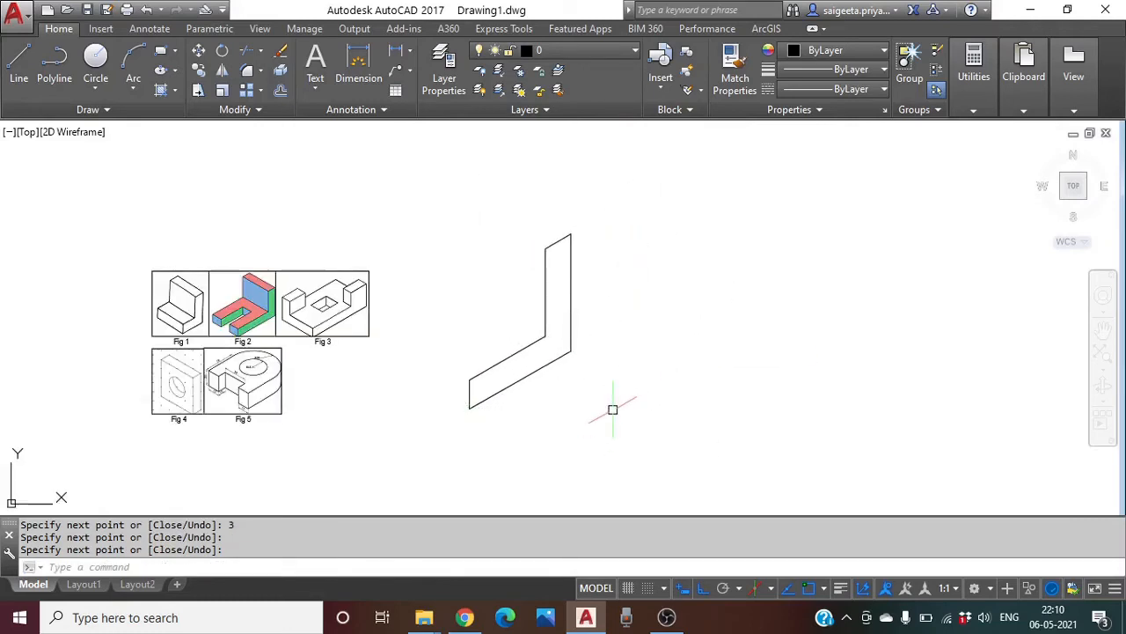
click(18, 63)
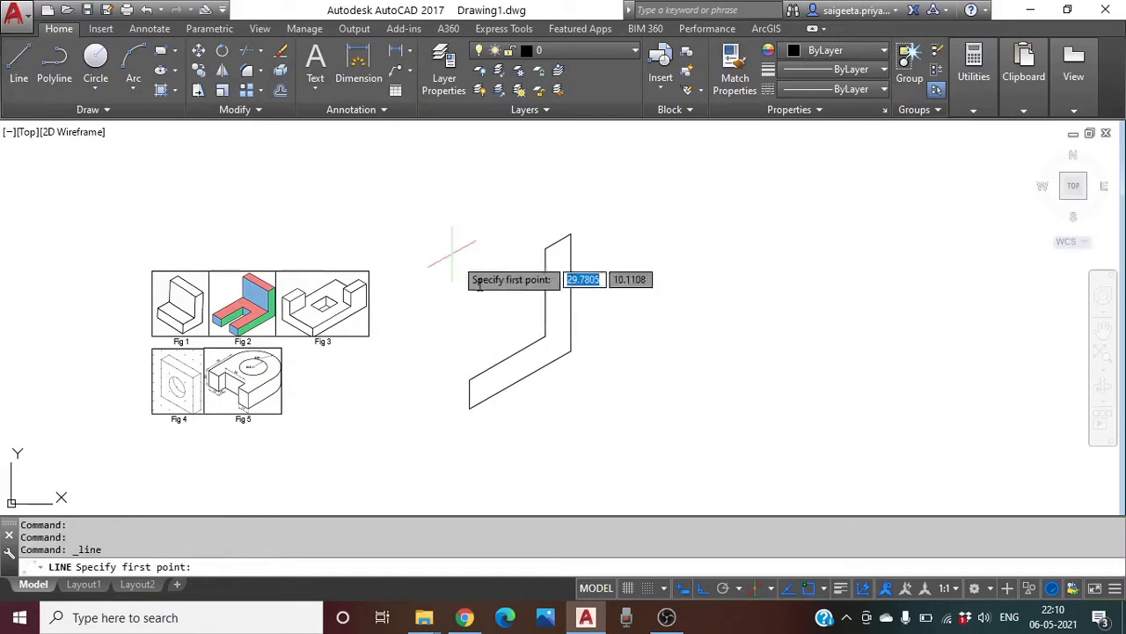
Draw a 2-unit receding edge from the outline's inner corner on the left isoplane
click(544, 336)
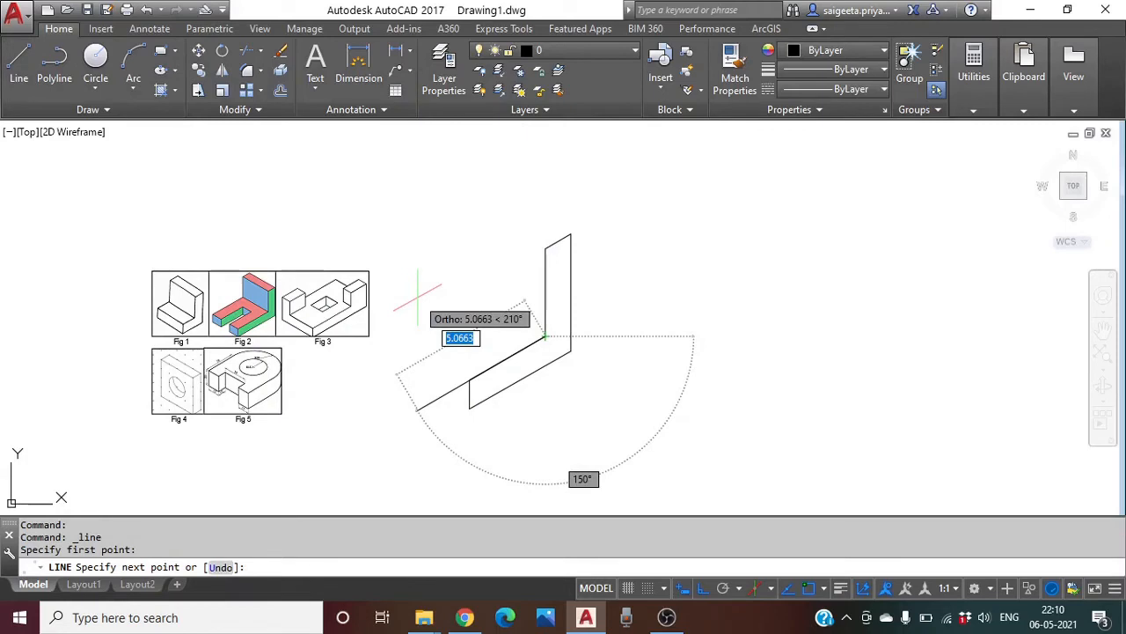
key(F5)
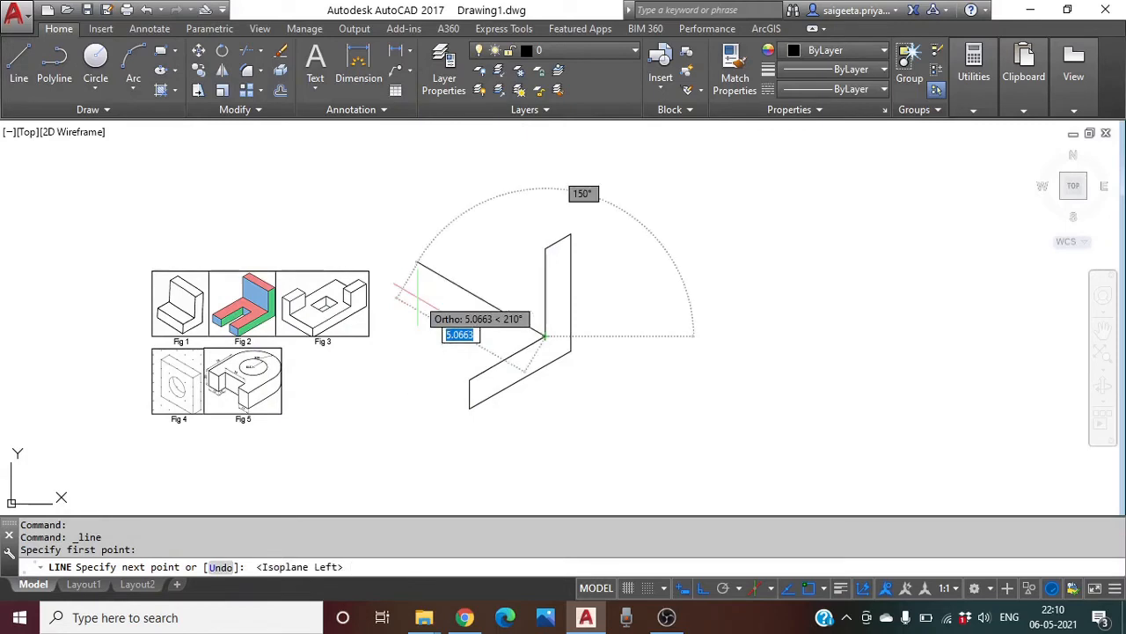
text(2)
key(Return)
key(Return)
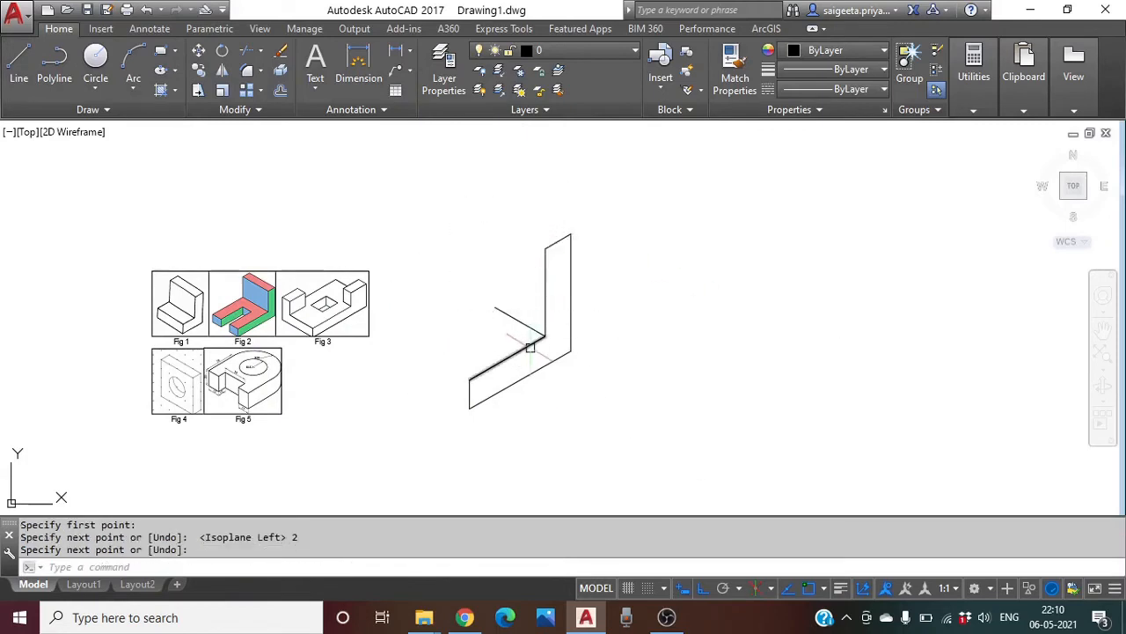
click(517, 318)
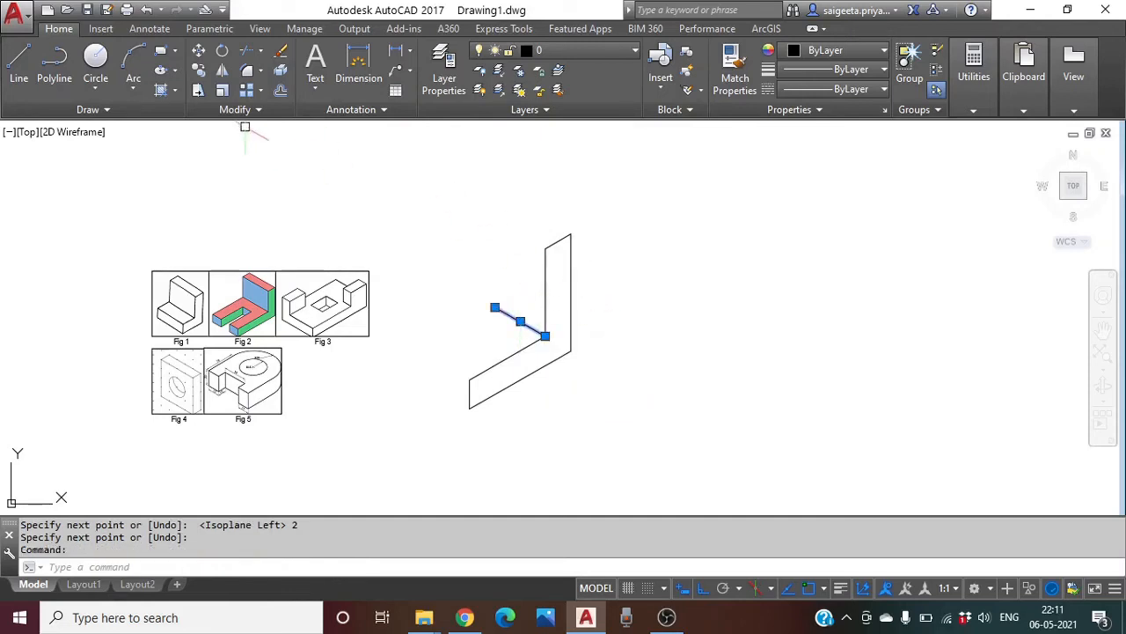
key(Escape)
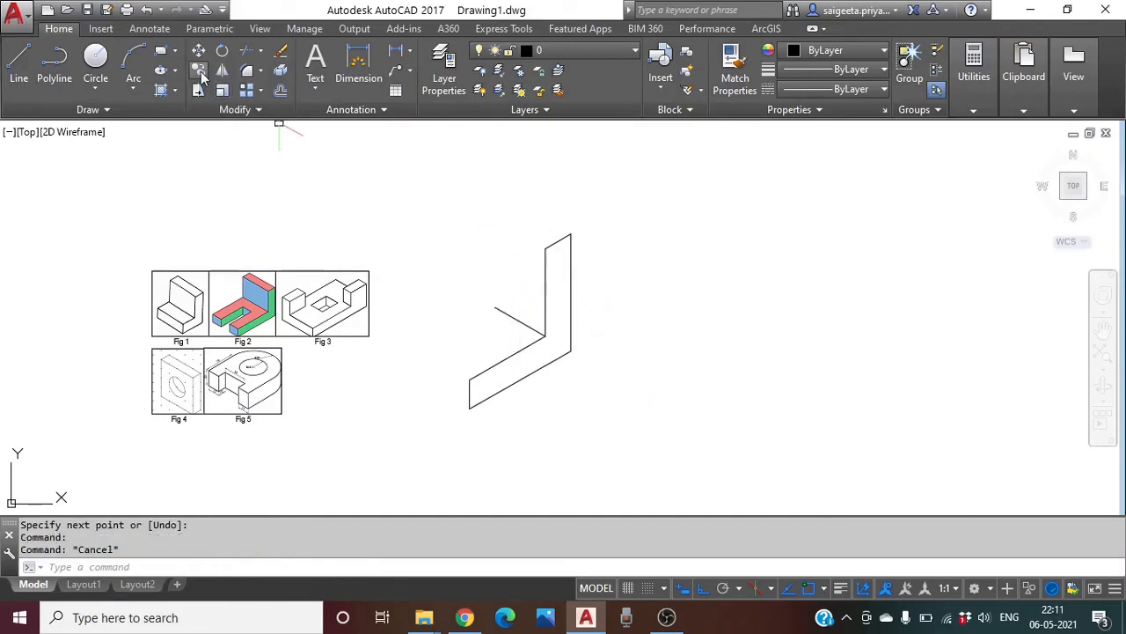
Copy the diagonal depth edge to the upright's top corner and the bottom-left corner
click(199, 70)
click(512, 321)
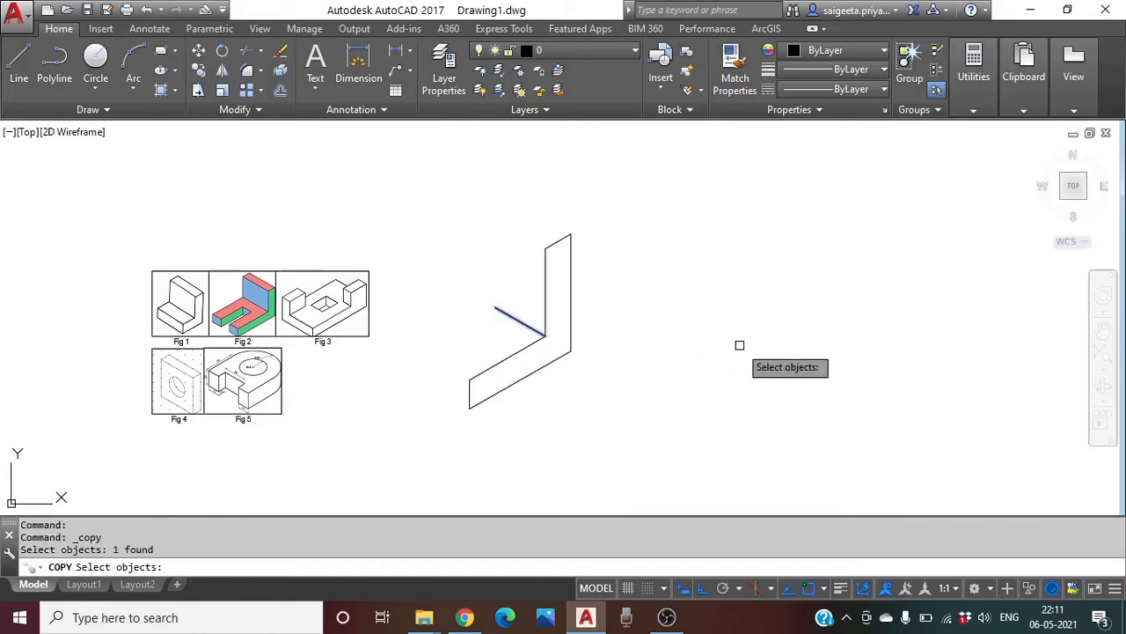
key(Return)
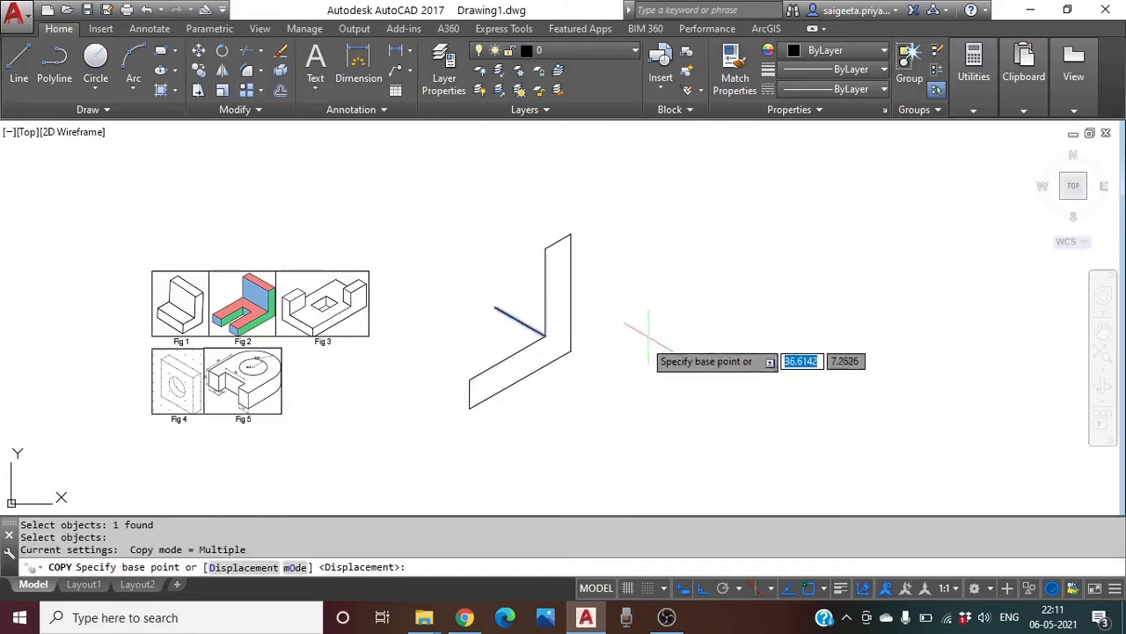
click(546, 333)
click(545, 247)
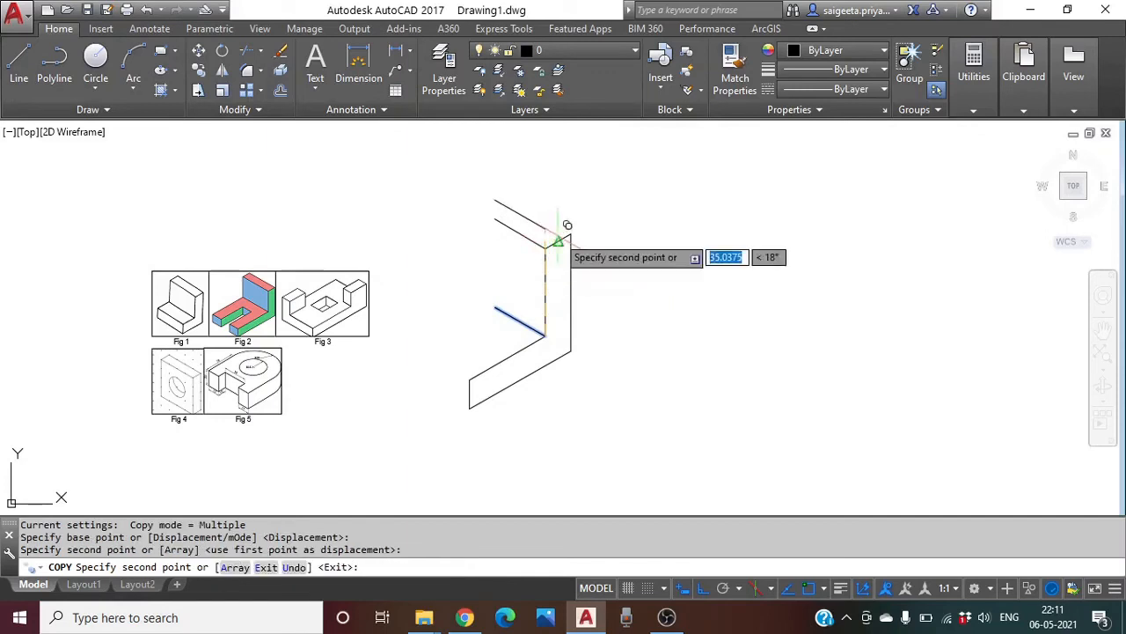
click(571, 233)
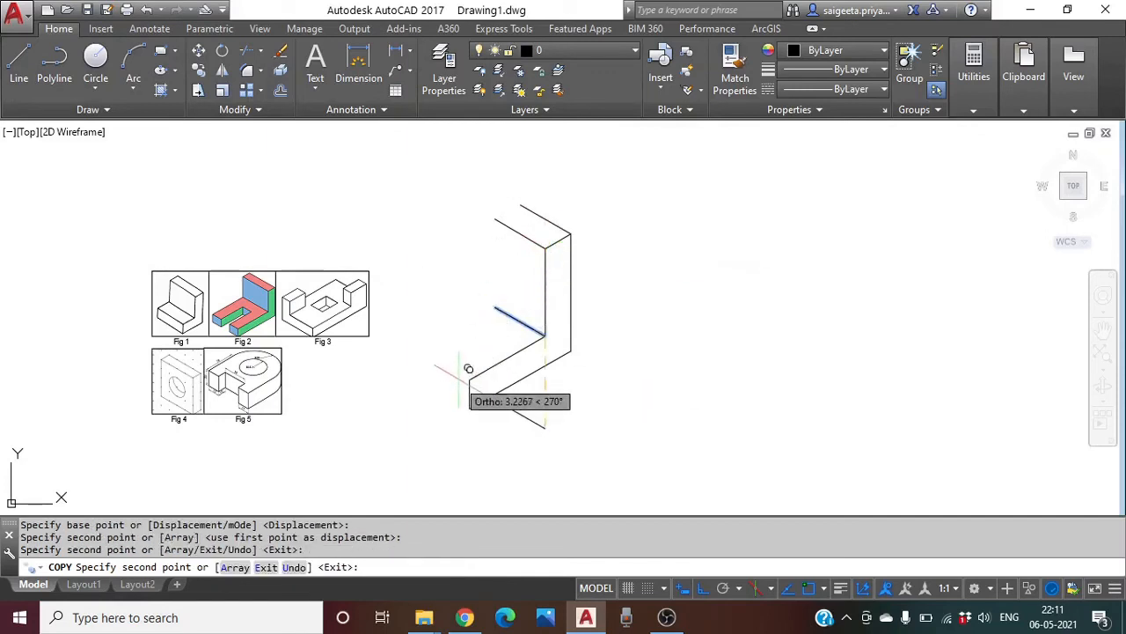
click(703, 588)
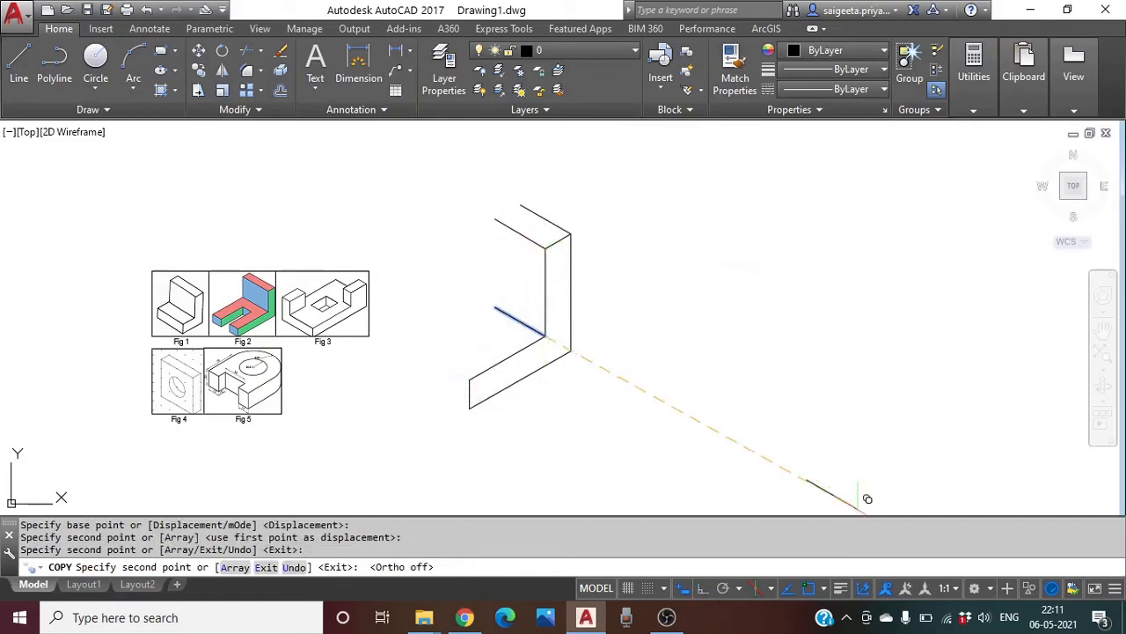
click(469, 406)
key(Escape)
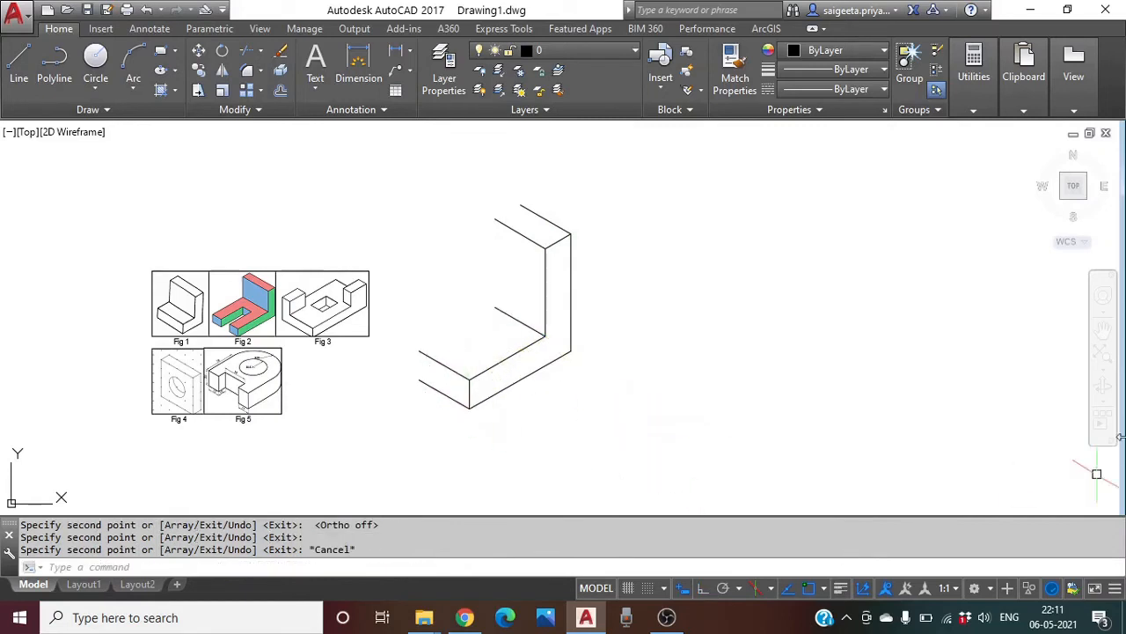
Draw the left edge, diagonal back edge and vertical edge up to the top, closing the bracket's back
click(18, 64)
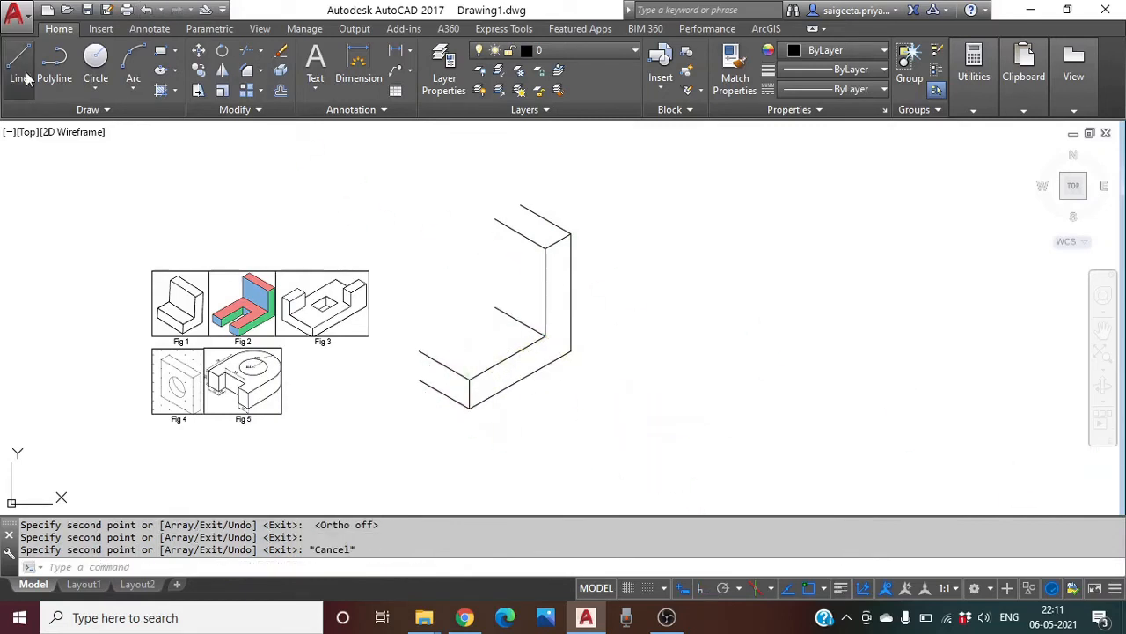
click(419, 379)
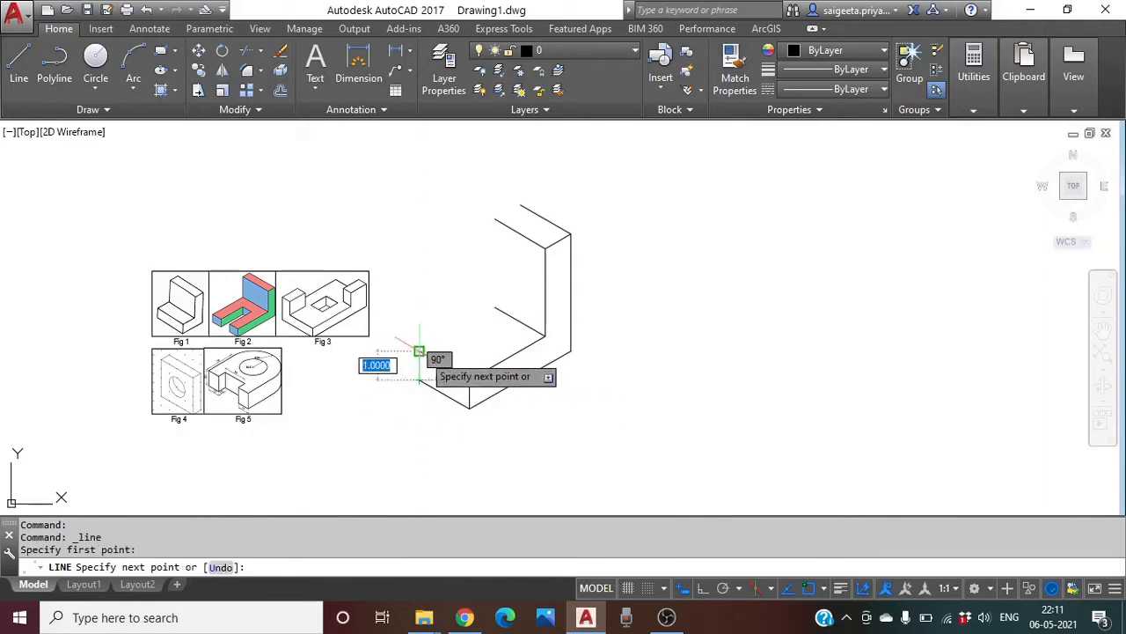
click(419, 351)
click(495, 308)
click(494, 219)
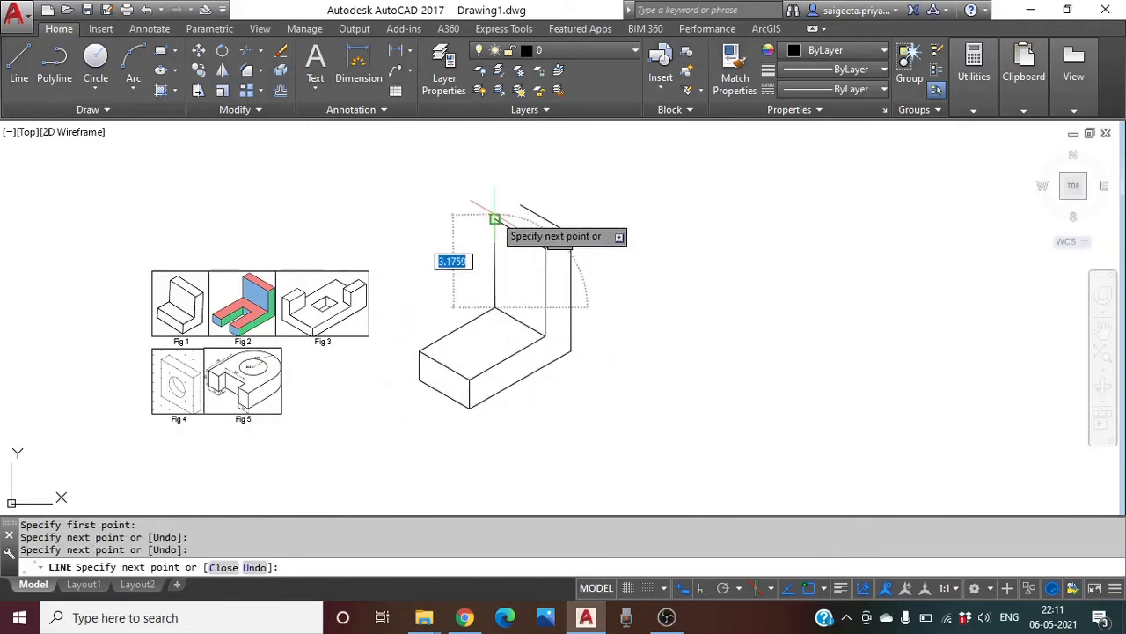
key(Escape)
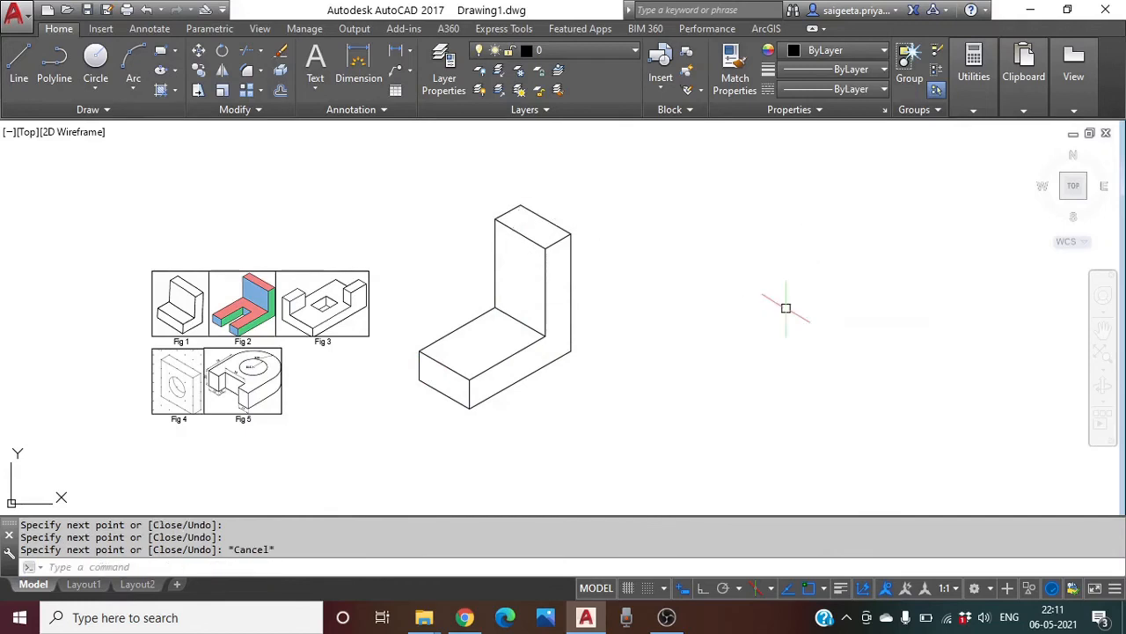
middle_drag(734, 362, 636, 329)
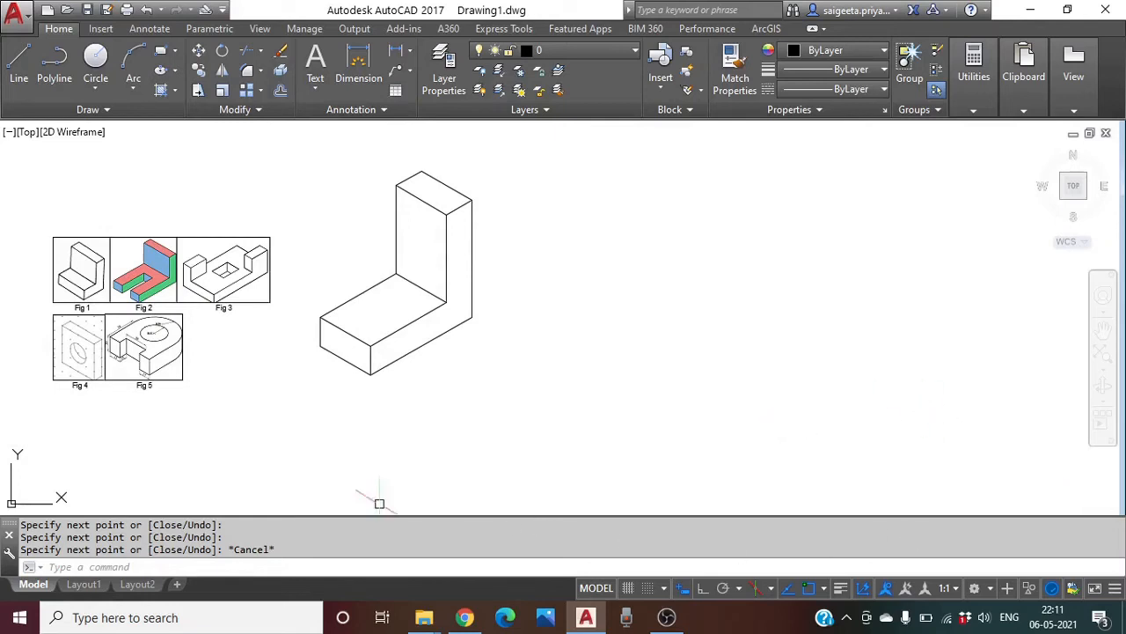
scroll(377, 320, up, 2)
middle_drag(387, 318, 456, 319)
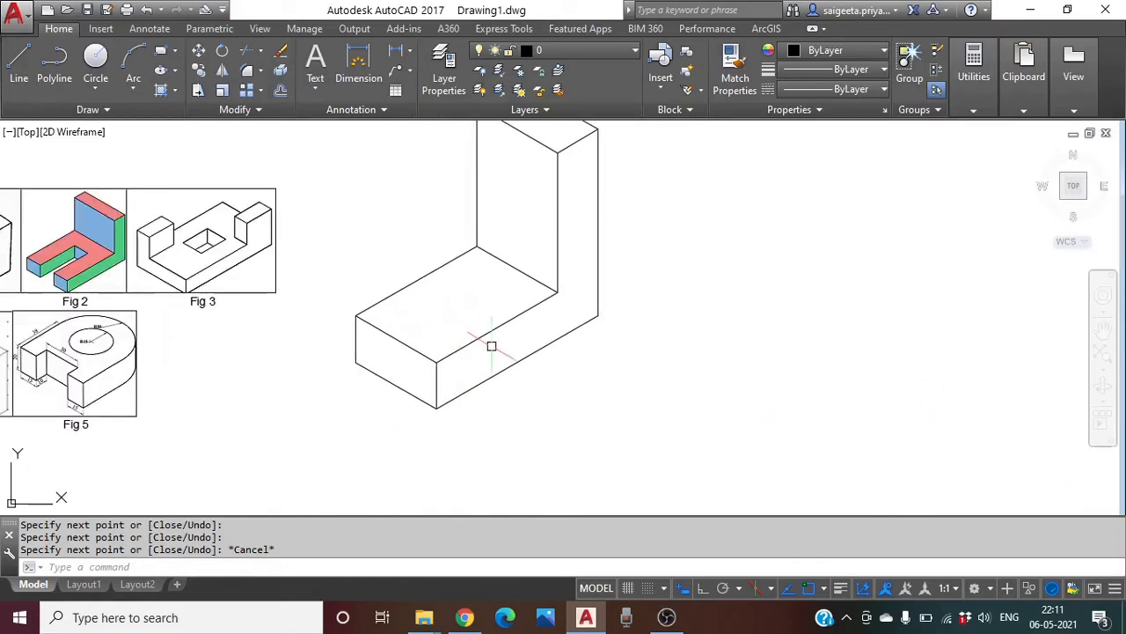
scroll(492, 348, down, 2)
click(18, 60)
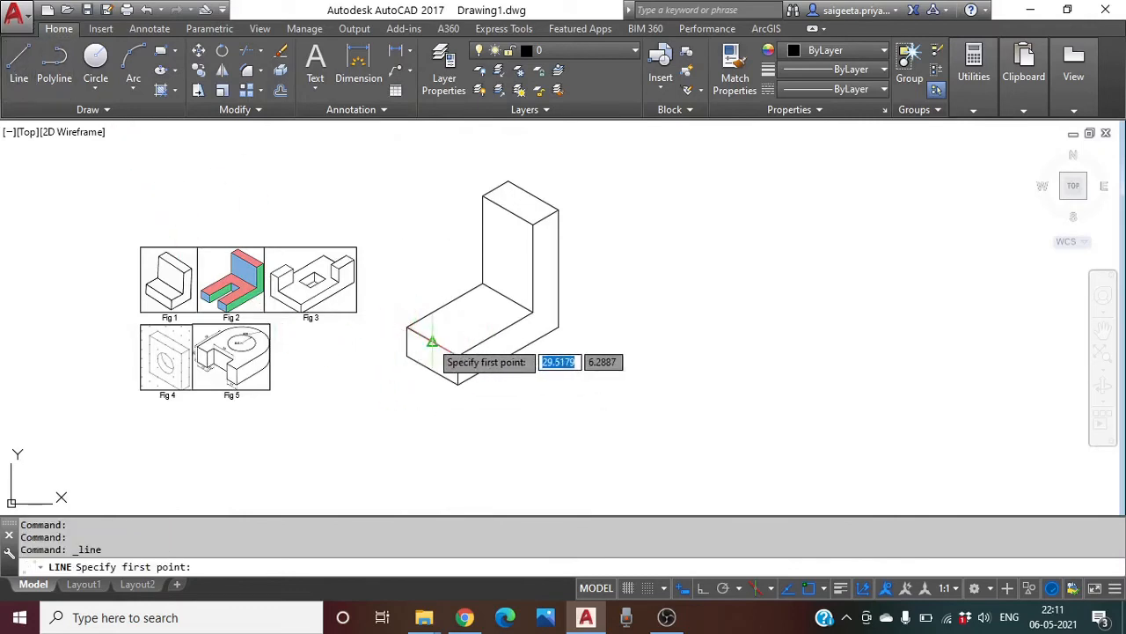
From the base's front-edge midpoint, draw the slot side 2 units back, 0.5 across, then past the front edge
scroll(431, 340, up, 4)
click(430, 343)
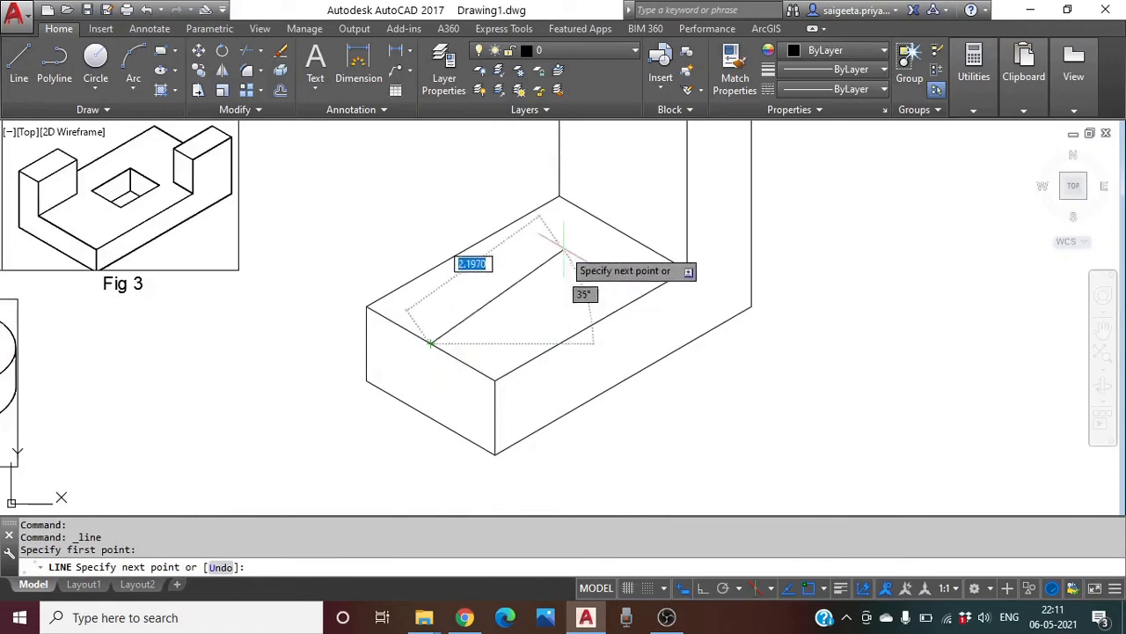
click(702, 587)
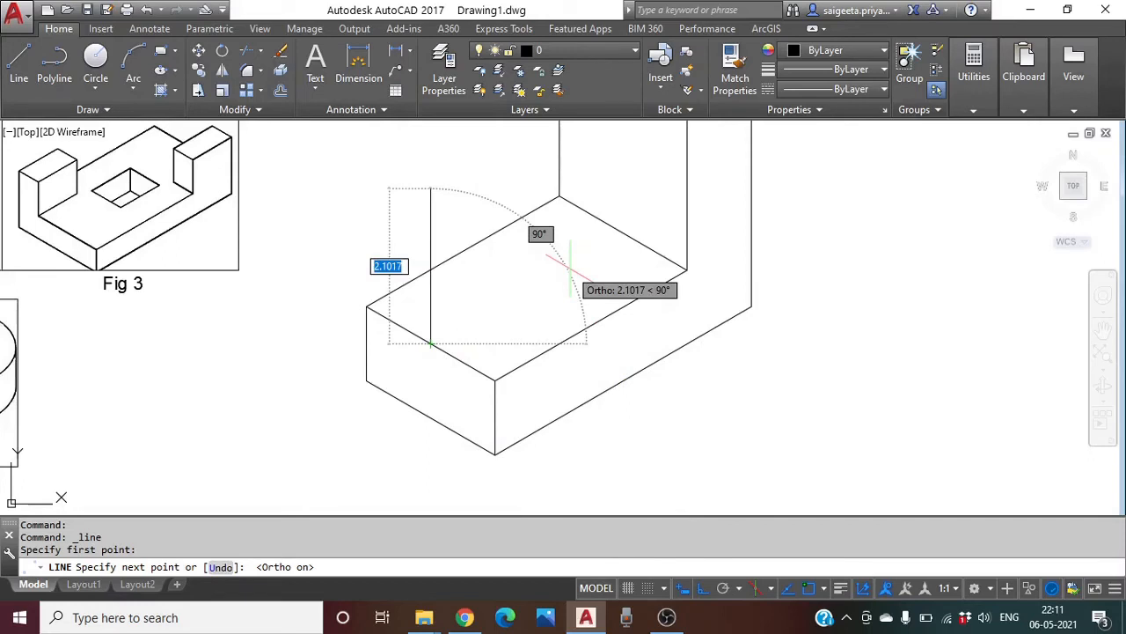
key(F5)
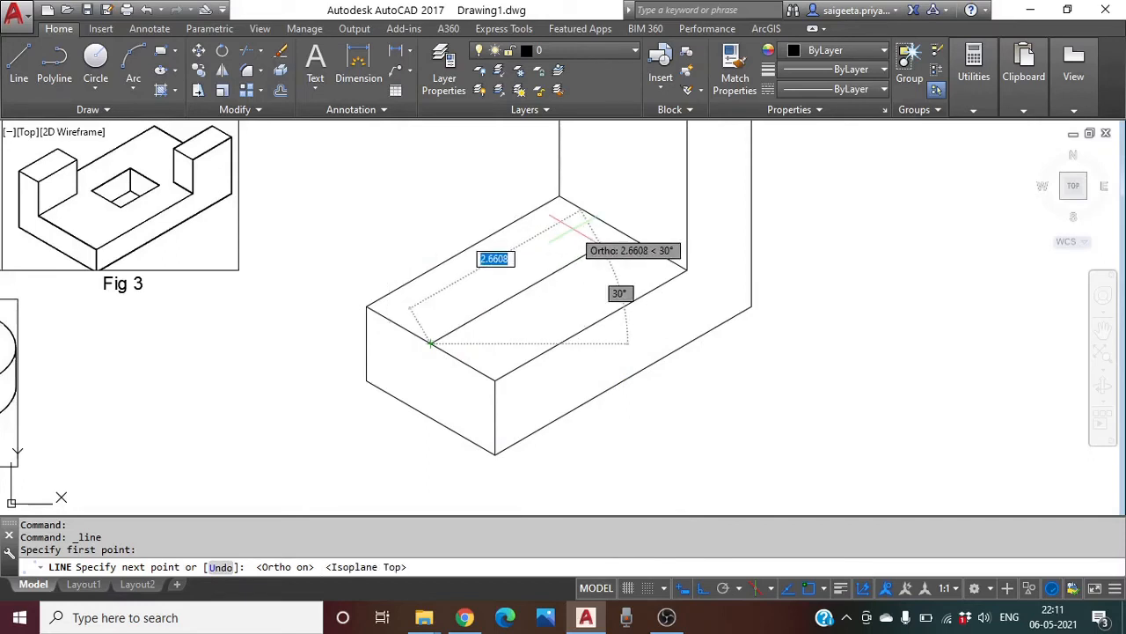
text(2)
key(Return)
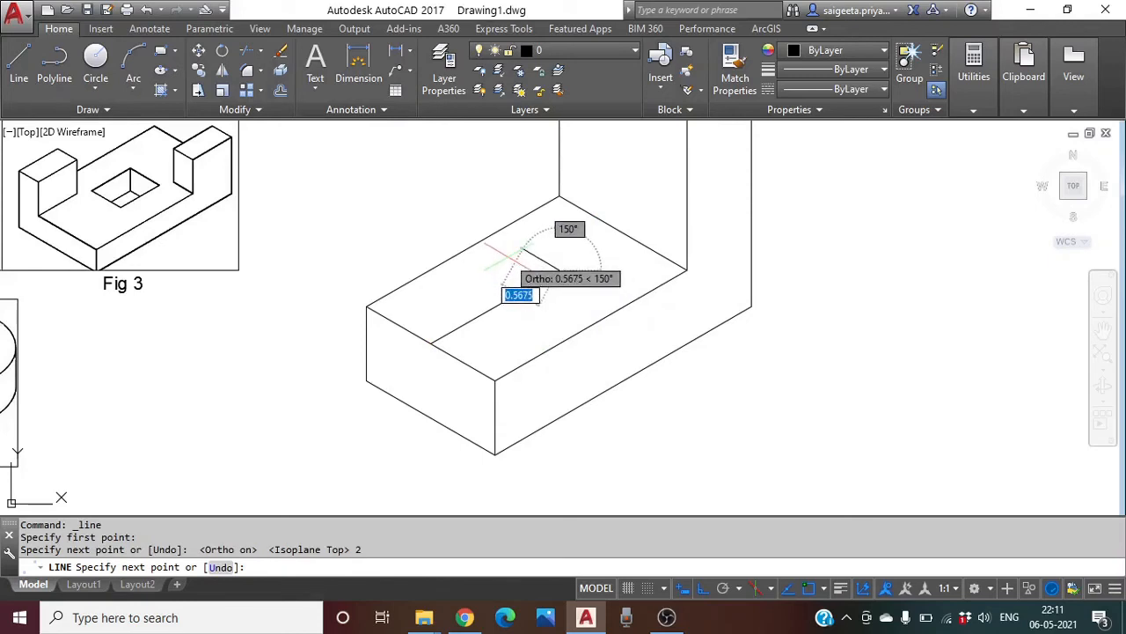
key(BackSpace)
text(.5)
key(Return)
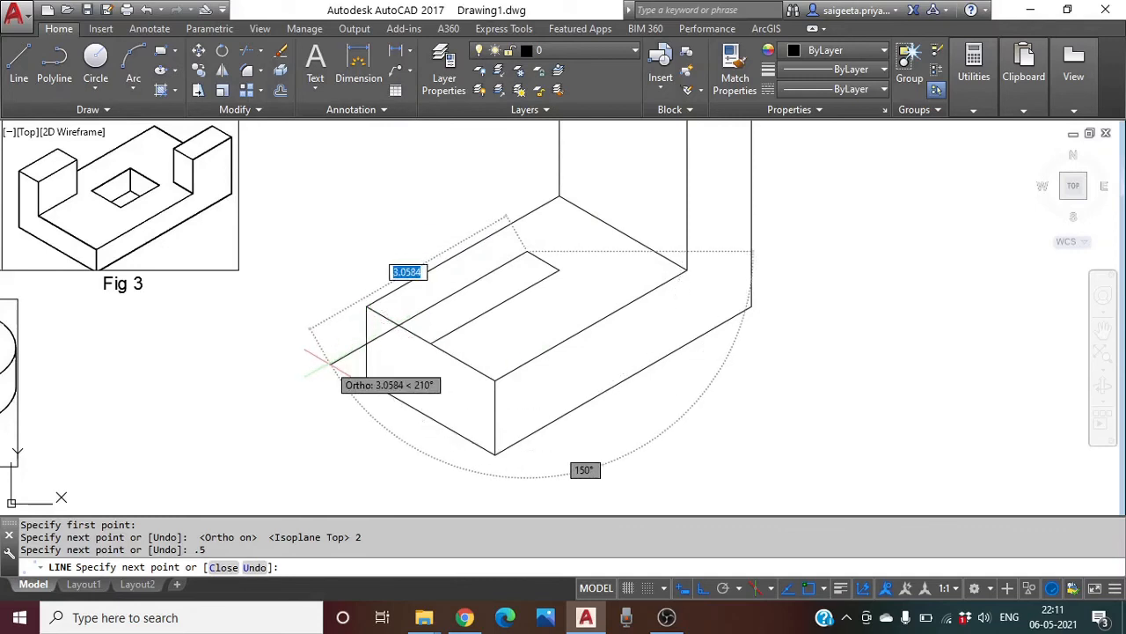
click(336, 359)
key(Return)
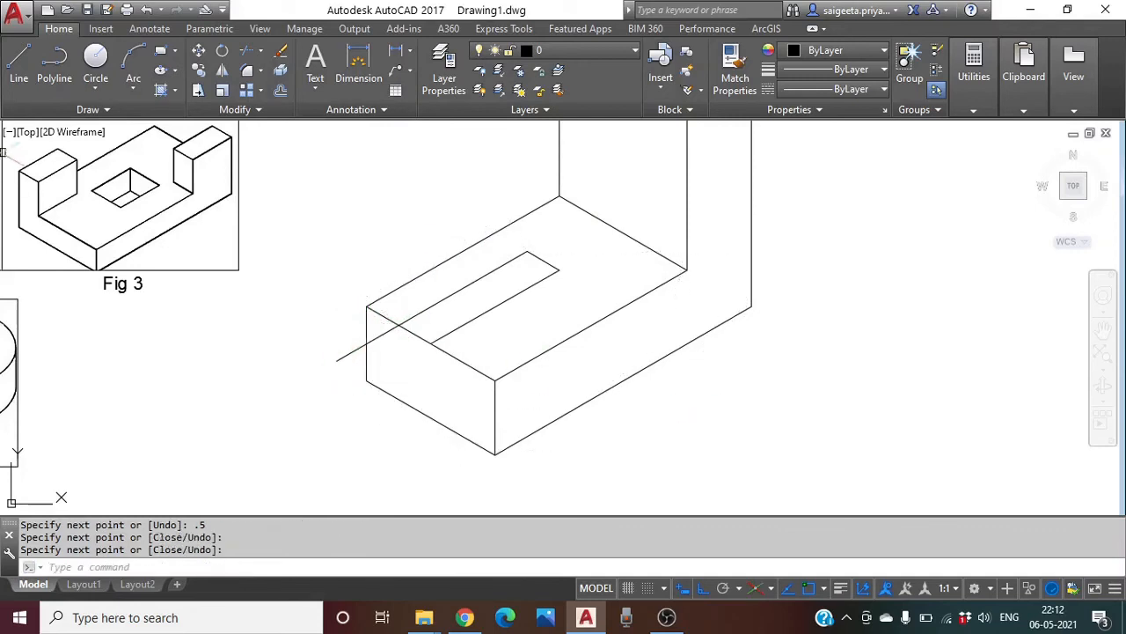
click(19, 64)
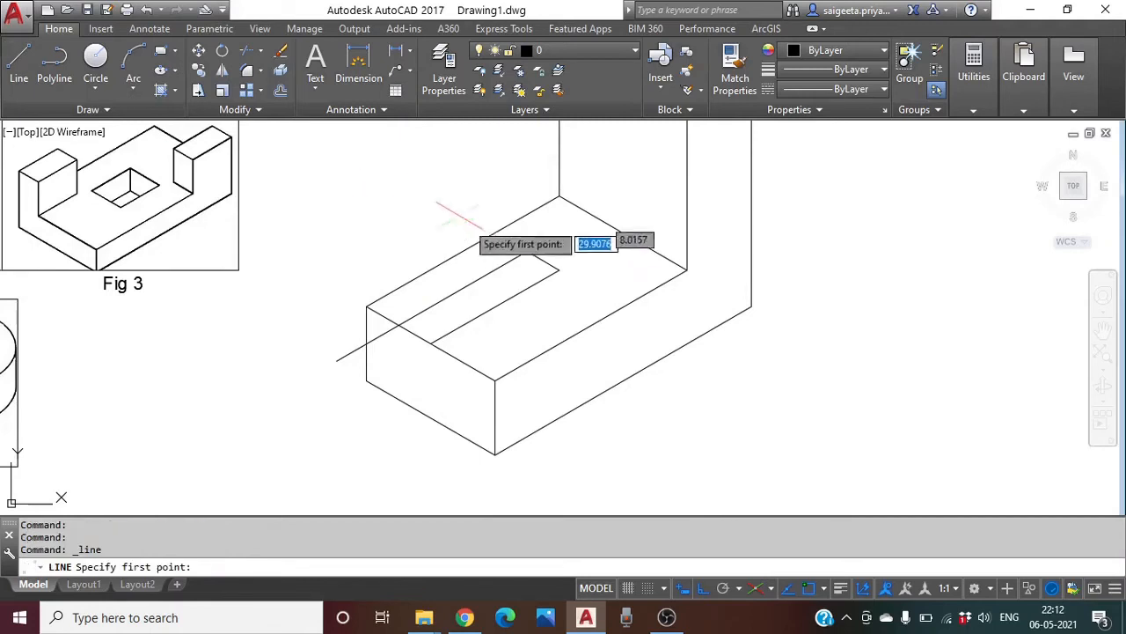
Draw the slot's second side: 0.5 across from the far corner, then forward past the front face
click(543, 262)
key(Escape)
key(Return)
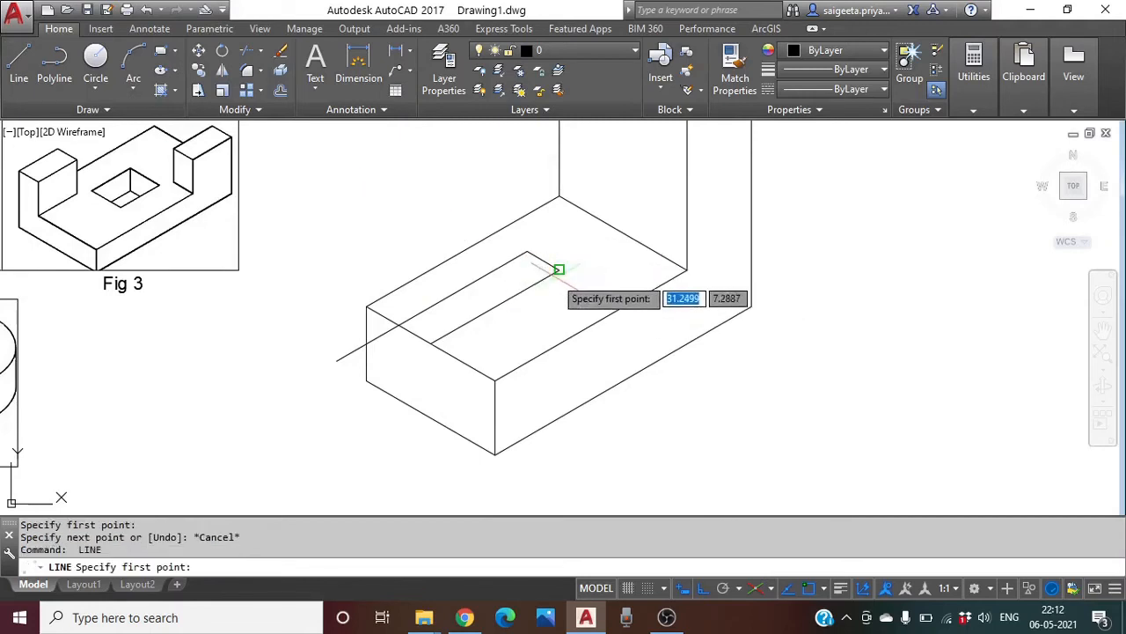
click(557, 269)
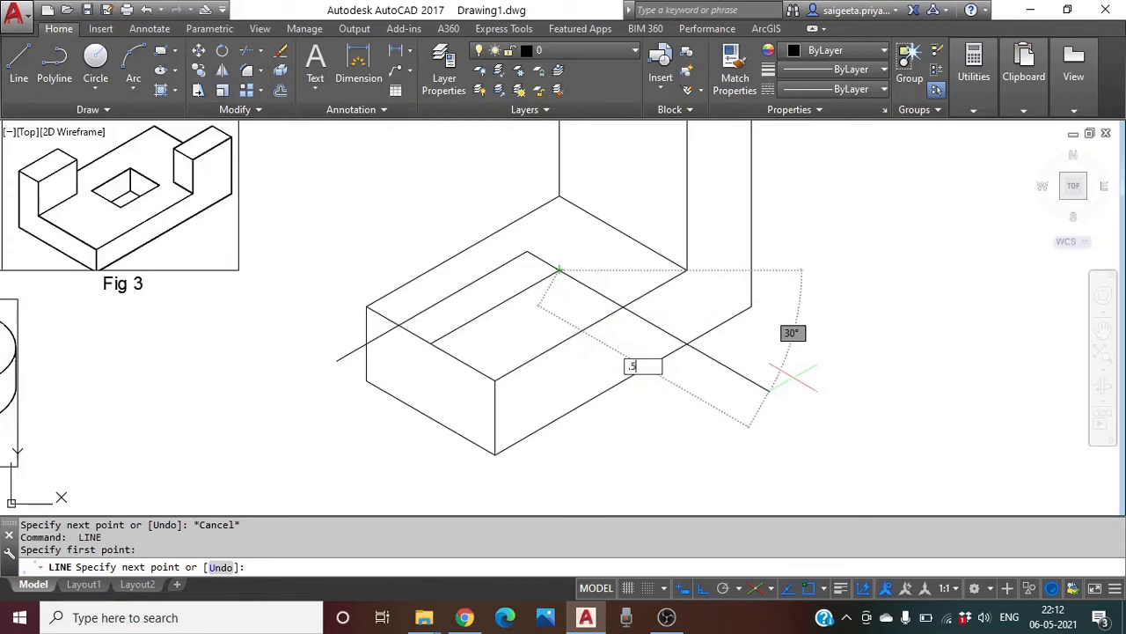
key(Return)
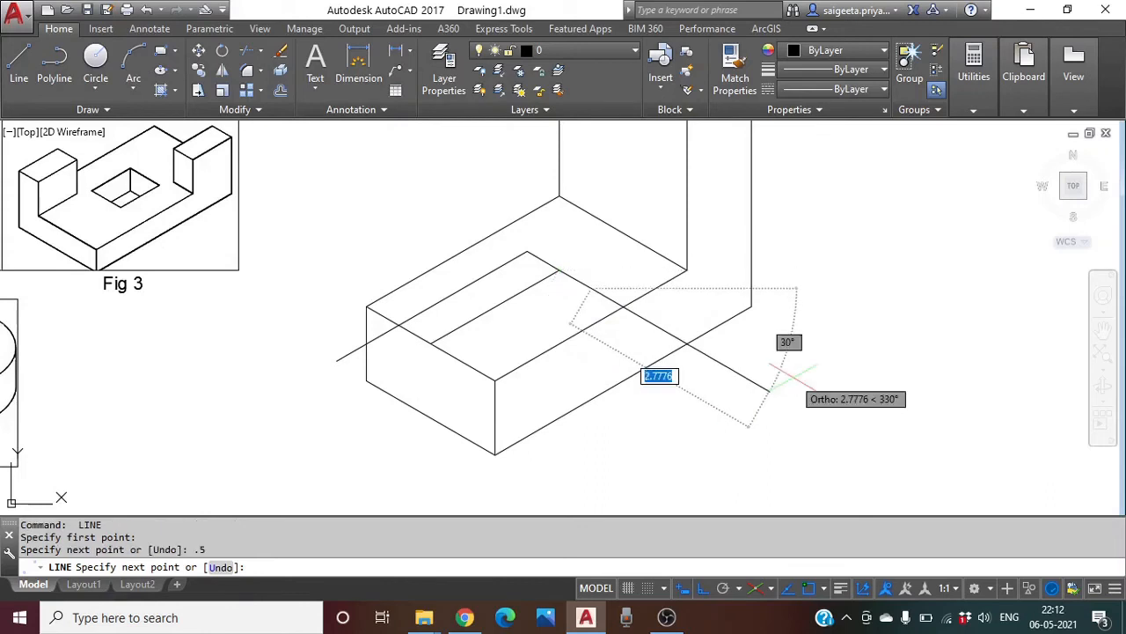
click(410, 389)
key(Return)
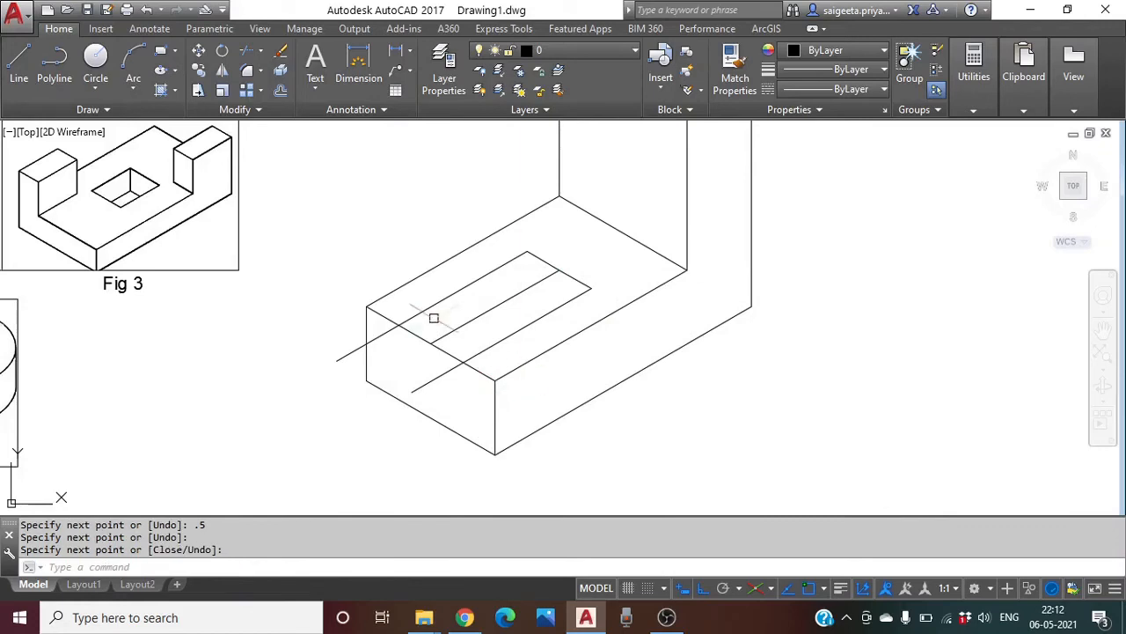
Erase the slot's middle line, trim the front-face overhang, and select the stray short line
click(469, 322)
text(E)
key(Return)
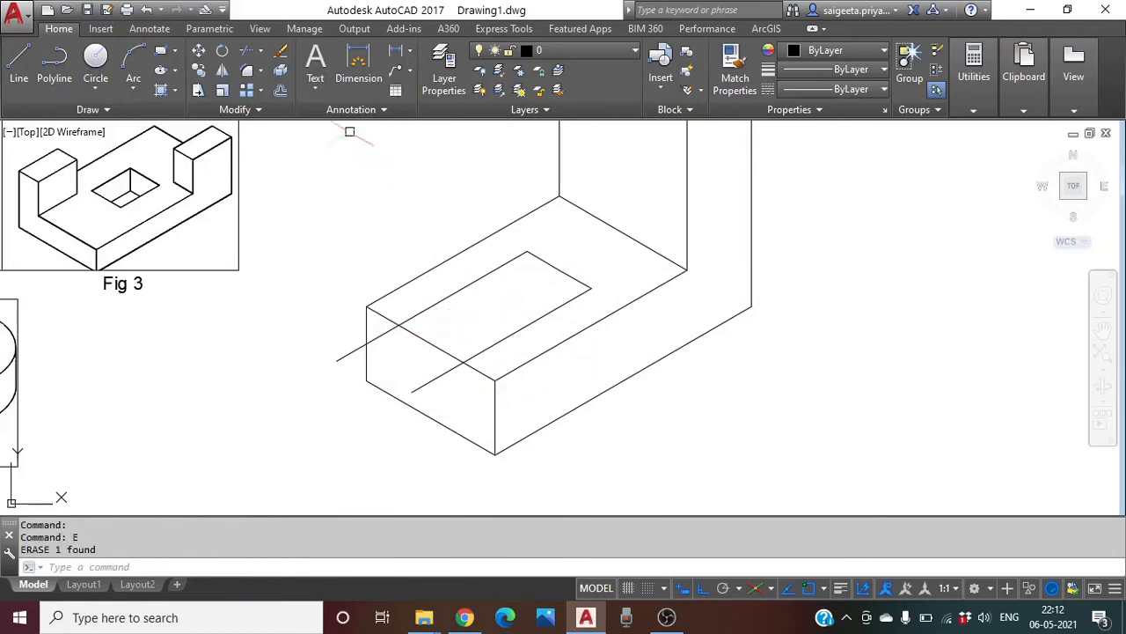
key(Return)
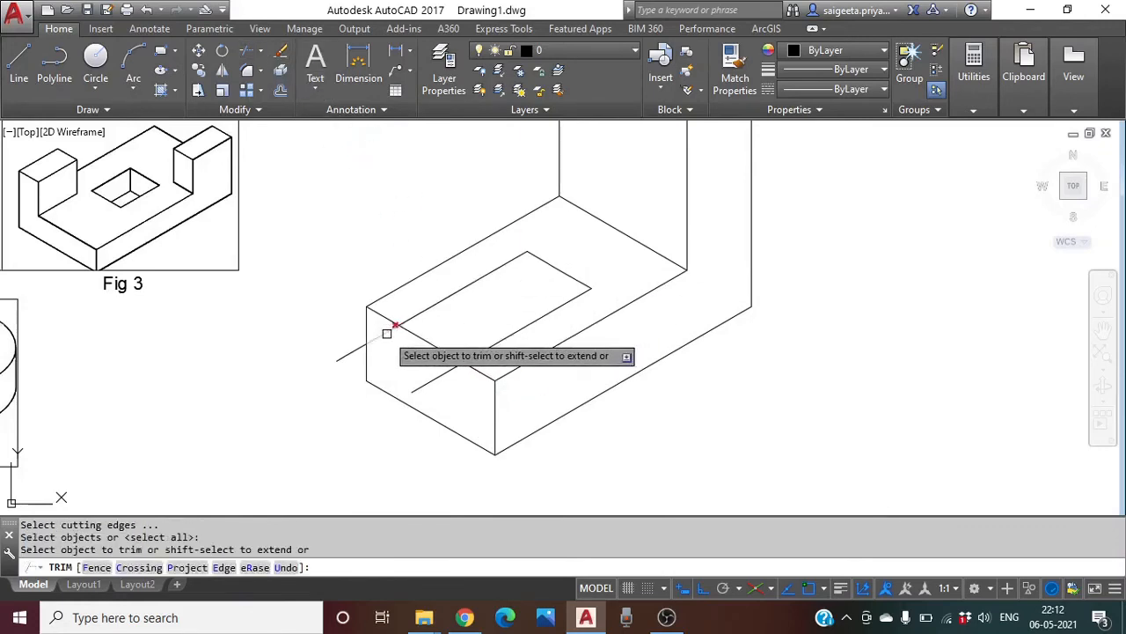
click(386, 333)
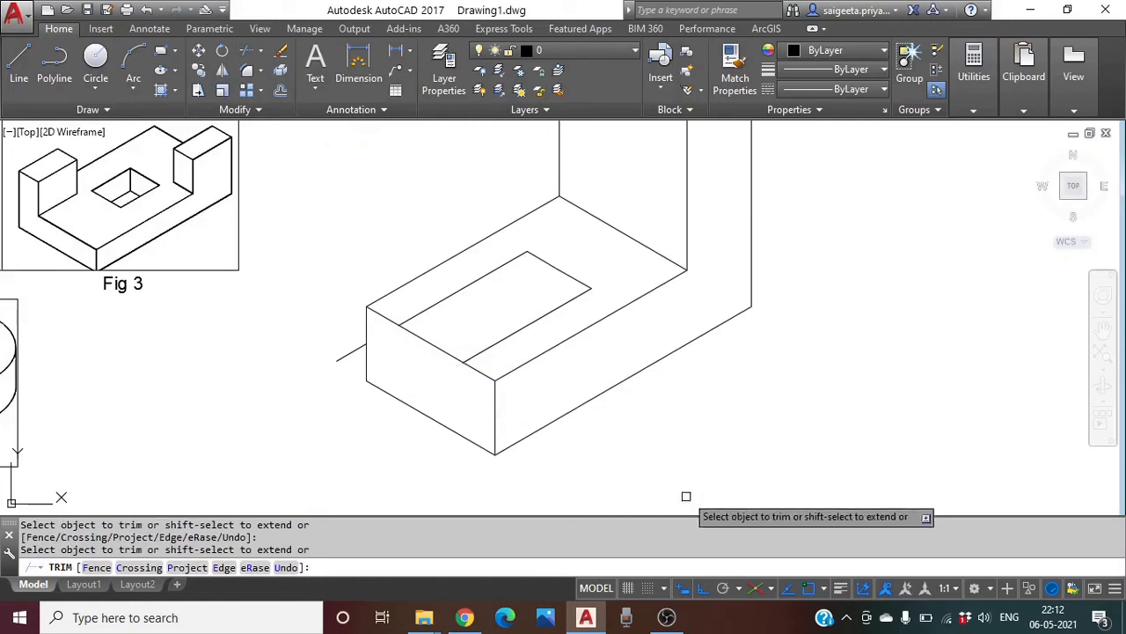
key(Escape)
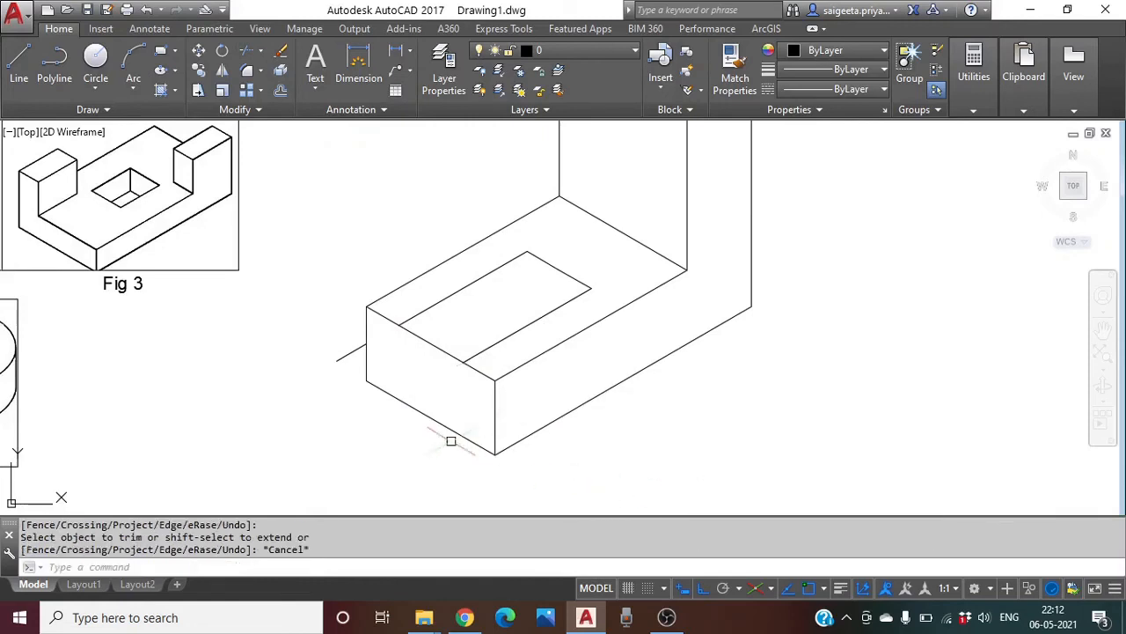
click(282, 54)
click(352, 353)
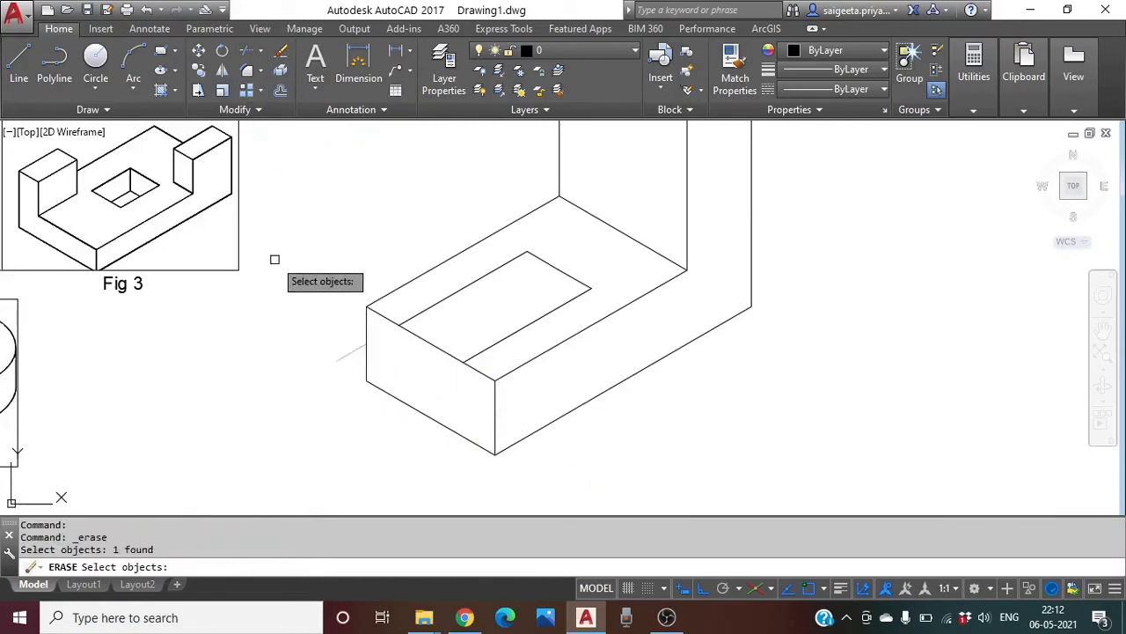
Delete the stray line and draw a vertical edge down the base's front face on the right isoplane
key(Return)
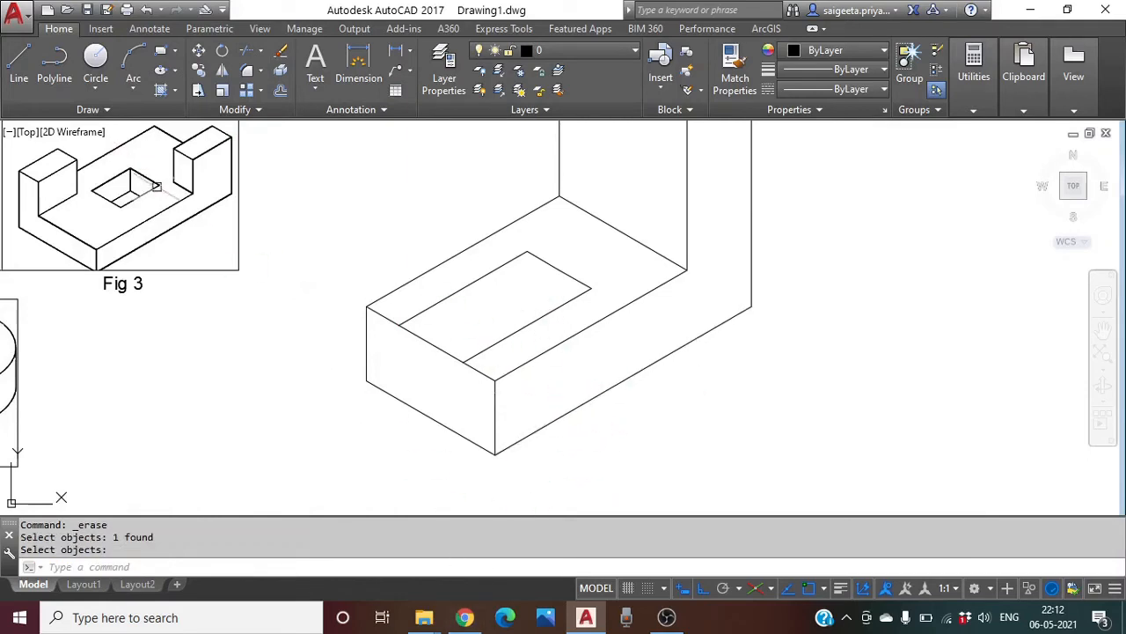
click(19, 60)
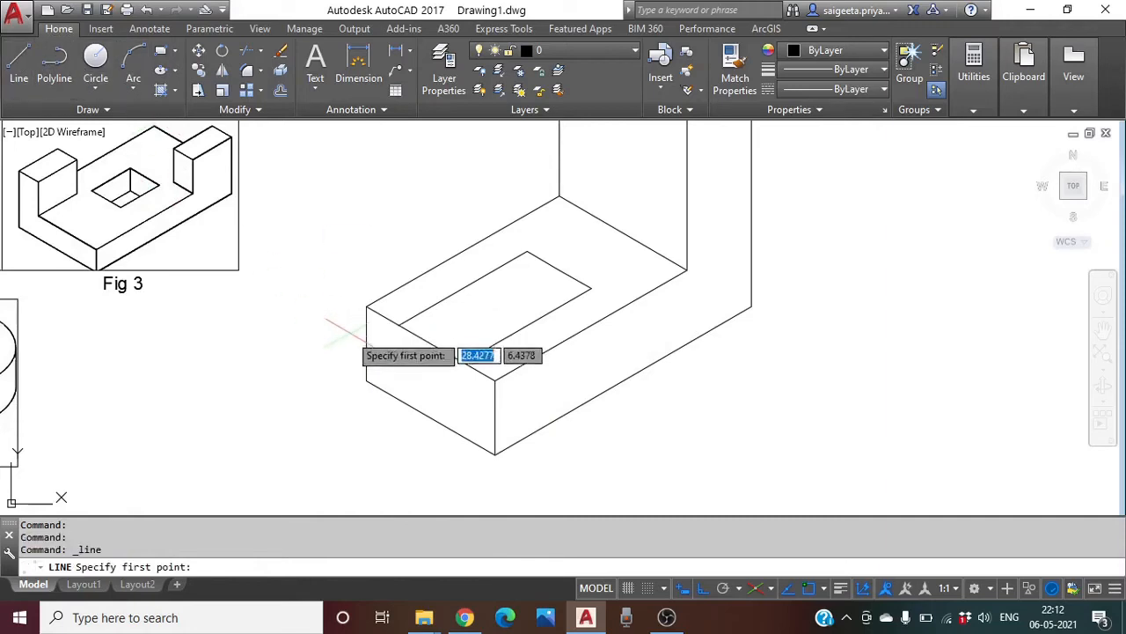
click(398, 325)
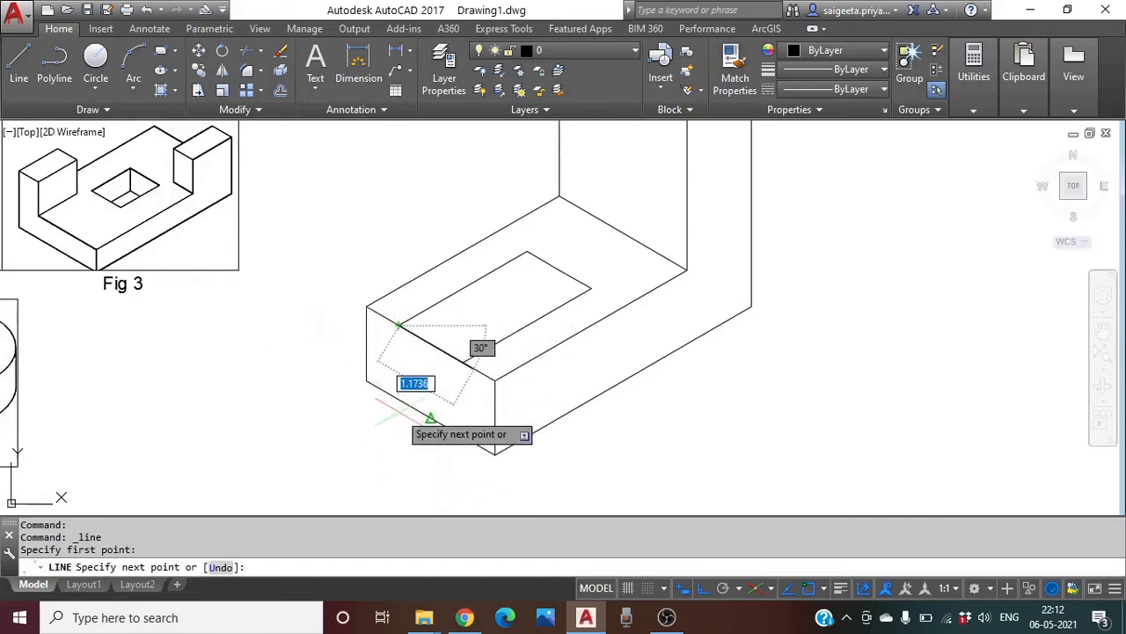
key(F5)
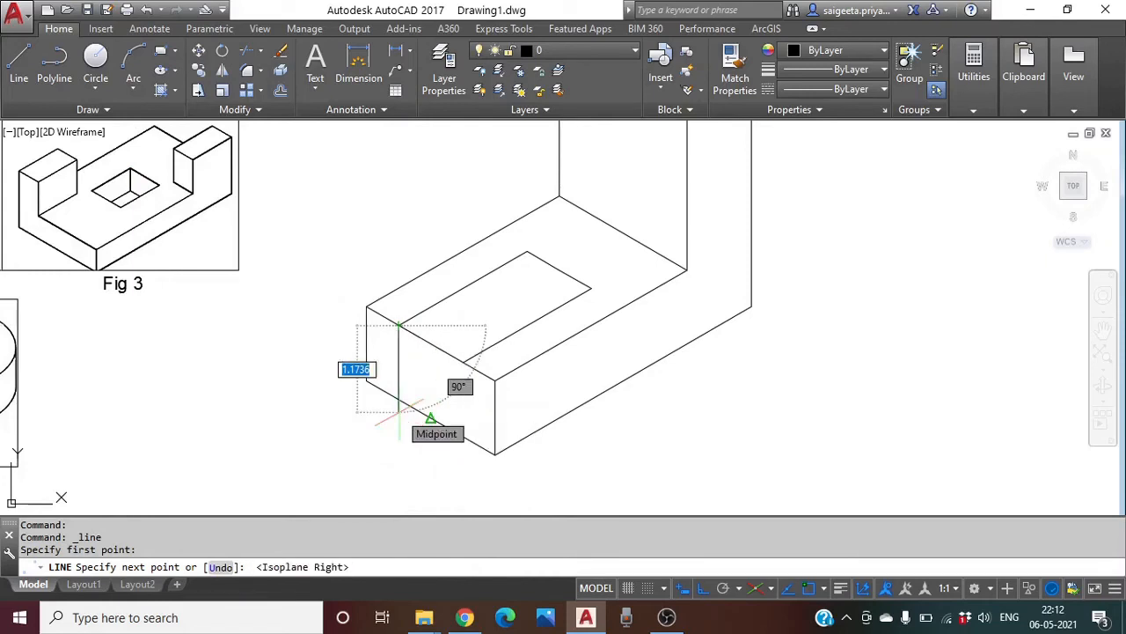
click(399, 431)
key(Return)
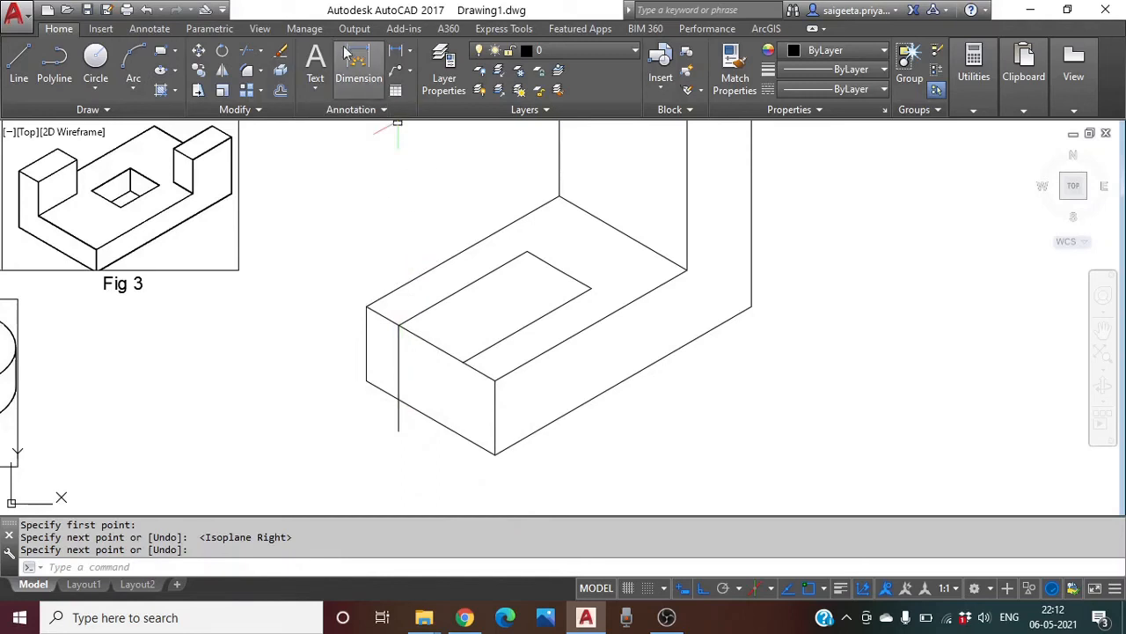
click(247, 50)
key(Return)
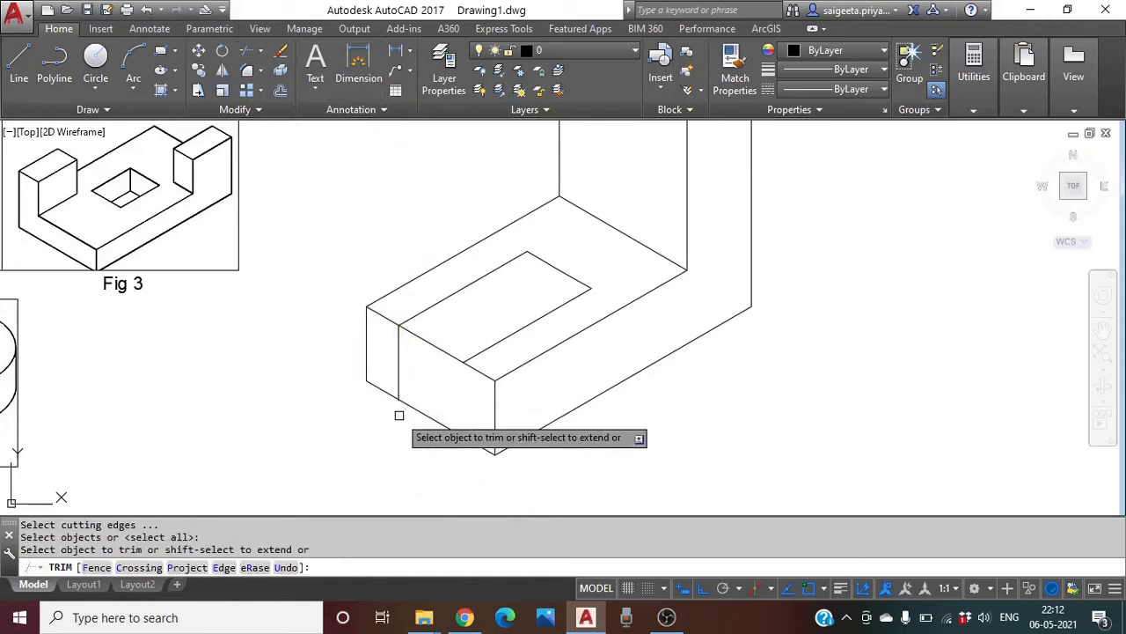
key(Escape)
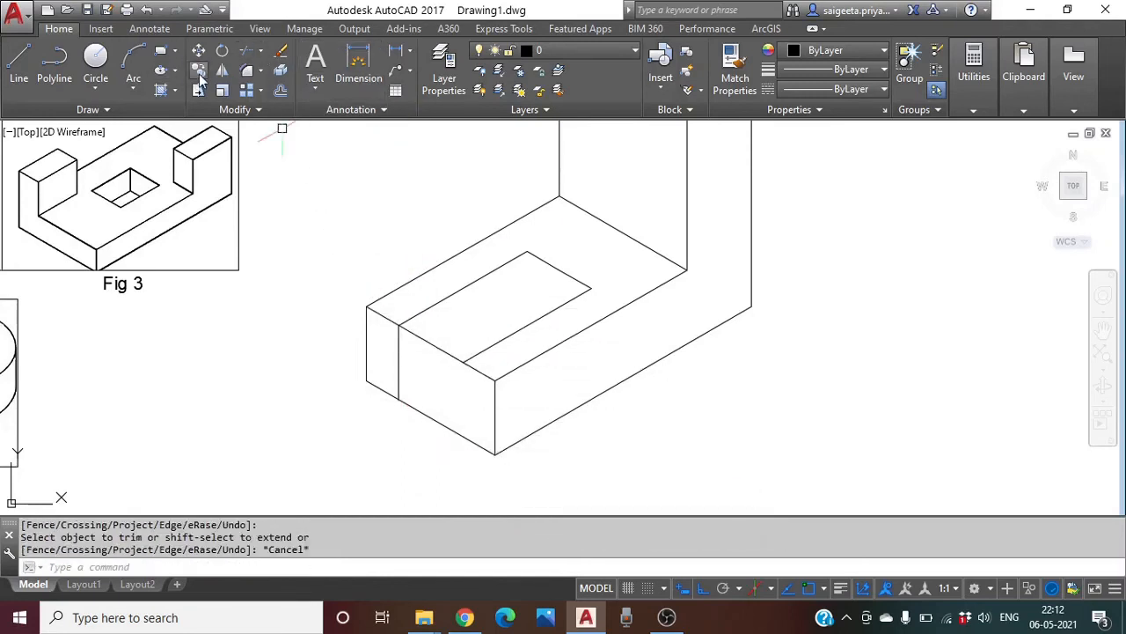
Copy the new vertical front edge to the pocket's corner
click(199, 72)
click(400, 352)
key(Return)
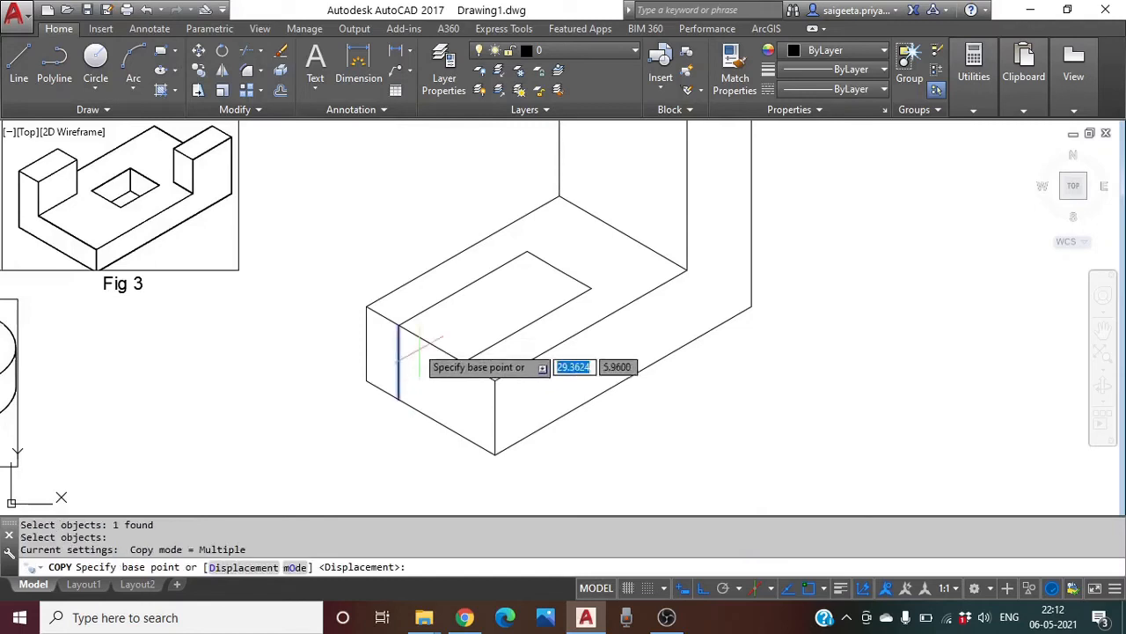
click(397, 324)
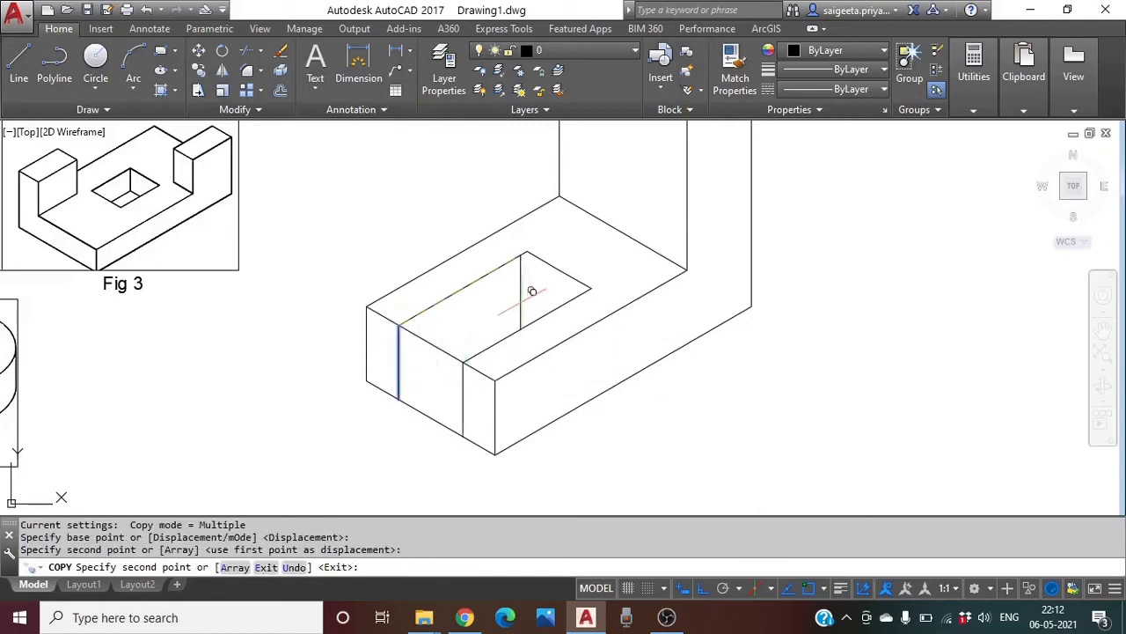
click(527, 252)
key(Return)
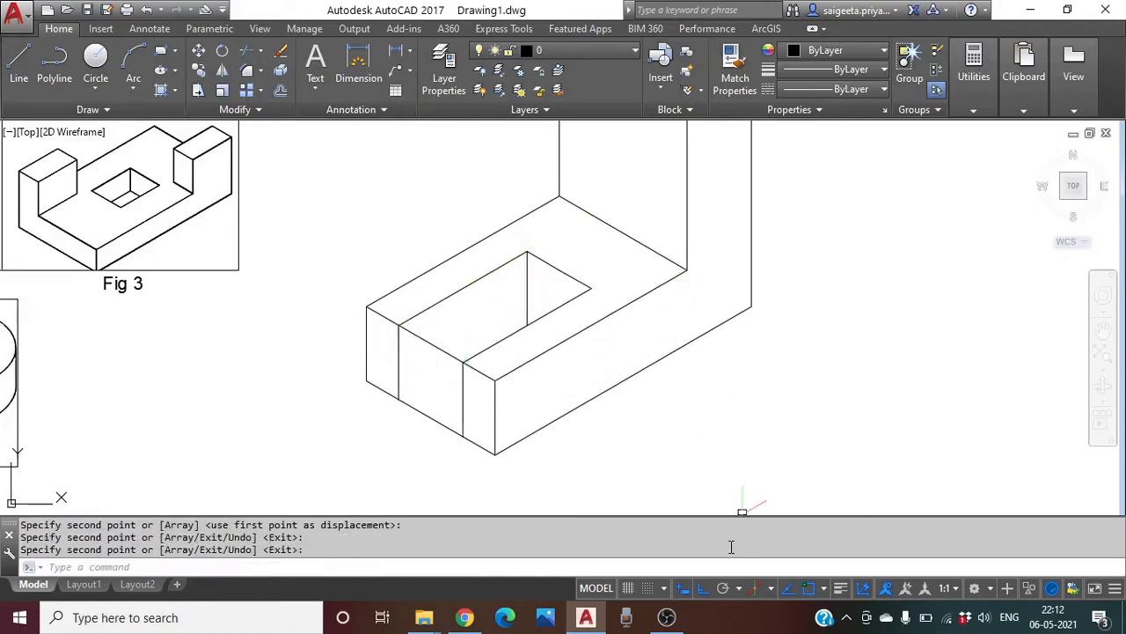
Trim away the front and bottom edges between the two verticals to open the slot
click(246, 53)
key(Return)
click(443, 348)
click(423, 418)
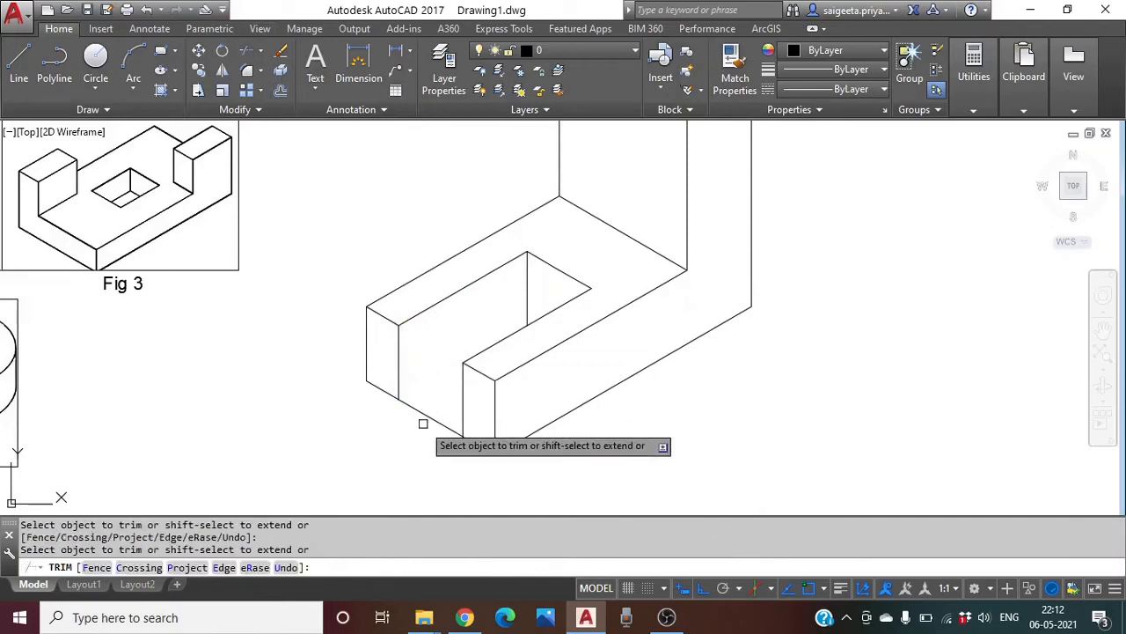
click(426, 414)
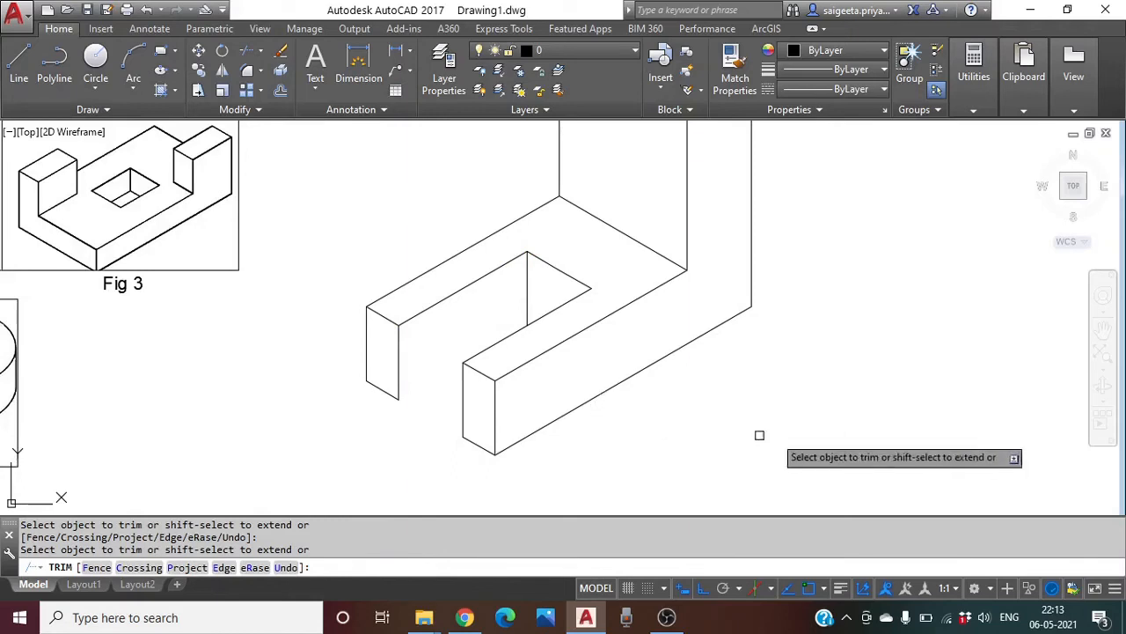
key(Escape)
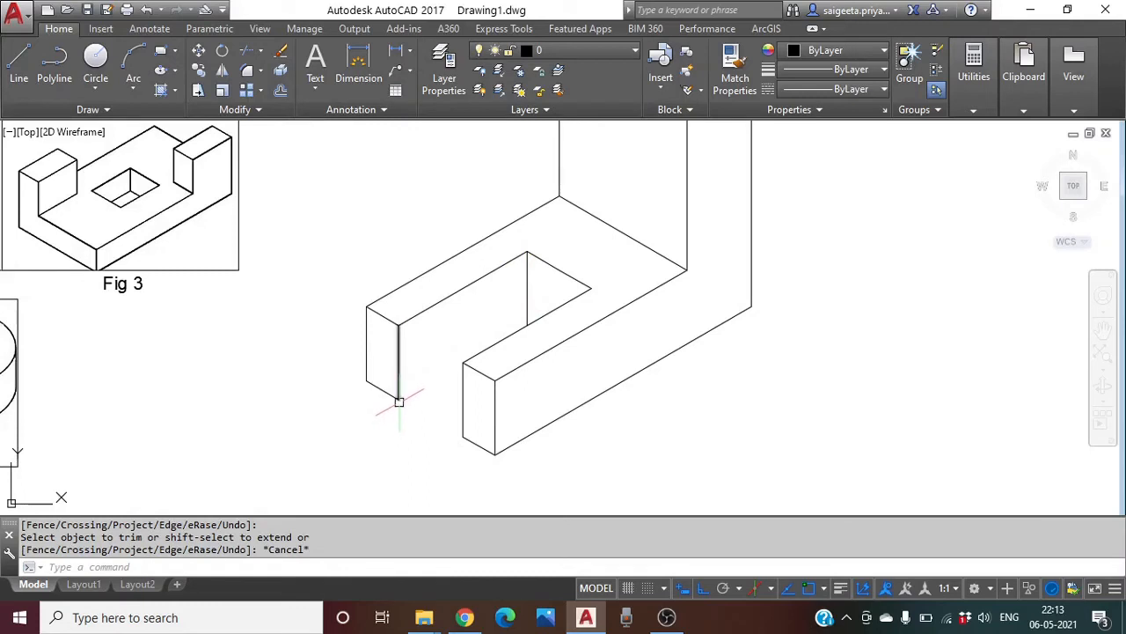
Draw a line from the left prong's corner to the slot's inner corner
click(18, 64)
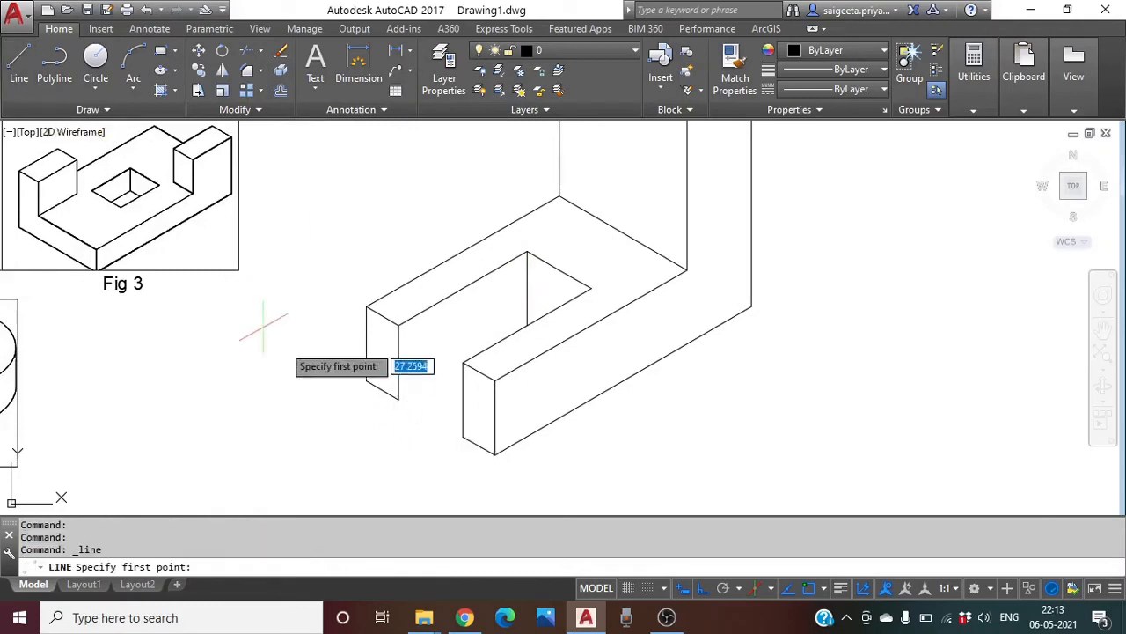
click(398, 398)
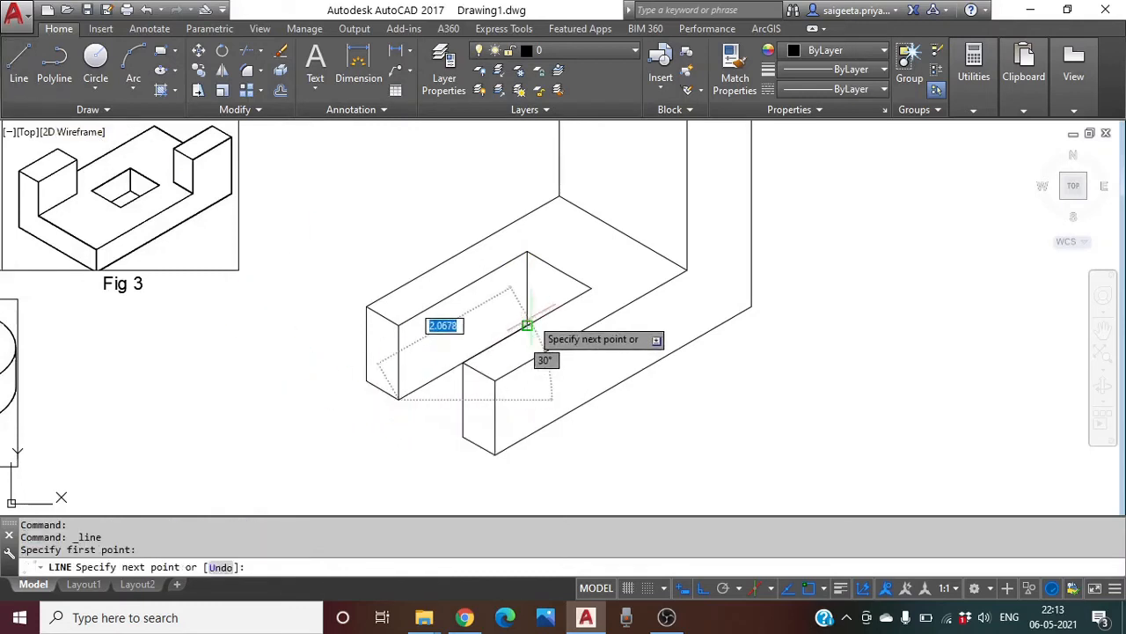
click(527, 326)
key(Return)
Zoom out and pan to show the finished L-bracket beside the Fig 4 reference picture
scroll(739, 402, down, 2)
mouse_move(740, 402)
middle_down()
mouse_move(664, 379)
mouse_move(551, 369)
middle_up()
scroll(551, 369, down, 2)
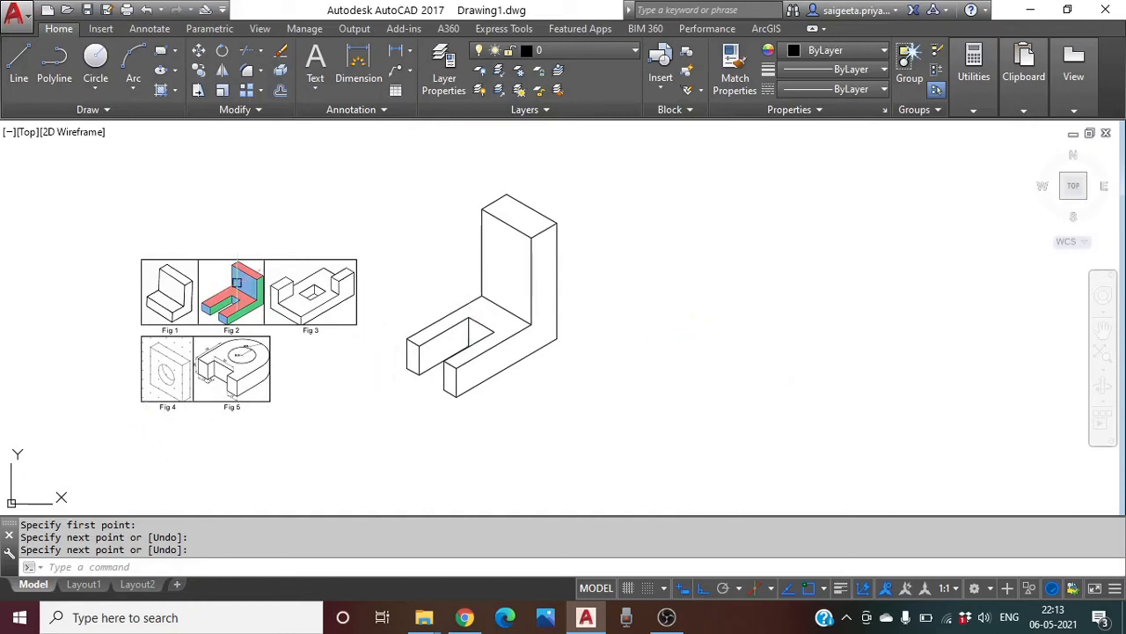
mouse_move(209, 417)
middle_down()
mouse_move(208, 362)
mouse_move(226, 351)
middle_up()
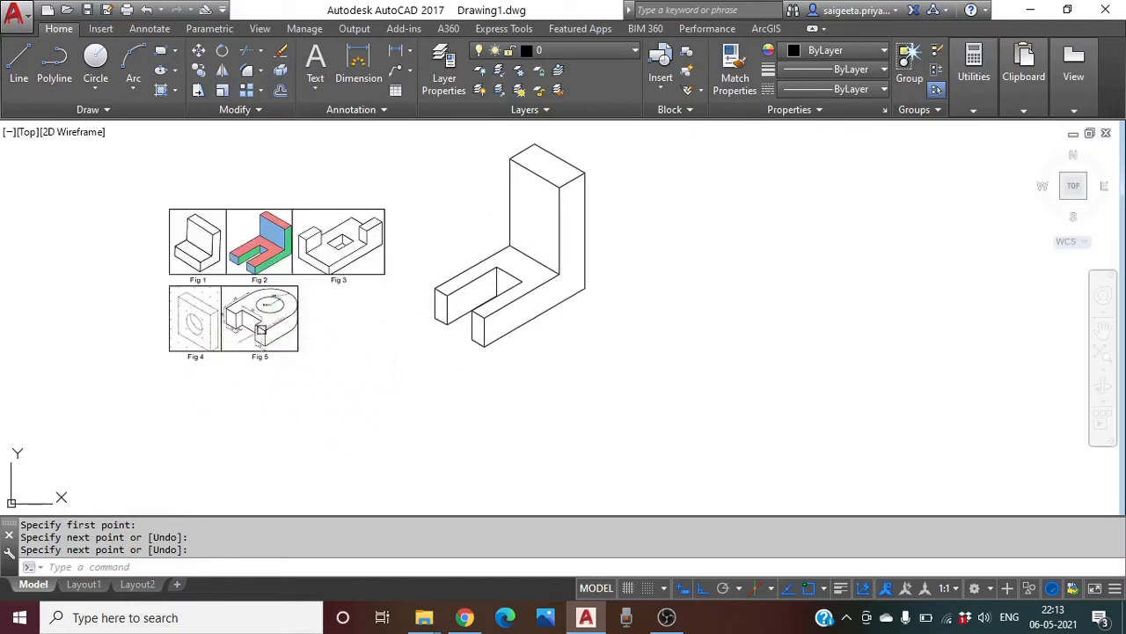
click(195, 318)
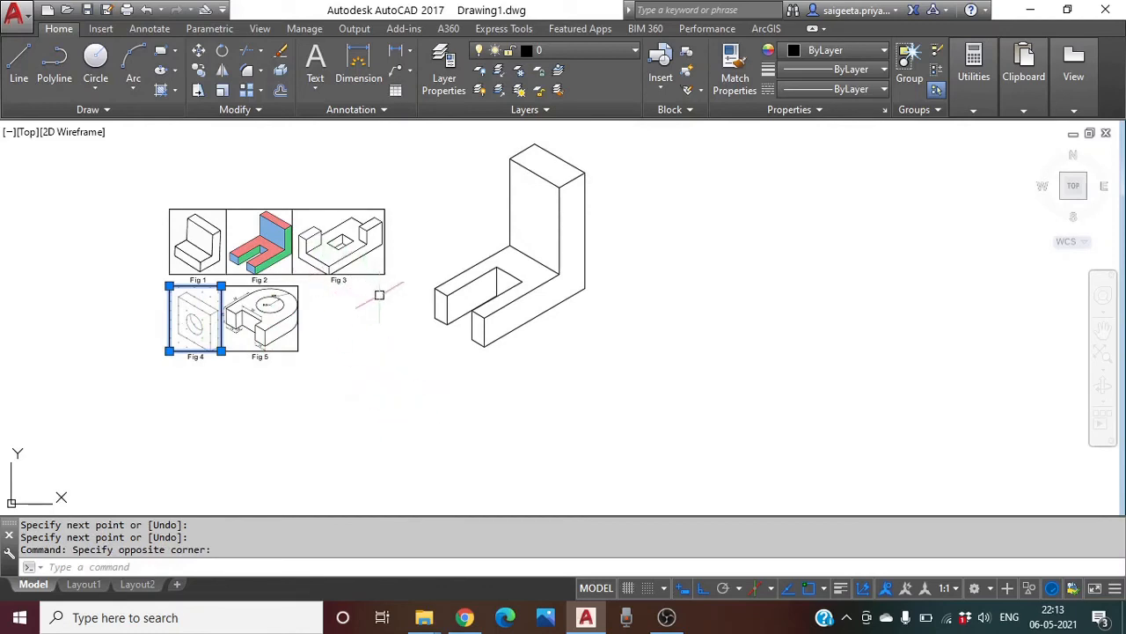
key(Escape)
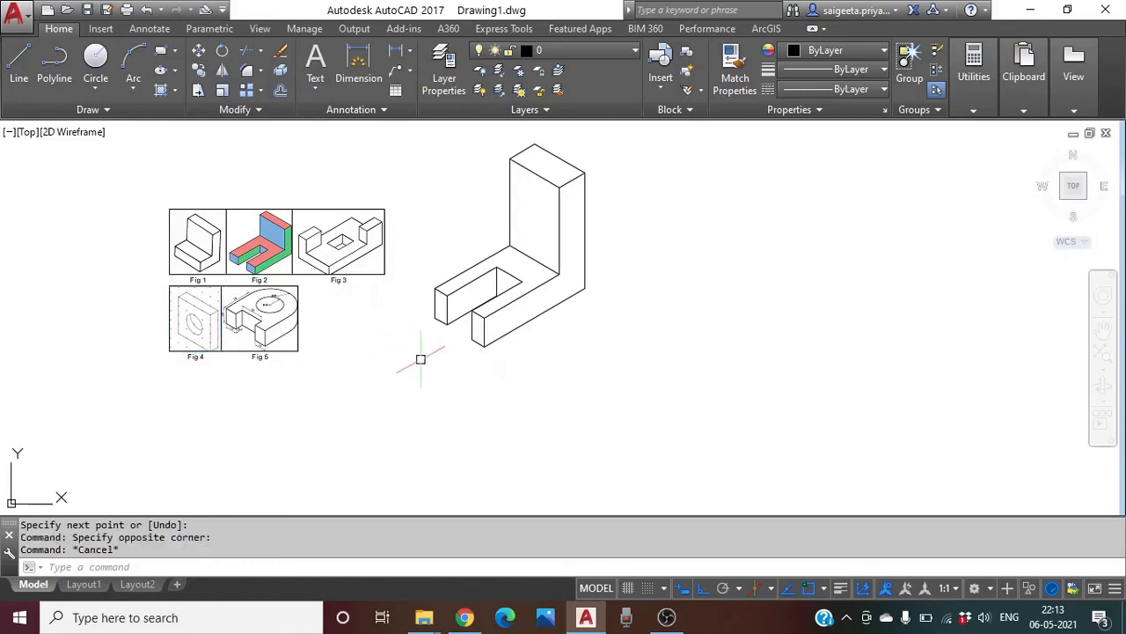
middle_drag(417, 360, 332, 382)
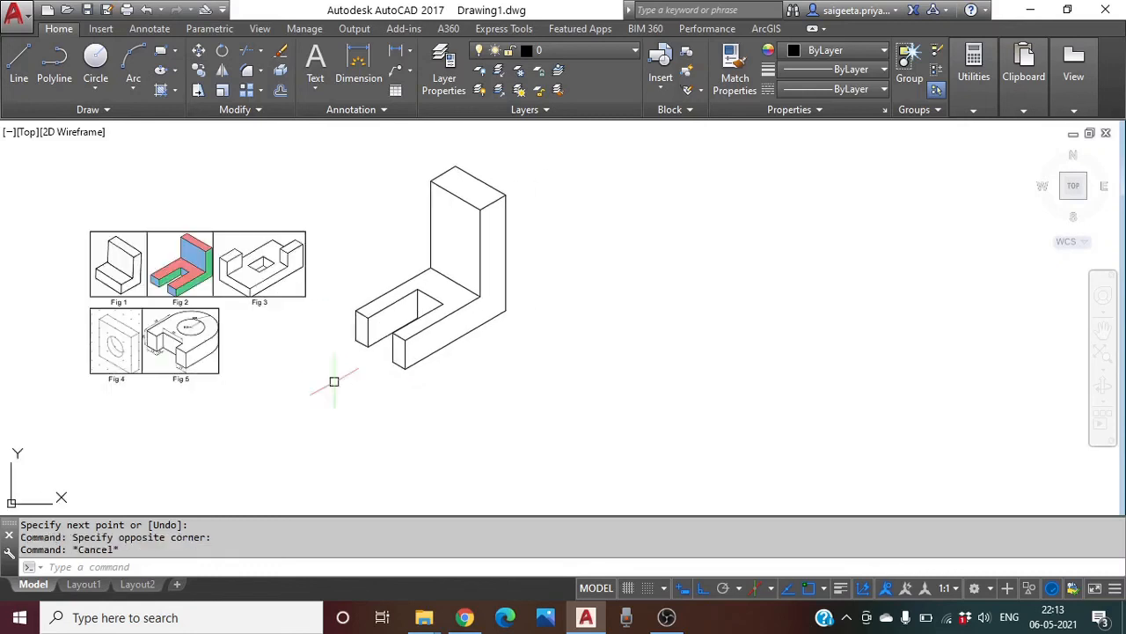
Draw the new block's closed face outline from 3-unit edges, switching isometric planes between edges
click(19, 66)
click(647, 263)
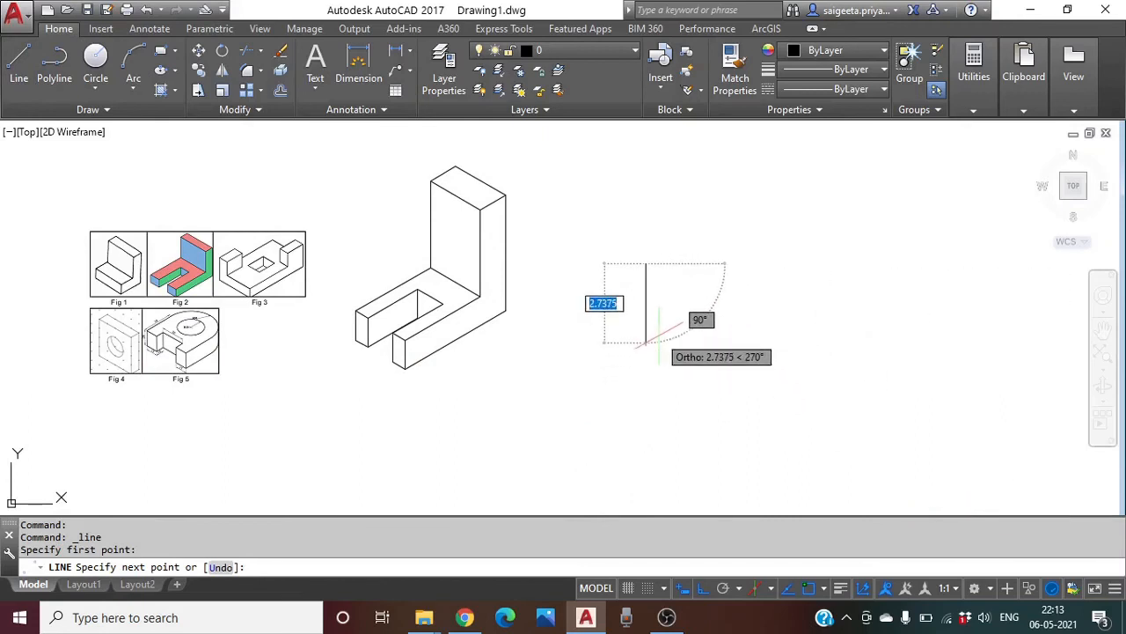
text(3)
key(Return)
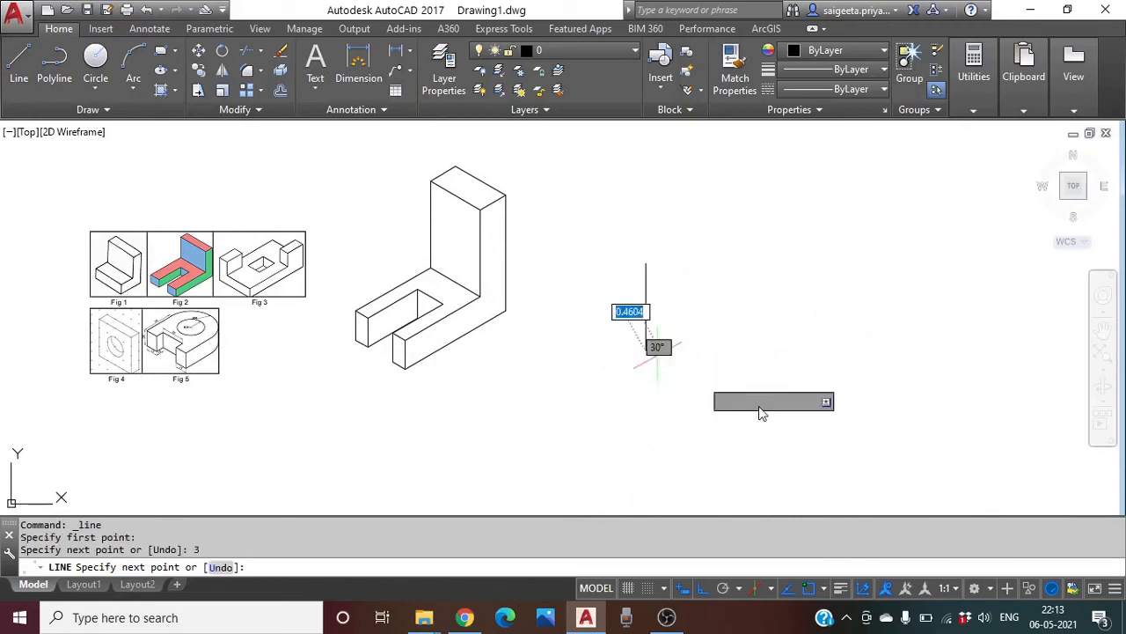
click(767, 590)
click(816, 534)
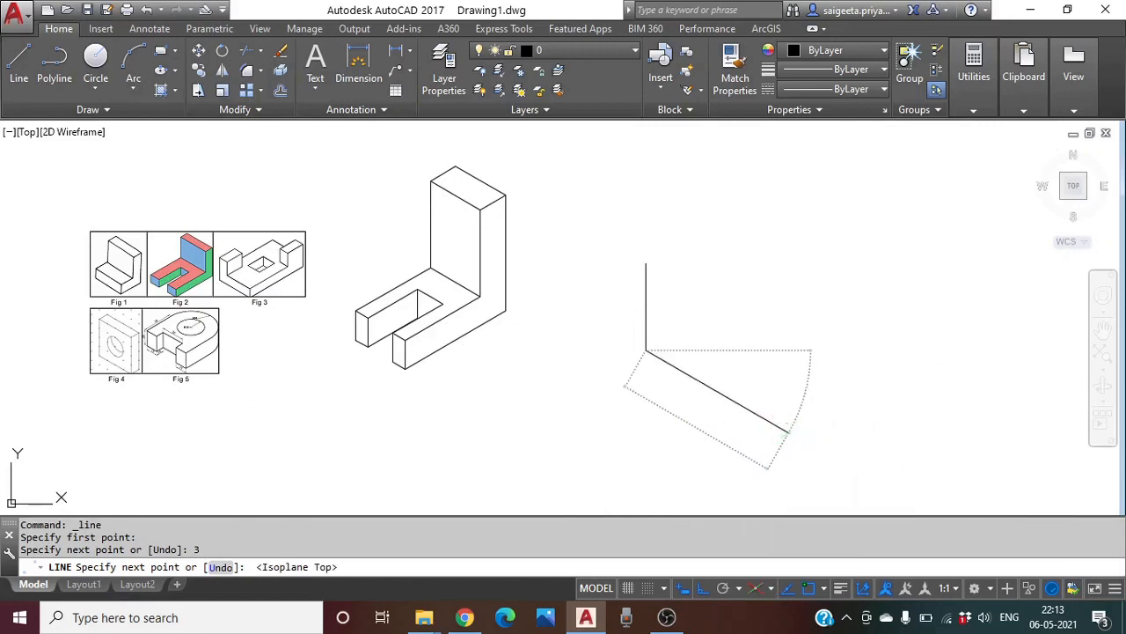
text(3)
key(Return)
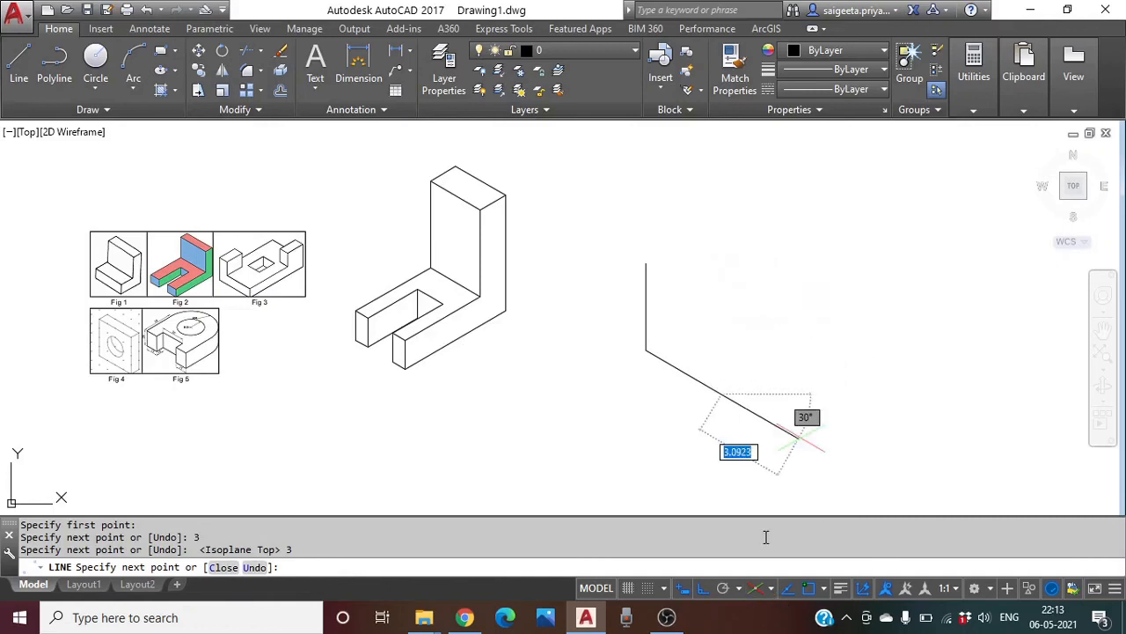
key(F5)
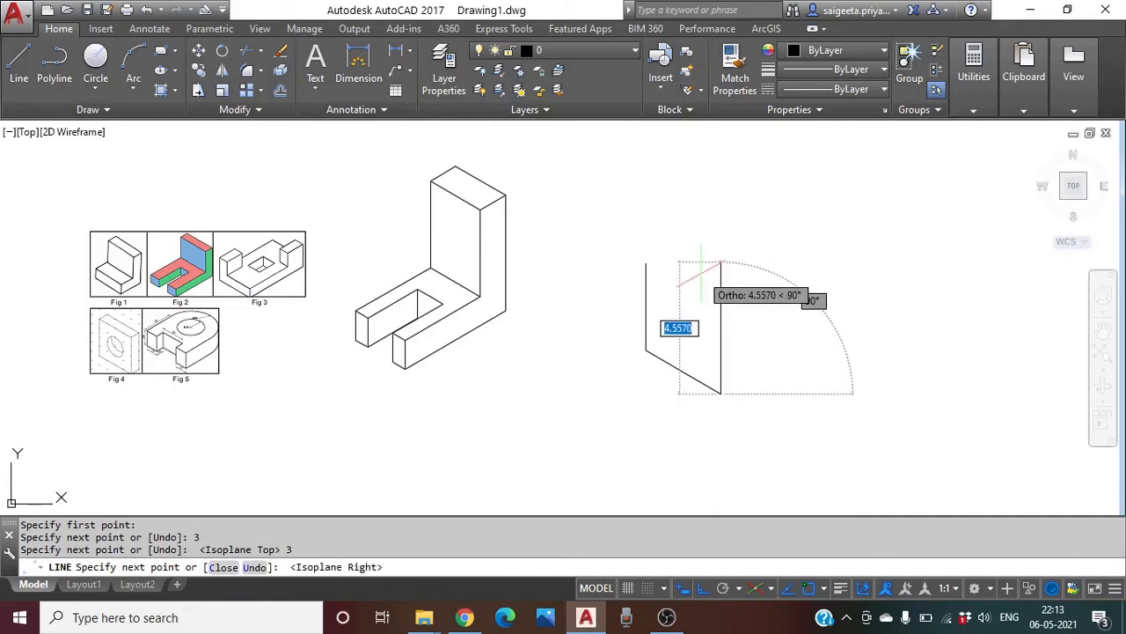
text(3)
key(Return)
click(648, 264)
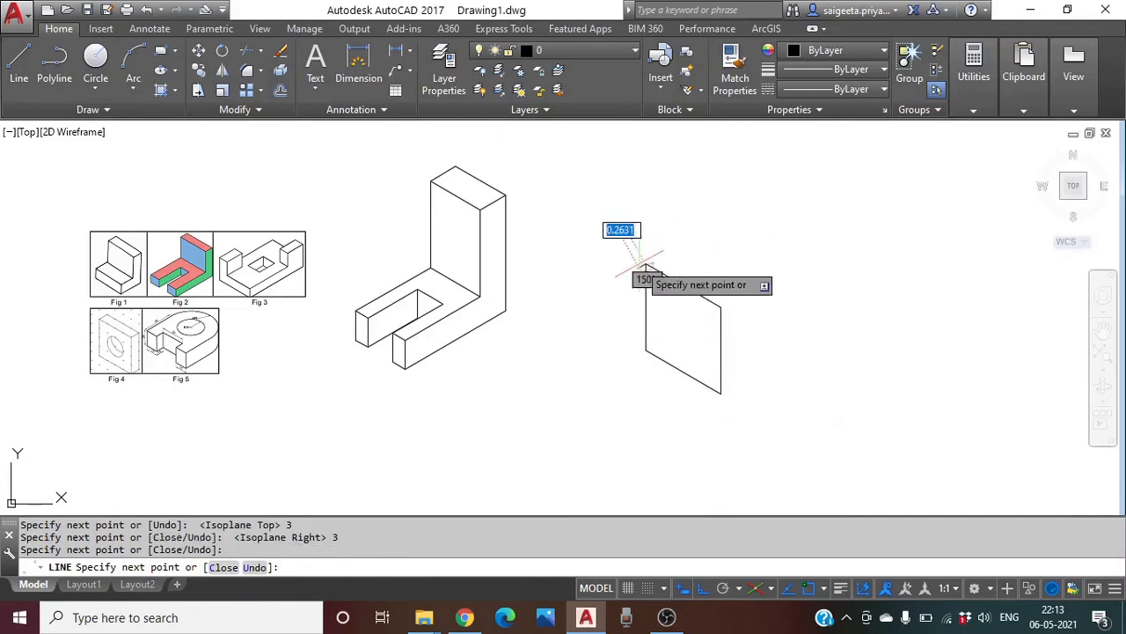
key(Return)
Draw a 1-unit depth line from the face's top-left corner and copy it to another face corner
click(18, 66)
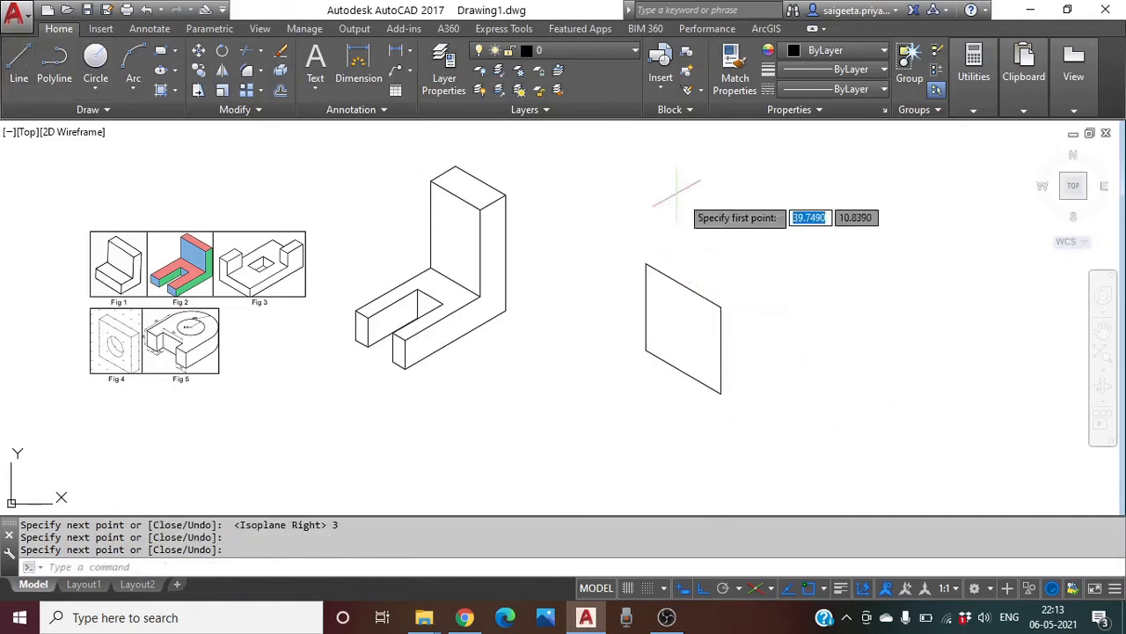
click(647, 264)
text(1)
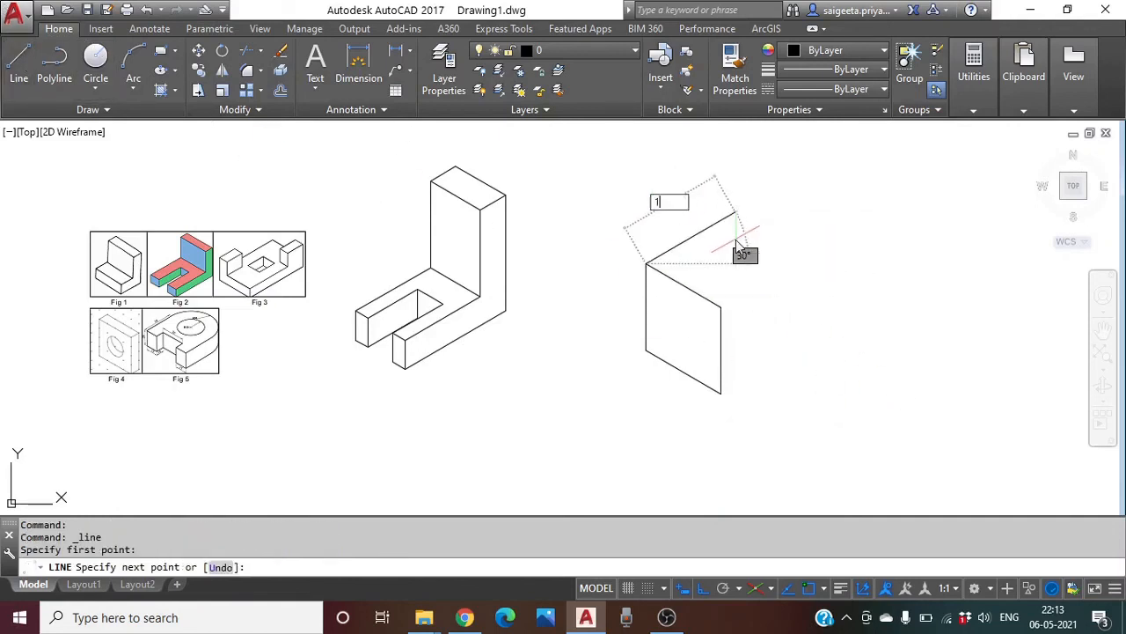
key(Return)
key(Return)
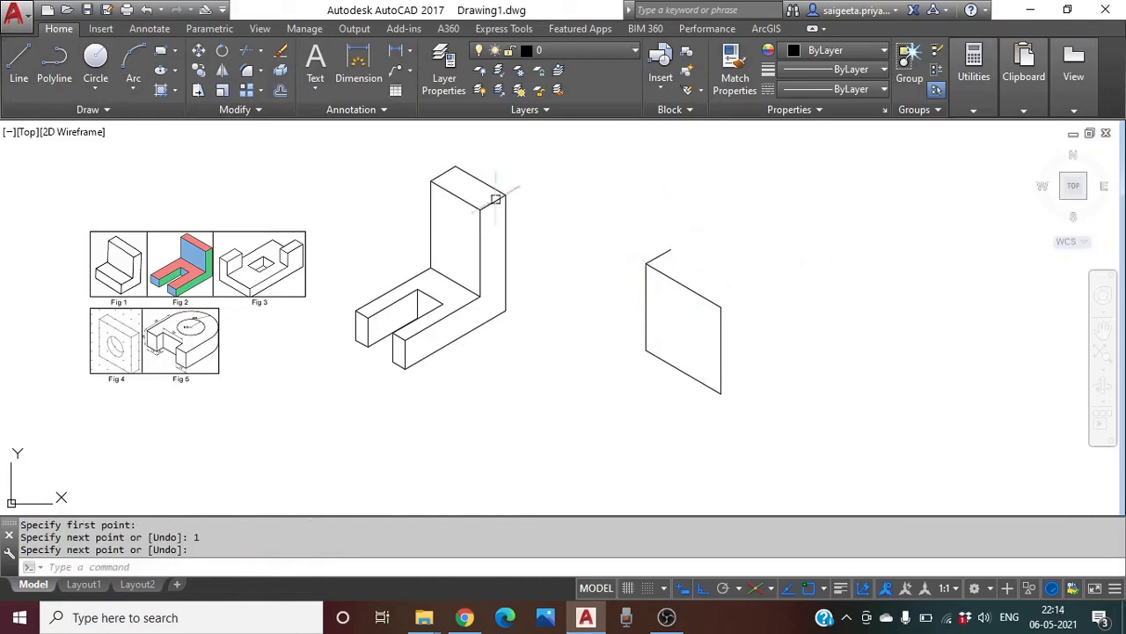
click(200, 70)
click(658, 257)
key(Return)
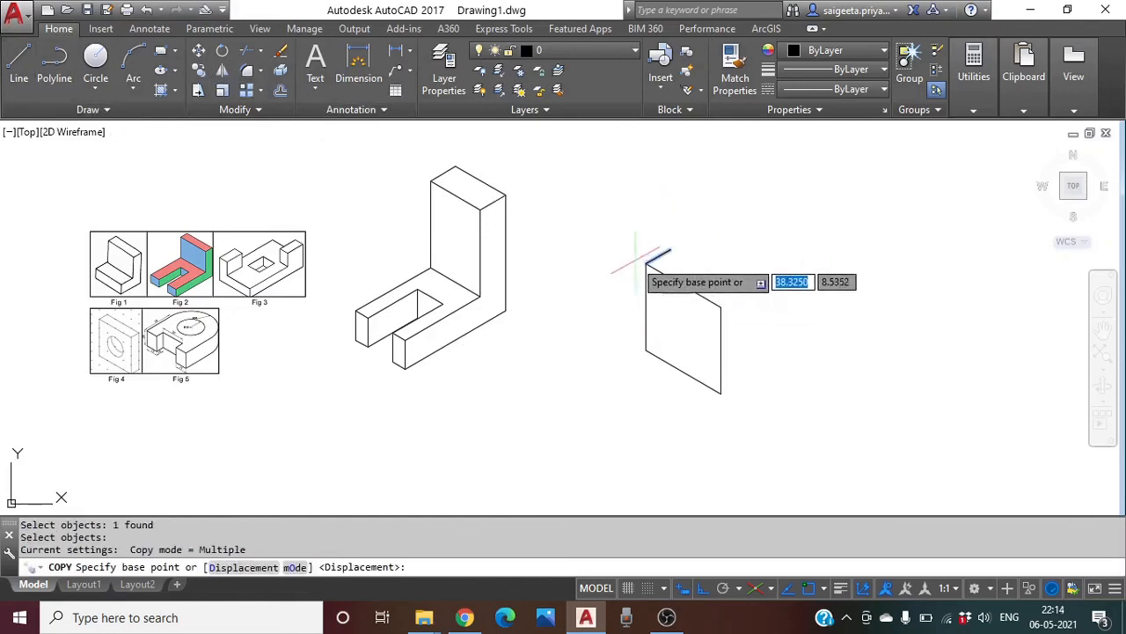
click(647, 262)
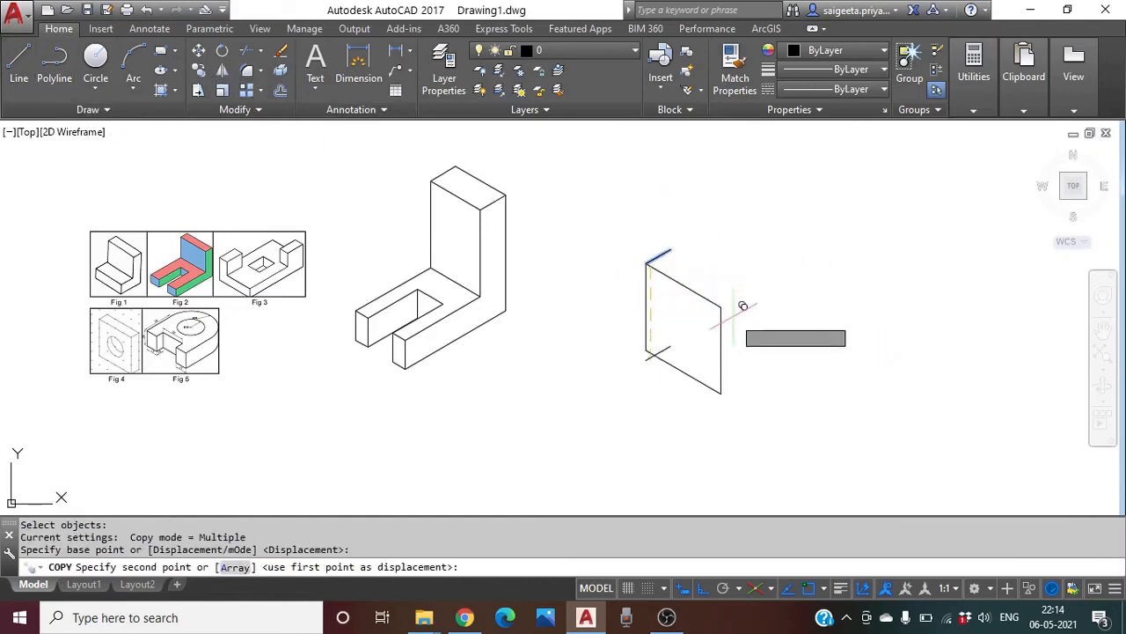
click(722, 392)
key(Escape)
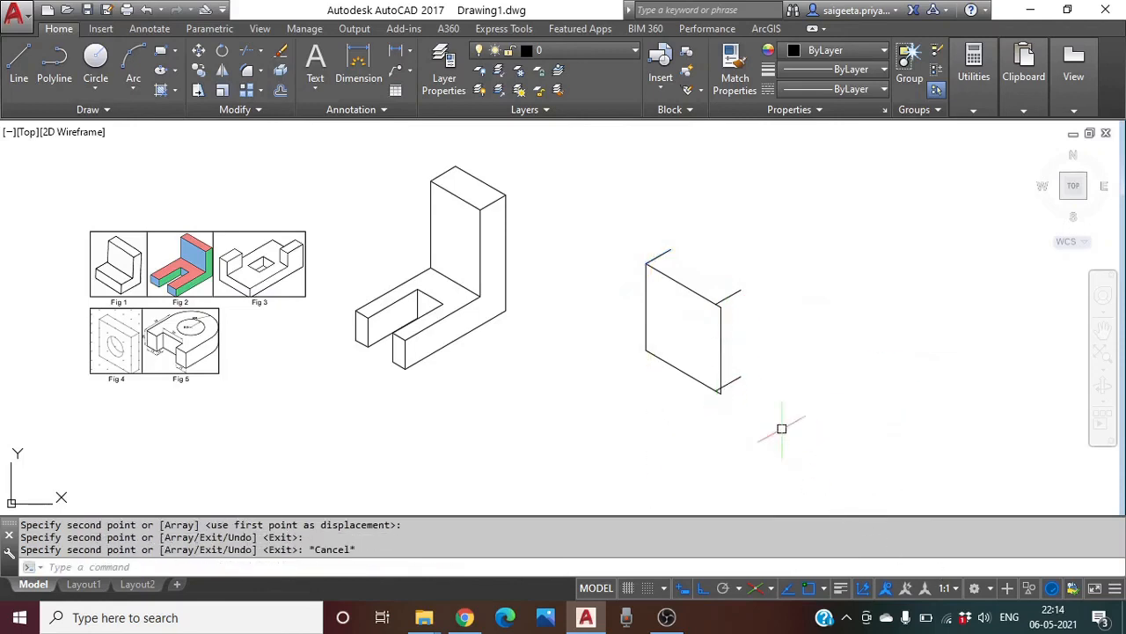
Move the lower short depth line onto the block's bottom corner
scroll(781, 429, up, 2)
click(714, 360)
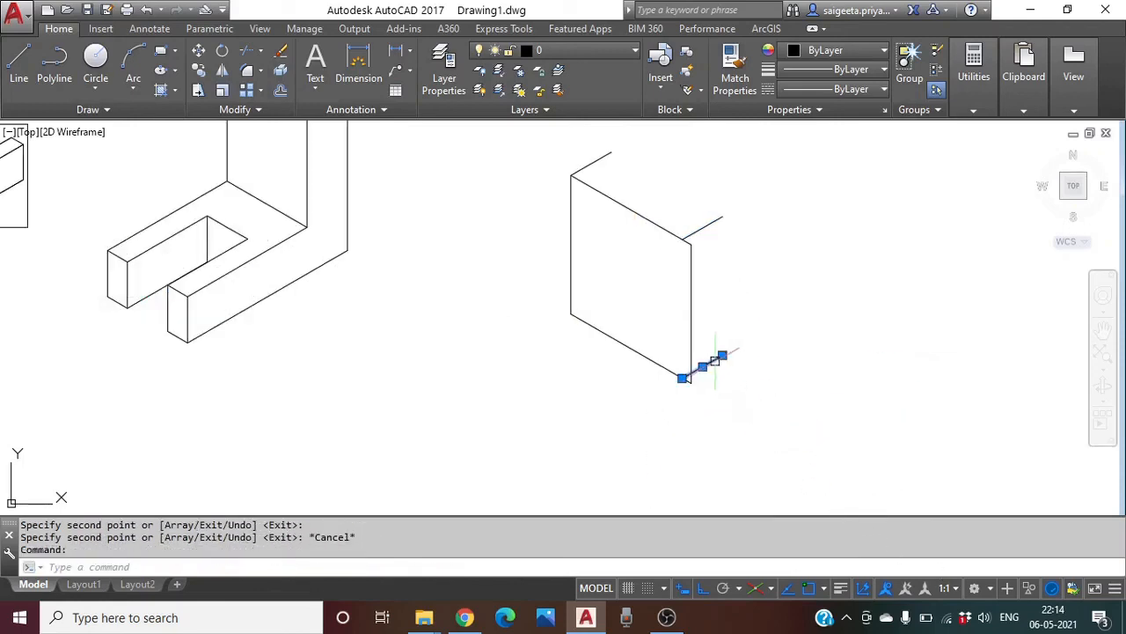
key(Escape)
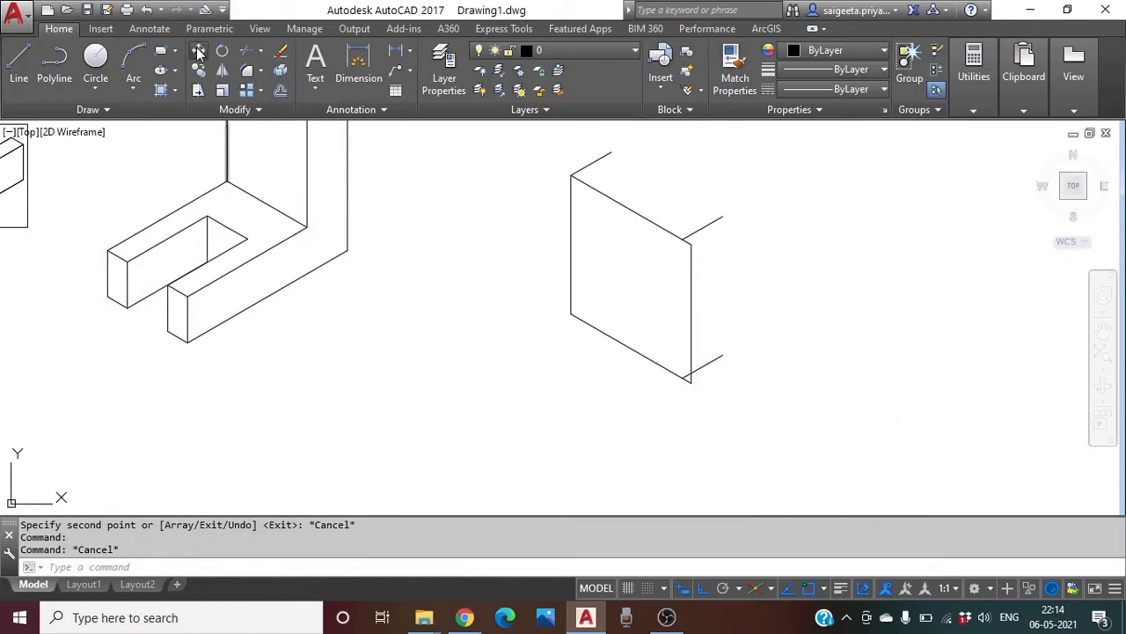
click(198, 53)
click(711, 365)
key(Return)
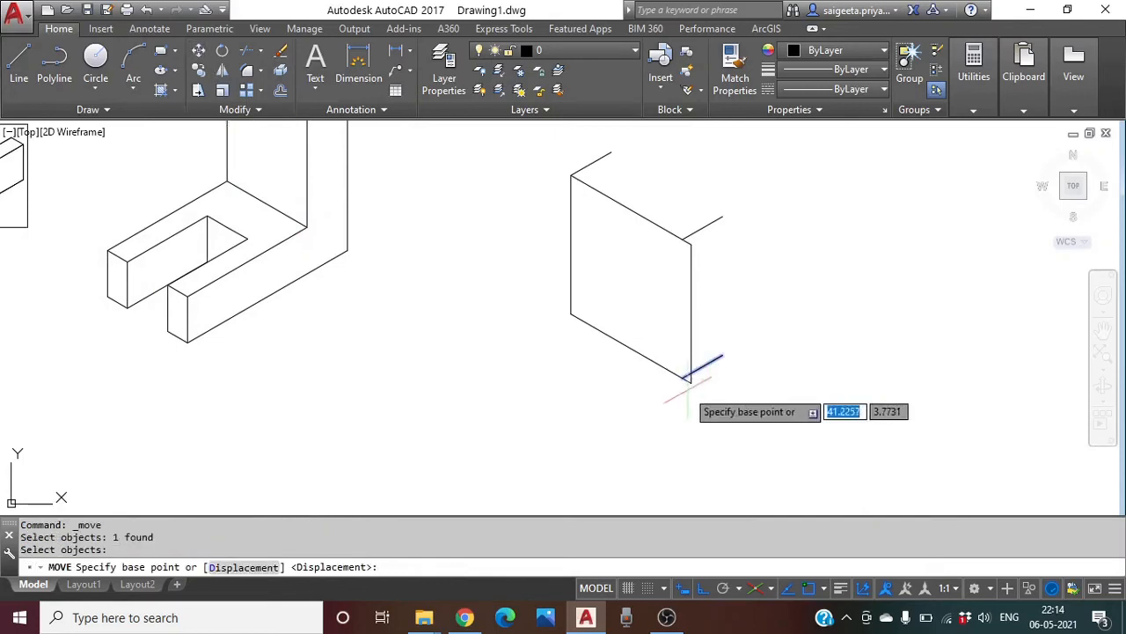
click(687, 378)
click(692, 381)
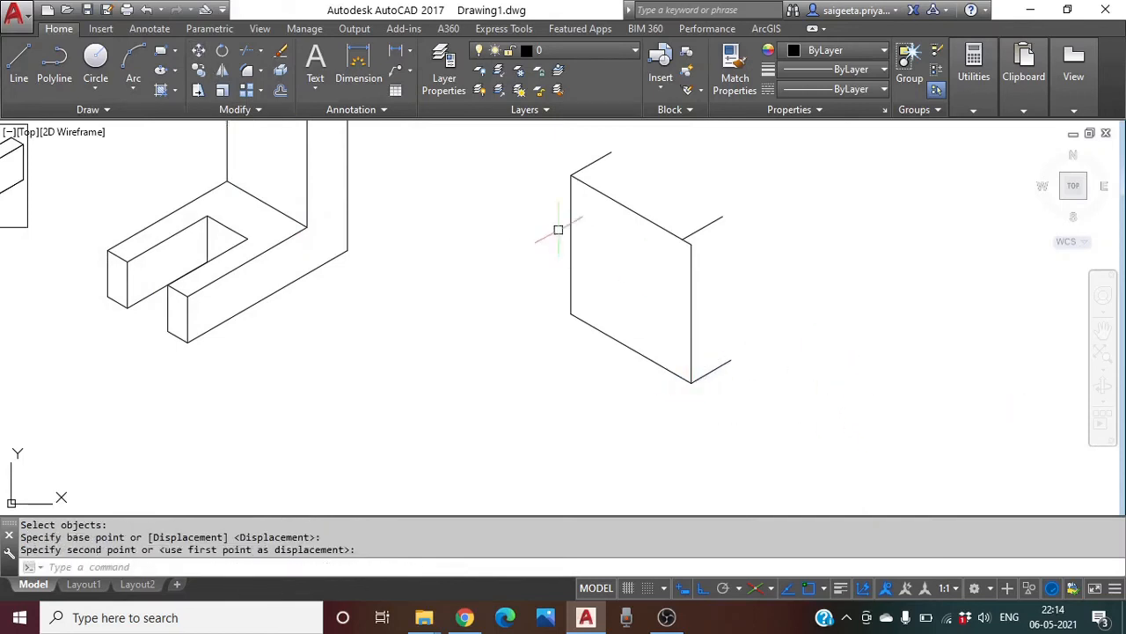
key(Escape)
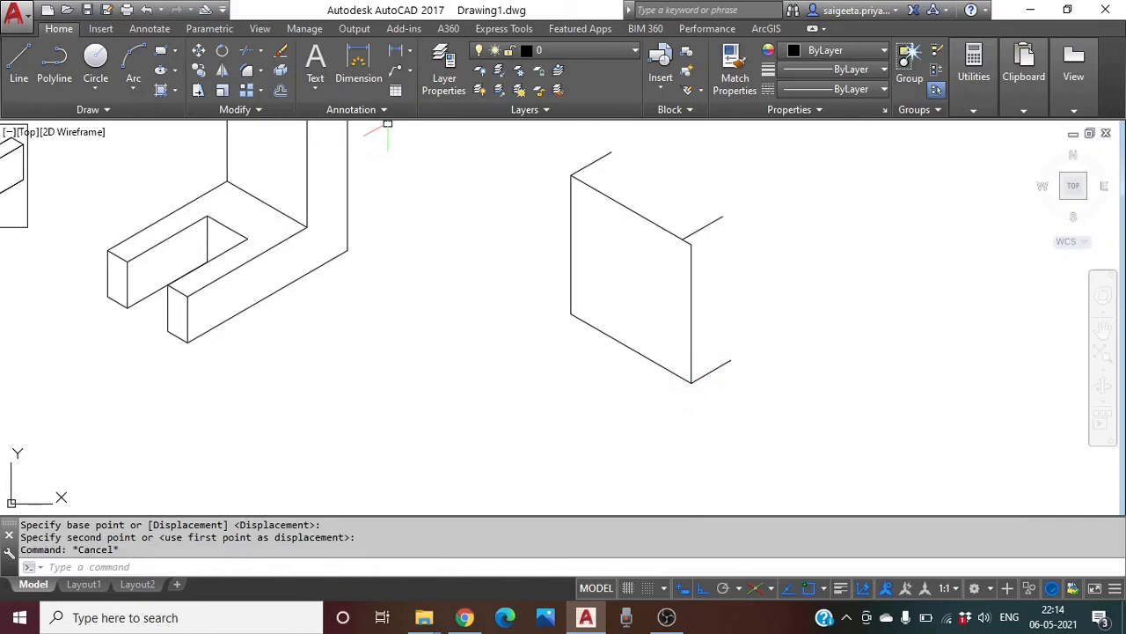
Move the upper short depth line onto the block's right corner
click(198, 52)
click(709, 226)
key(Return)
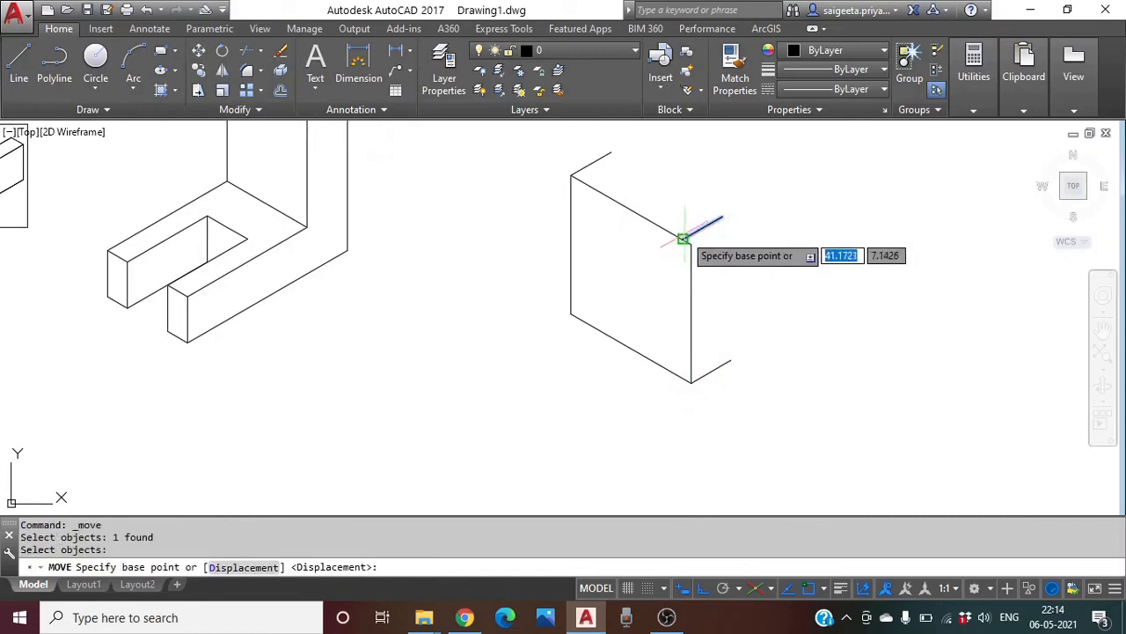
click(683, 238)
click(692, 243)
key(Escape)
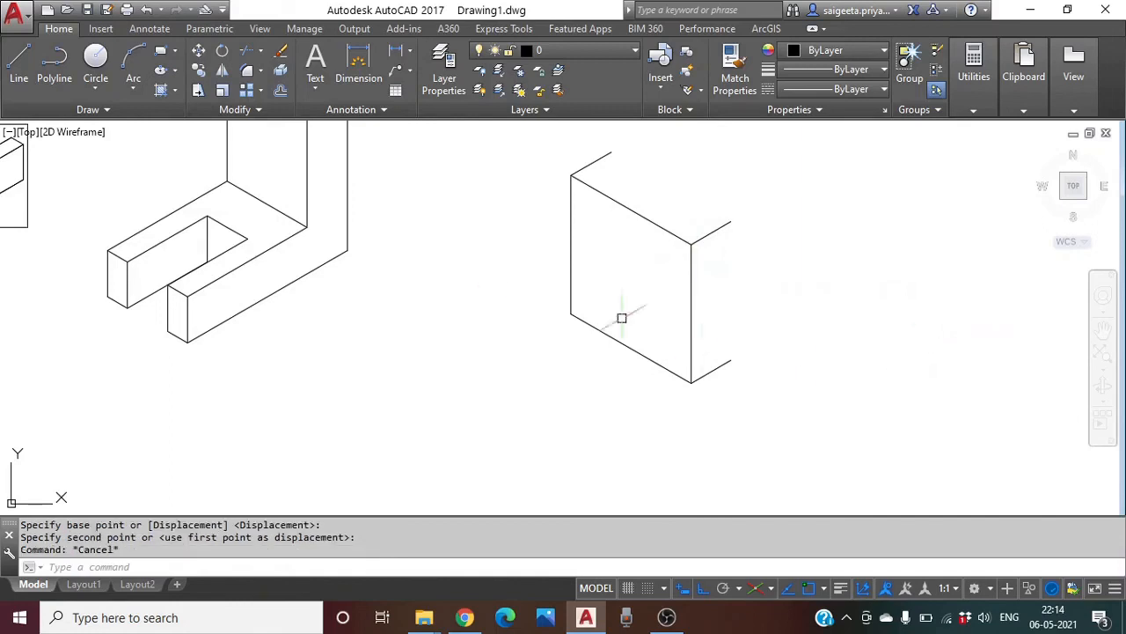
With Ortho off, draw the top and right back edges joining the depth lines
click(19, 62)
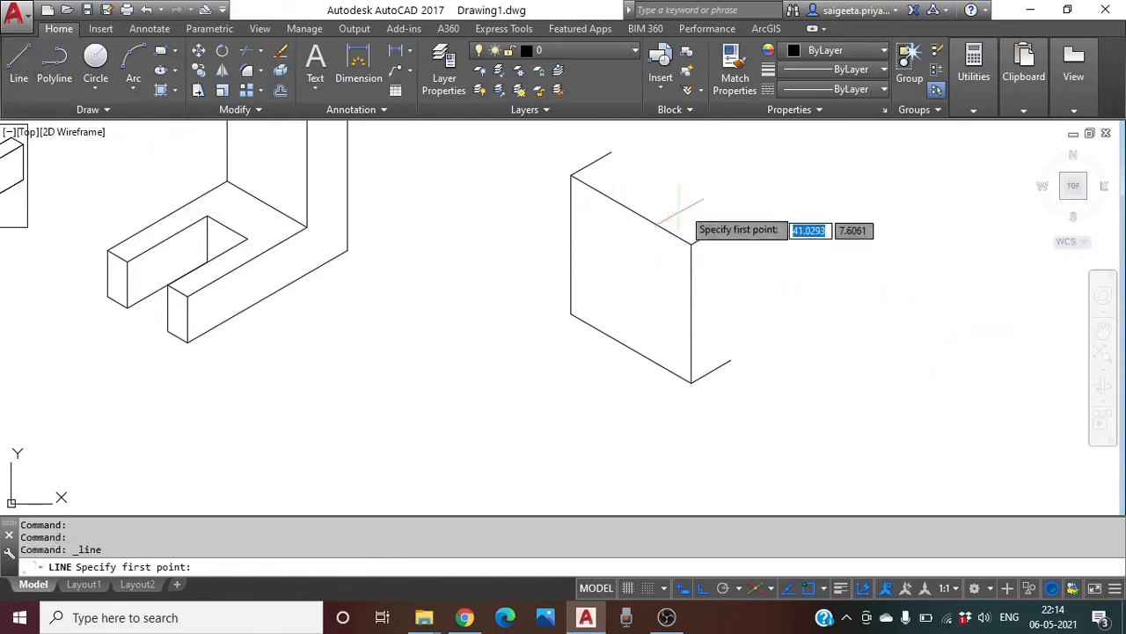
click(612, 153)
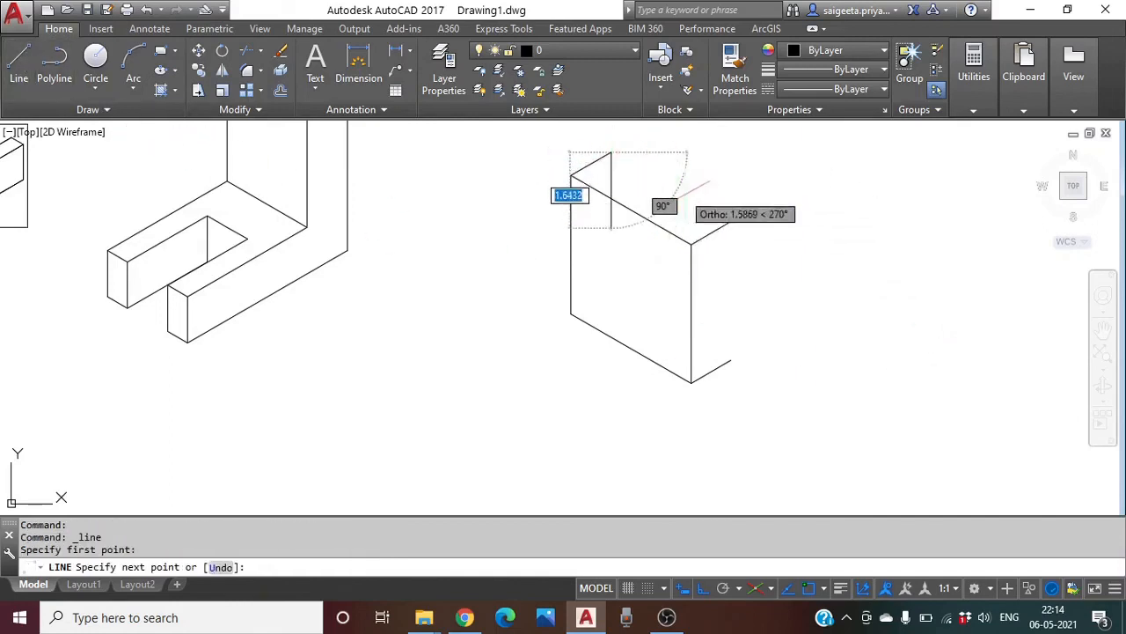
click(702, 589)
click(730, 220)
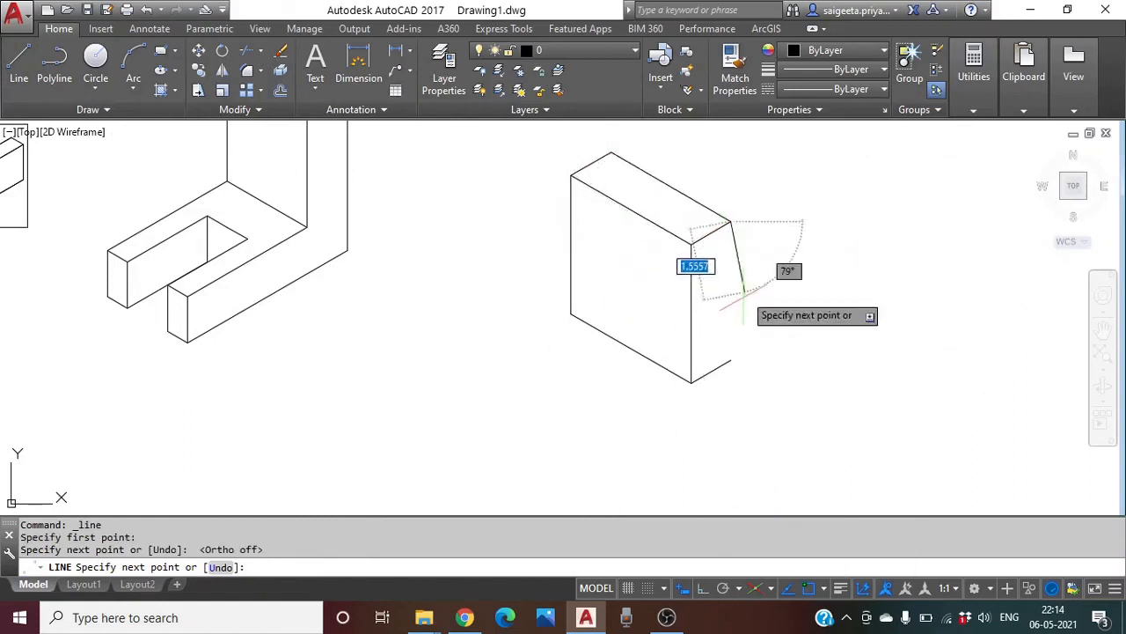
click(731, 359)
key(Escape)
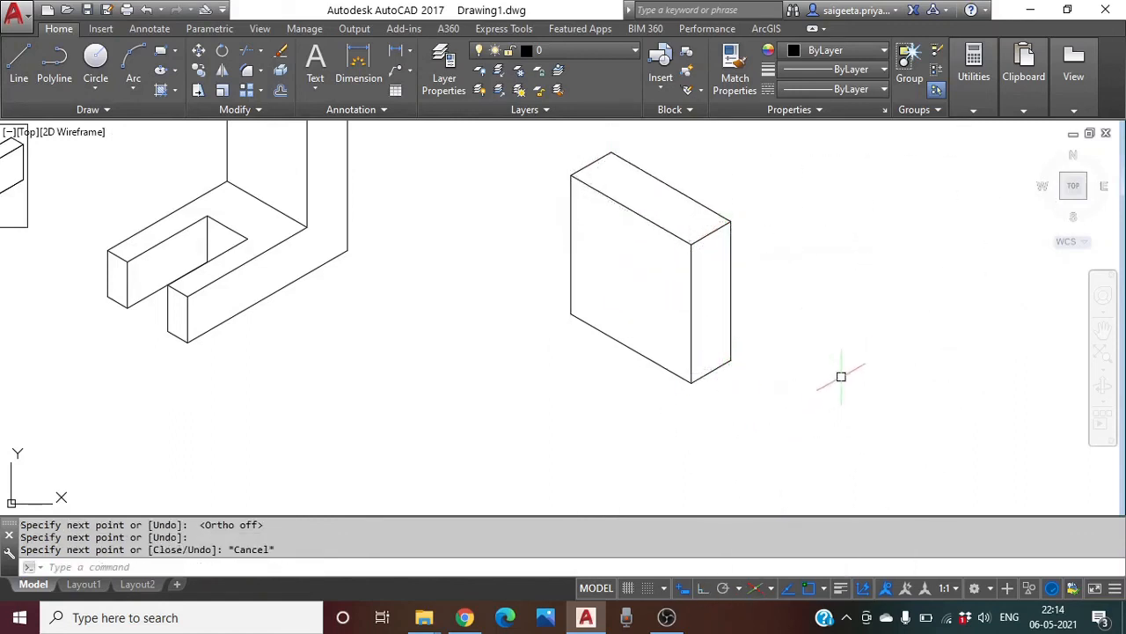
scroll(839, 409, down, 2)
Draw an isocircle centred on the square block's front face using the ellipse Isocircle option
middle_drag(839, 409, 780, 336)
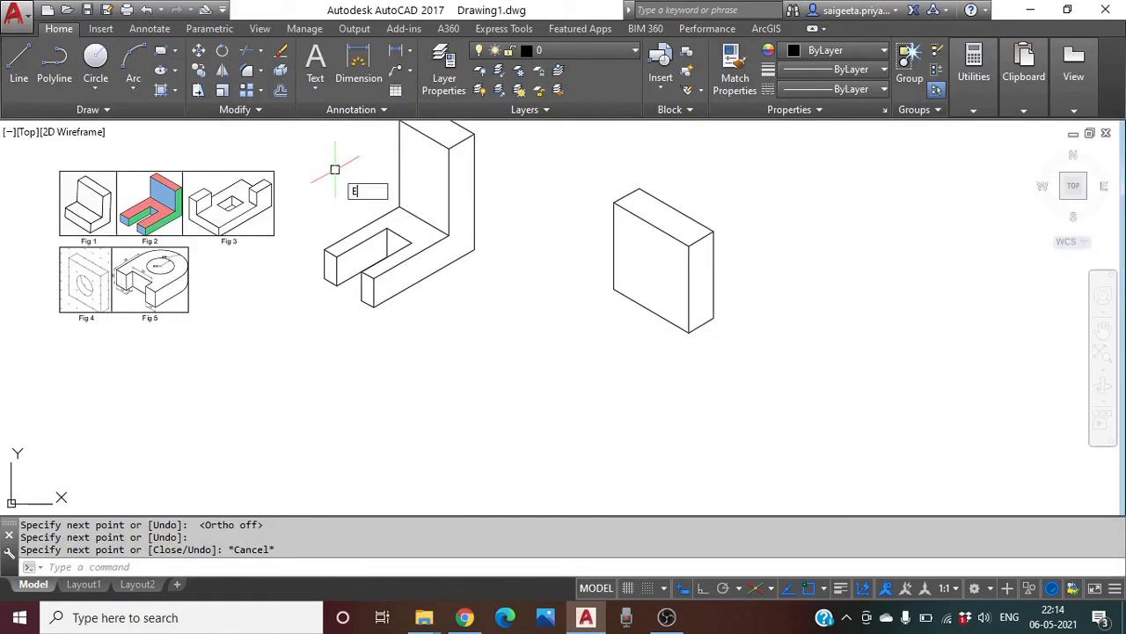
text(L)
key(Return)
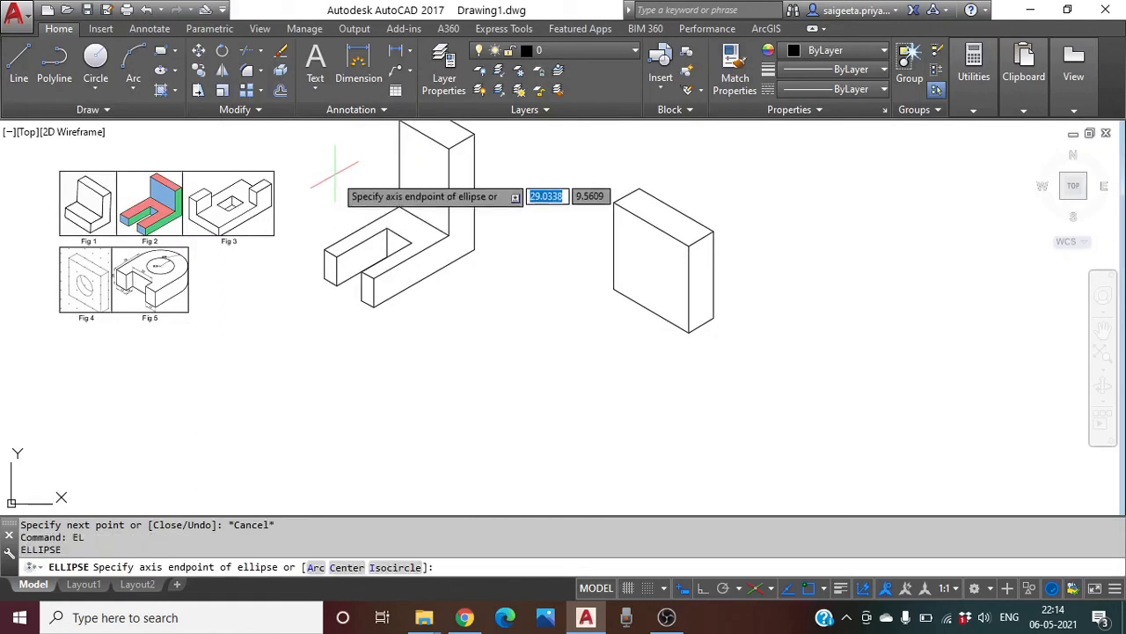
click(395, 568)
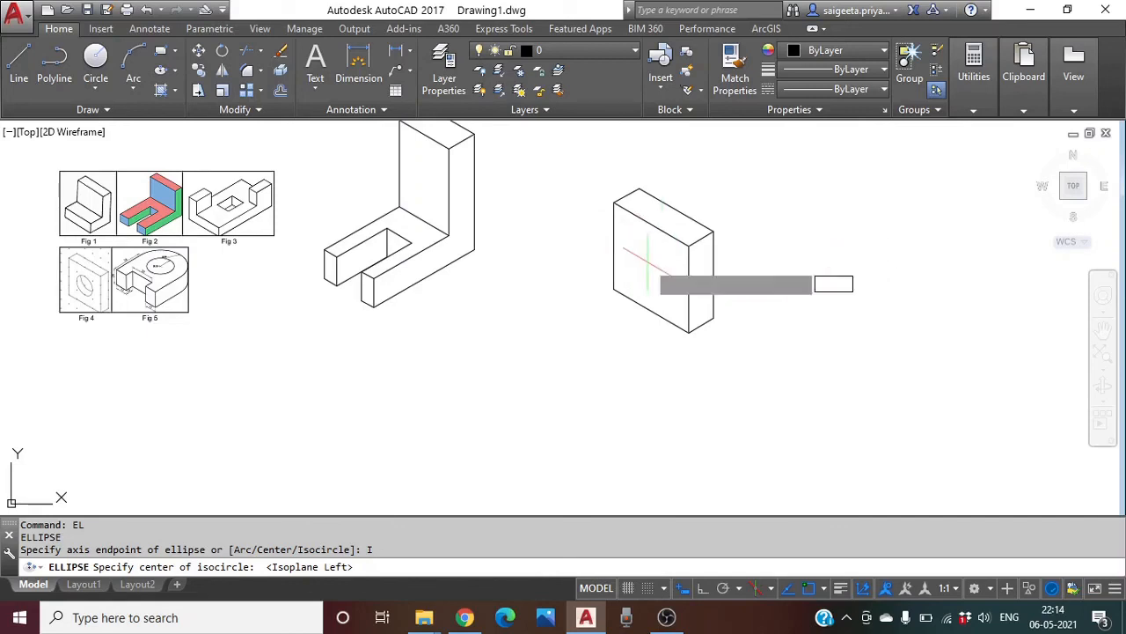
click(647, 261)
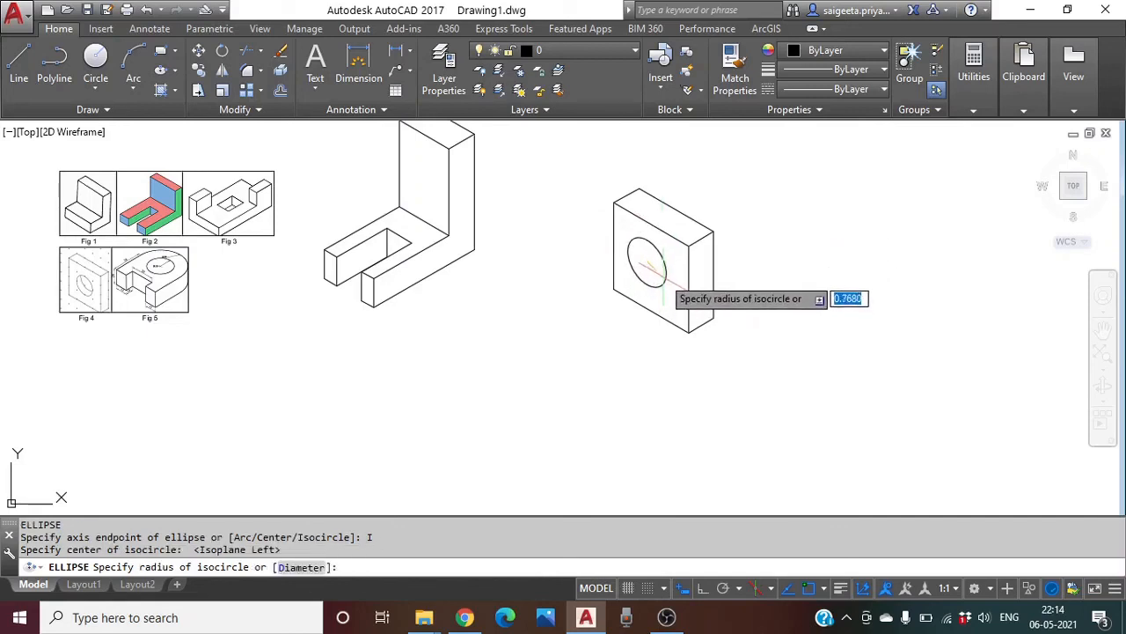
click(664, 289)
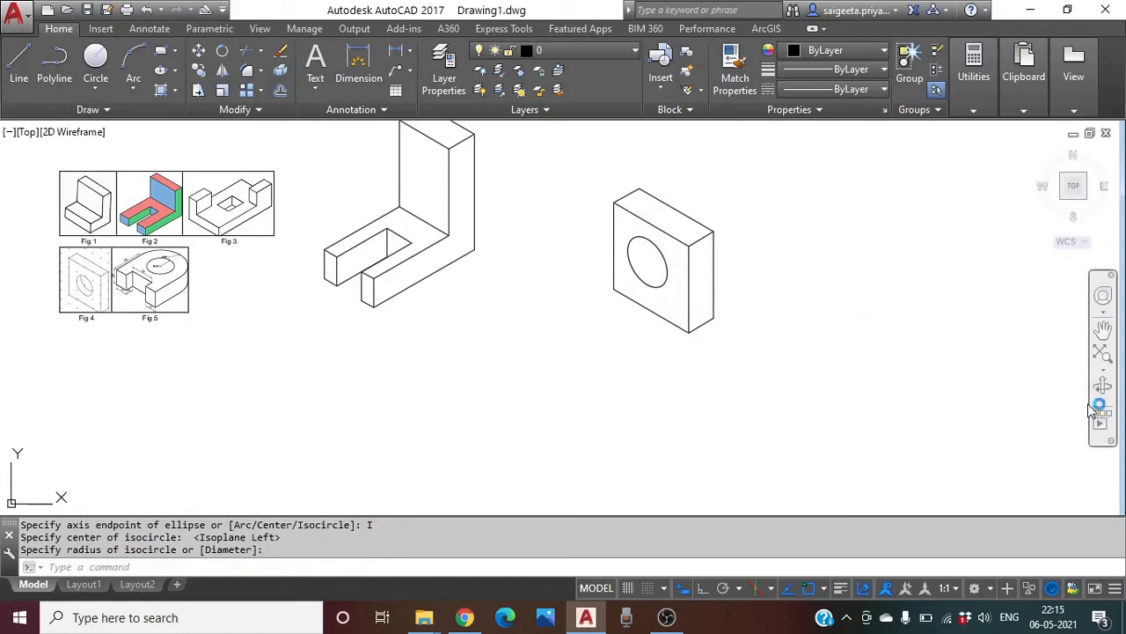
Copy the isocircle slightly up-right along the block's depth direction
click(661, 262)
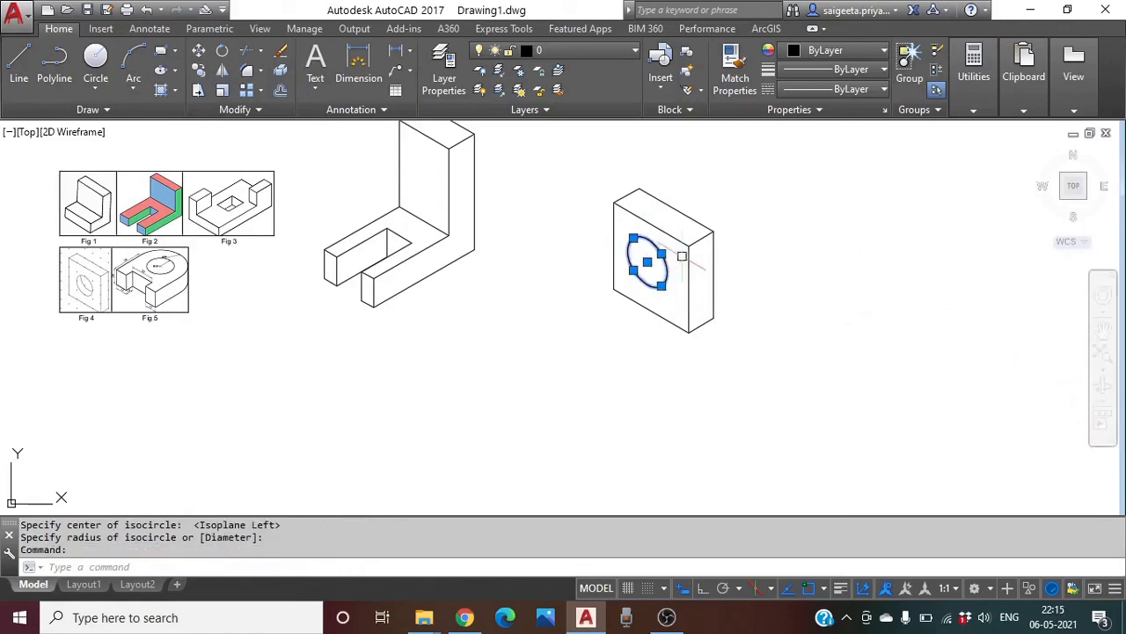
click(198, 73)
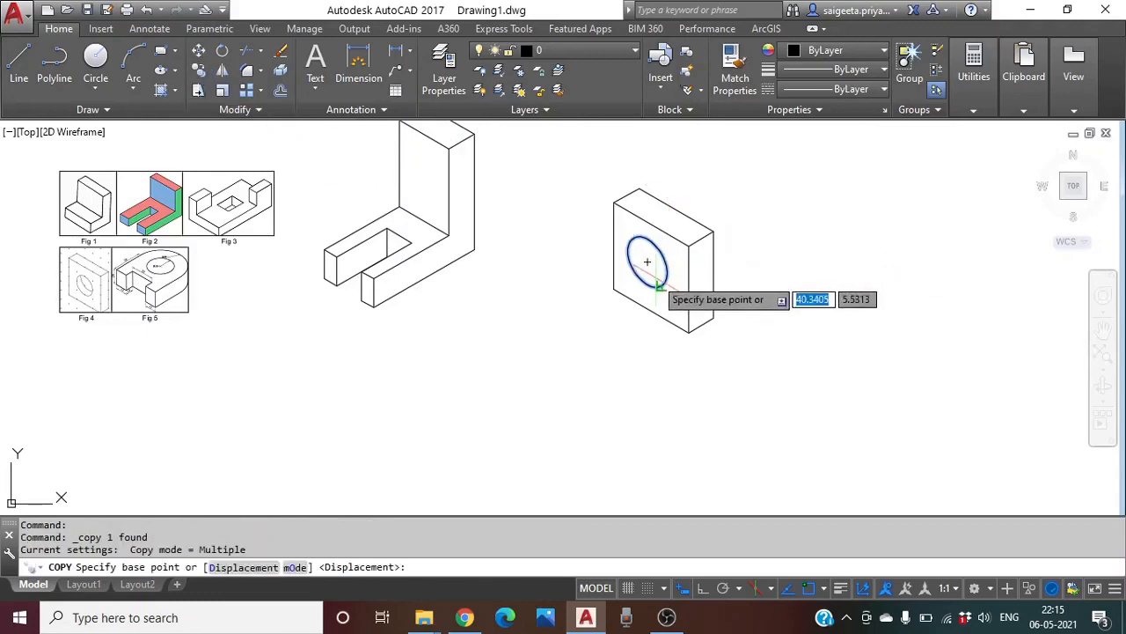
click(701, 235)
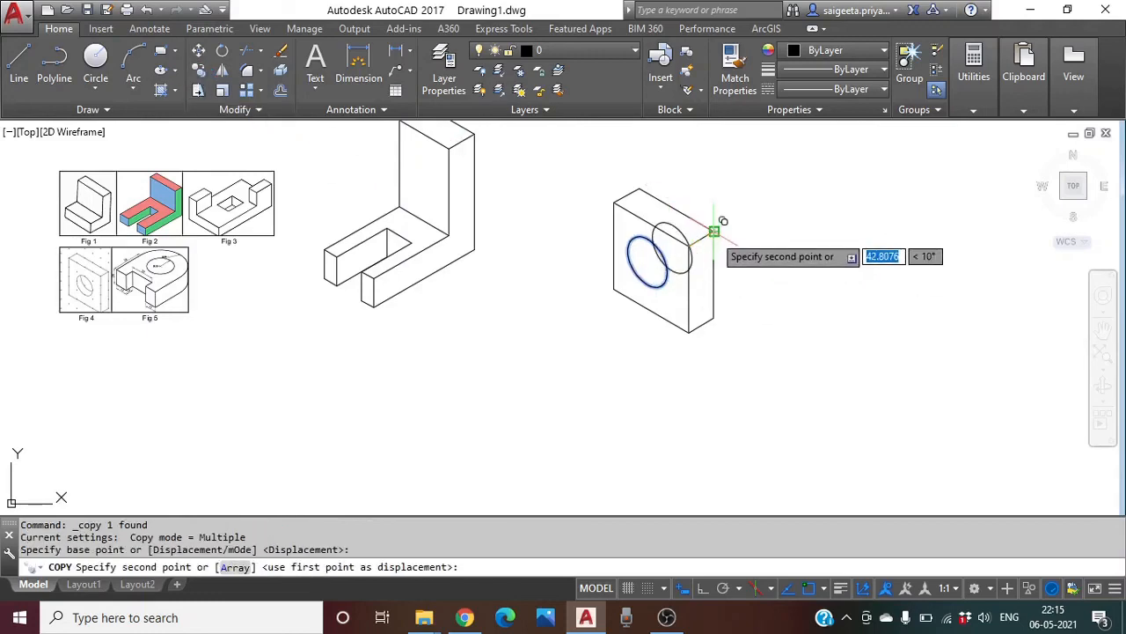
click(714, 230)
key(Escape)
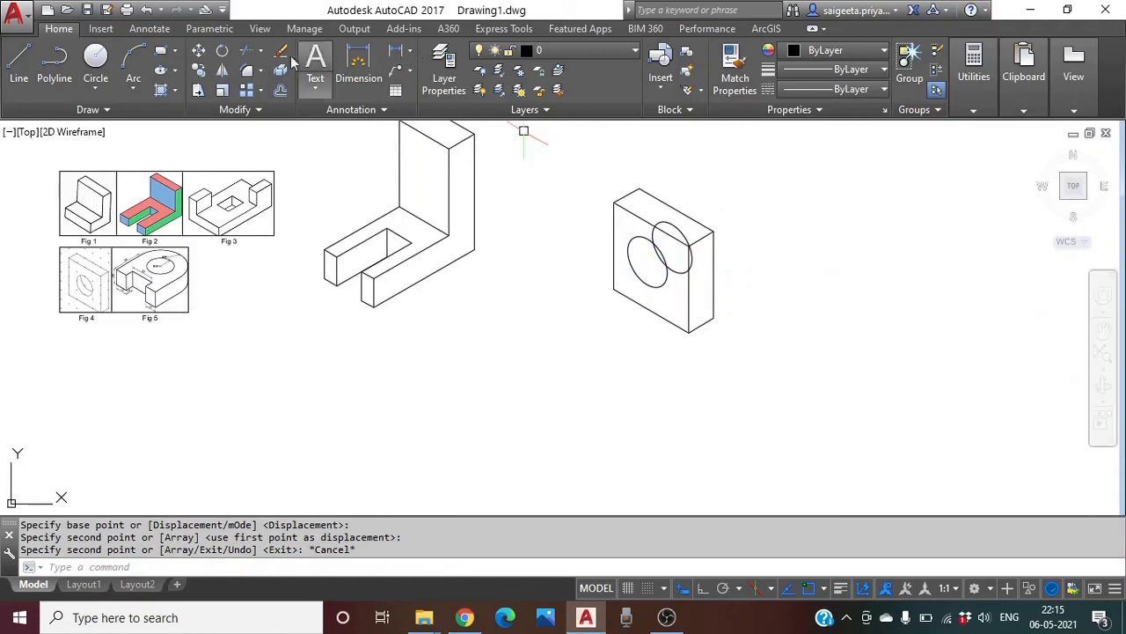
Trim the copied circle's arc outside the hole and erase the leftover arc
click(246, 50)
key(Return)
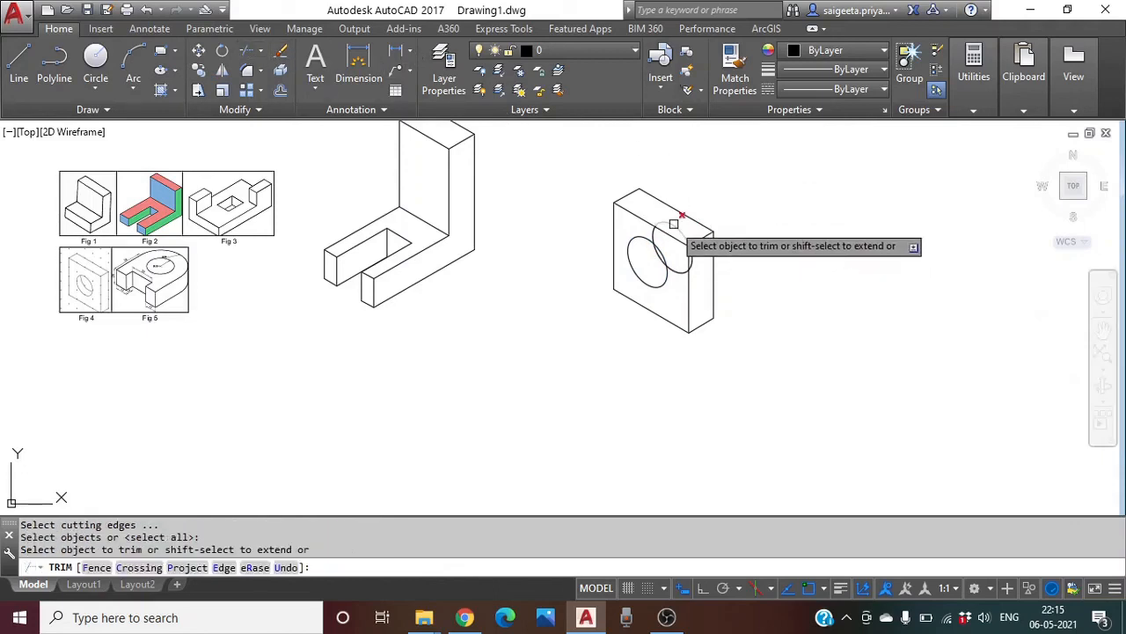
click(673, 224)
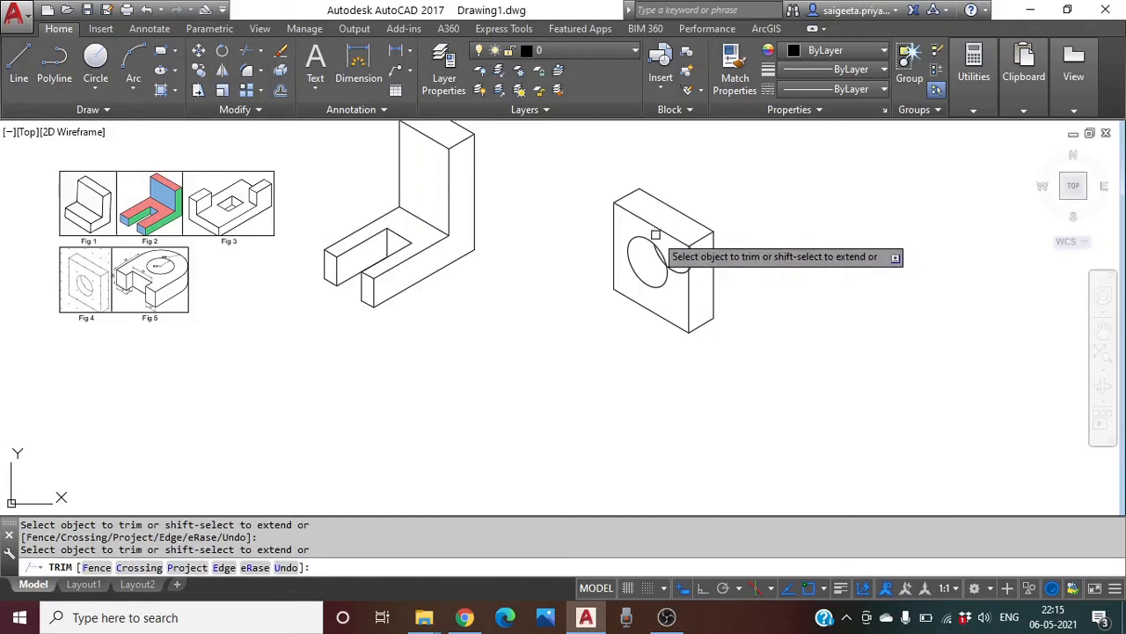
key(Escape)
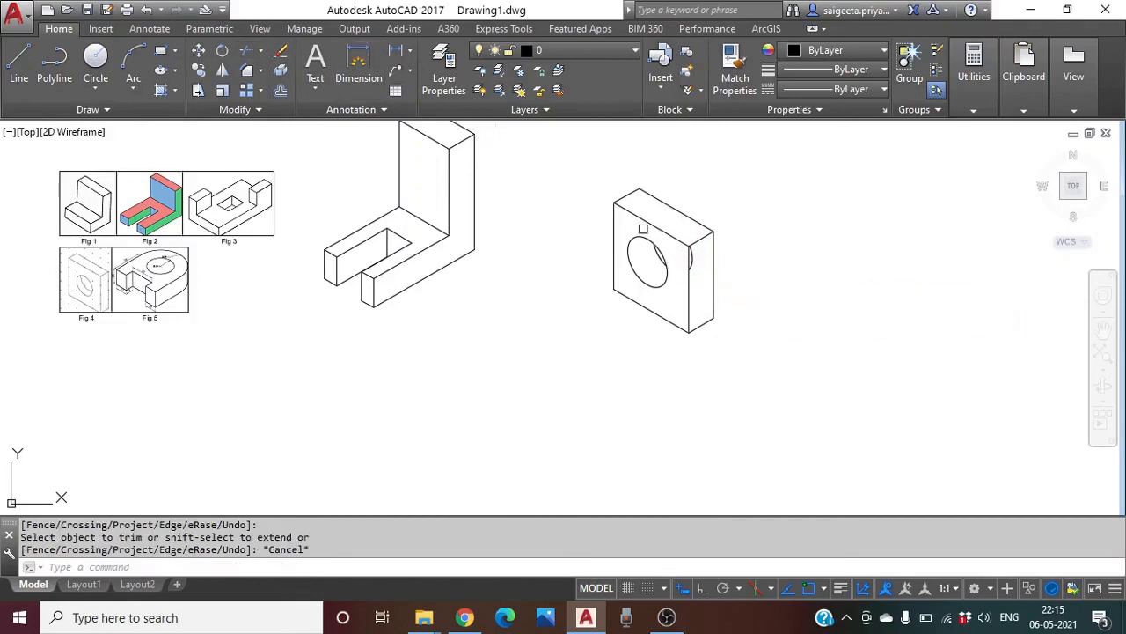
click(693, 255)
key(Return)
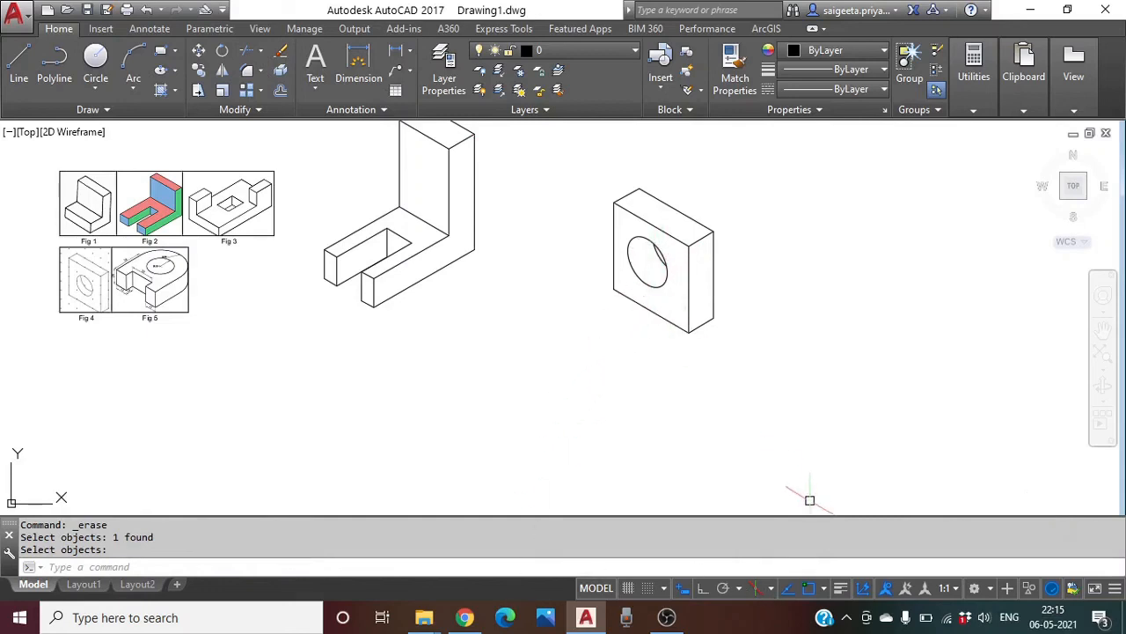
Window-select the whole square block and move it left, close beside the L-bracket
middle_drag(743, 430, 810, 432)
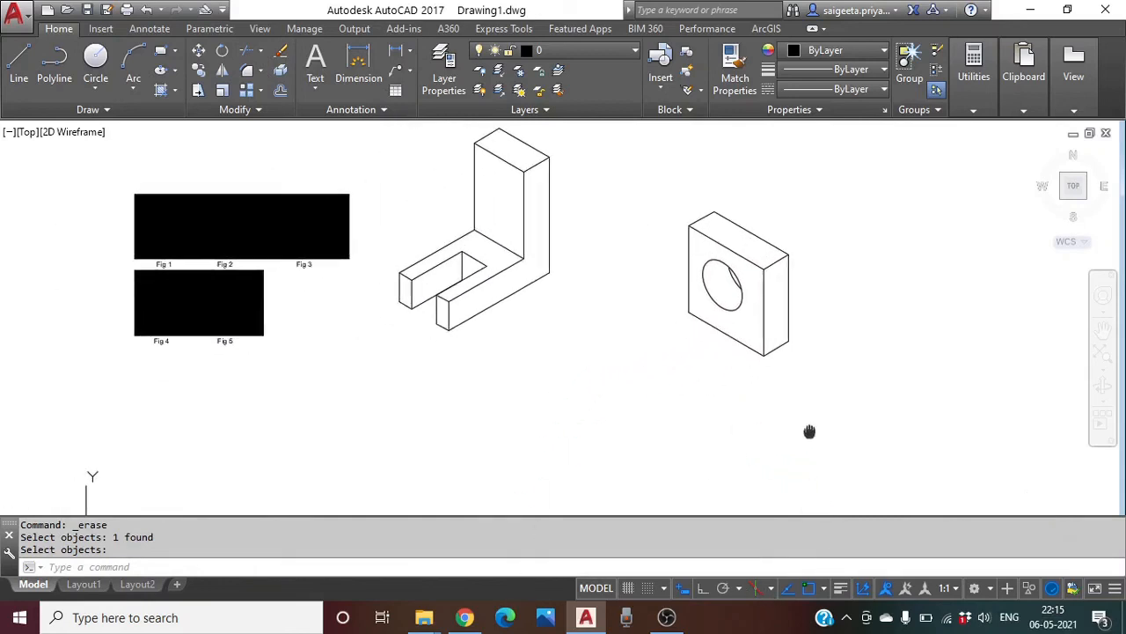
click(248, 326)
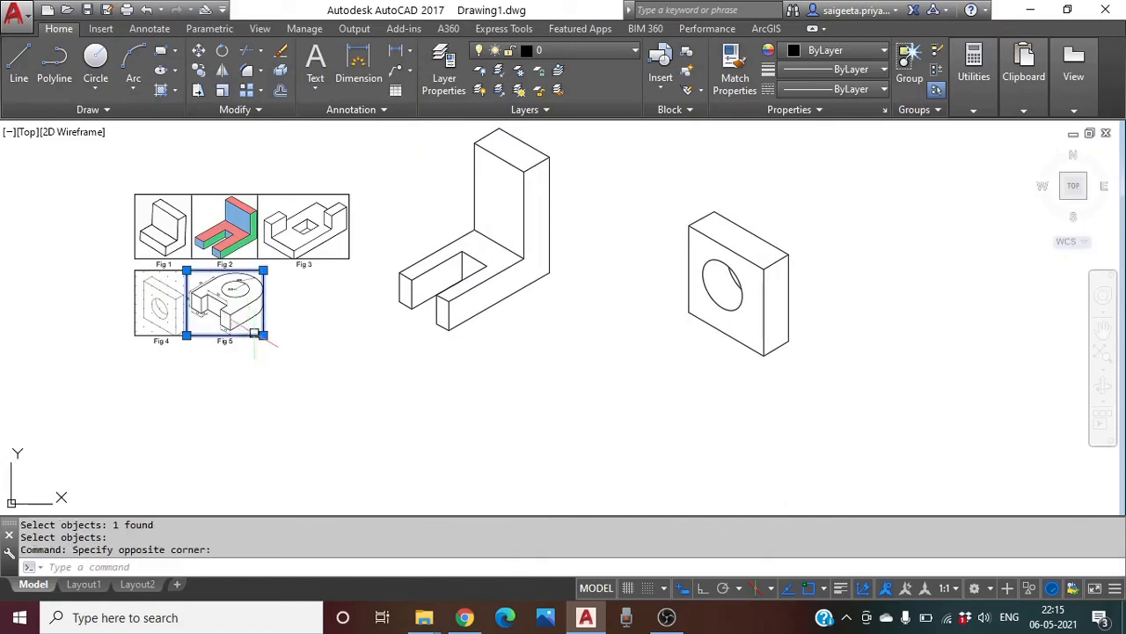
mouse_move(807, 357)
middle_down()
mouse_move(598, 360)
mouse_move(684, 371)
middle_up()
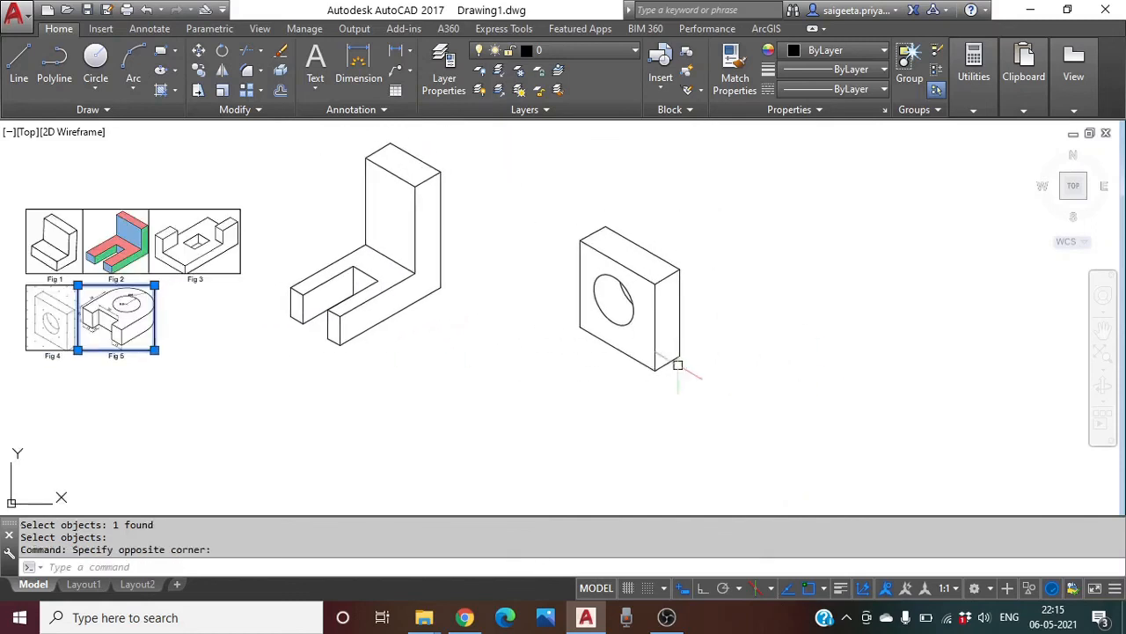
click(201, 53)
key(Escape)
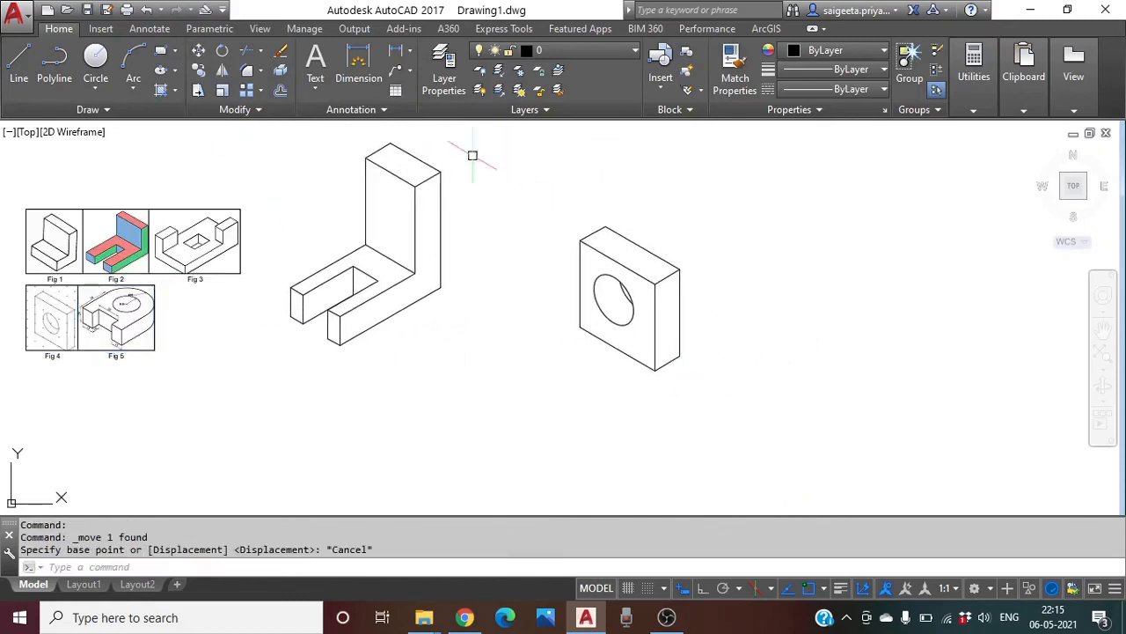
key(Return)
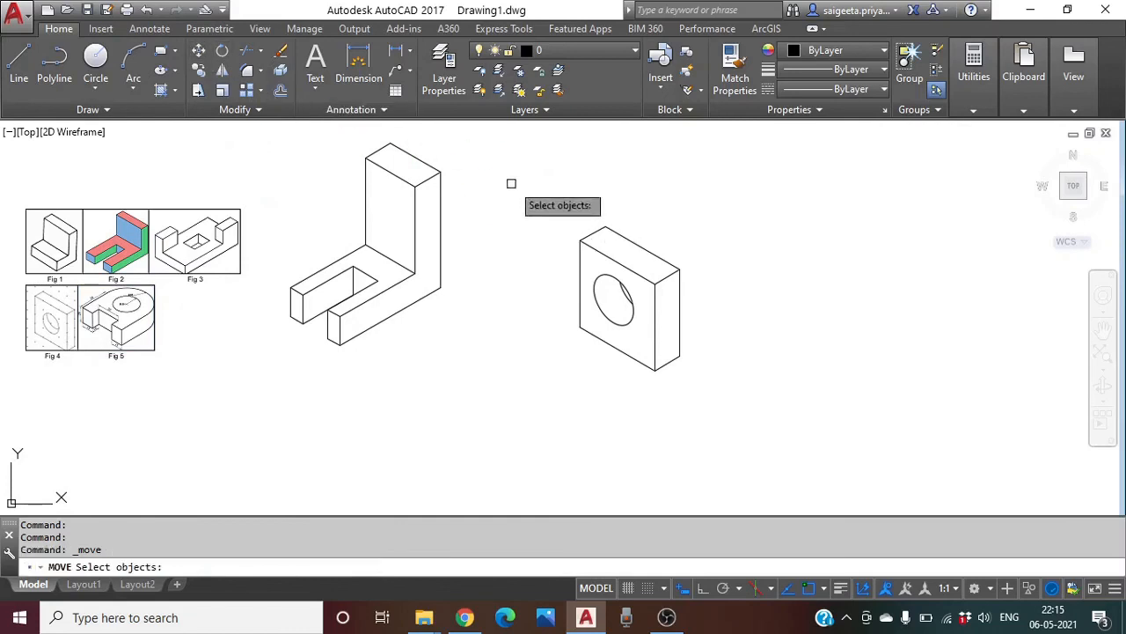
click(526, 181)
click(798, 426)
key(Return)
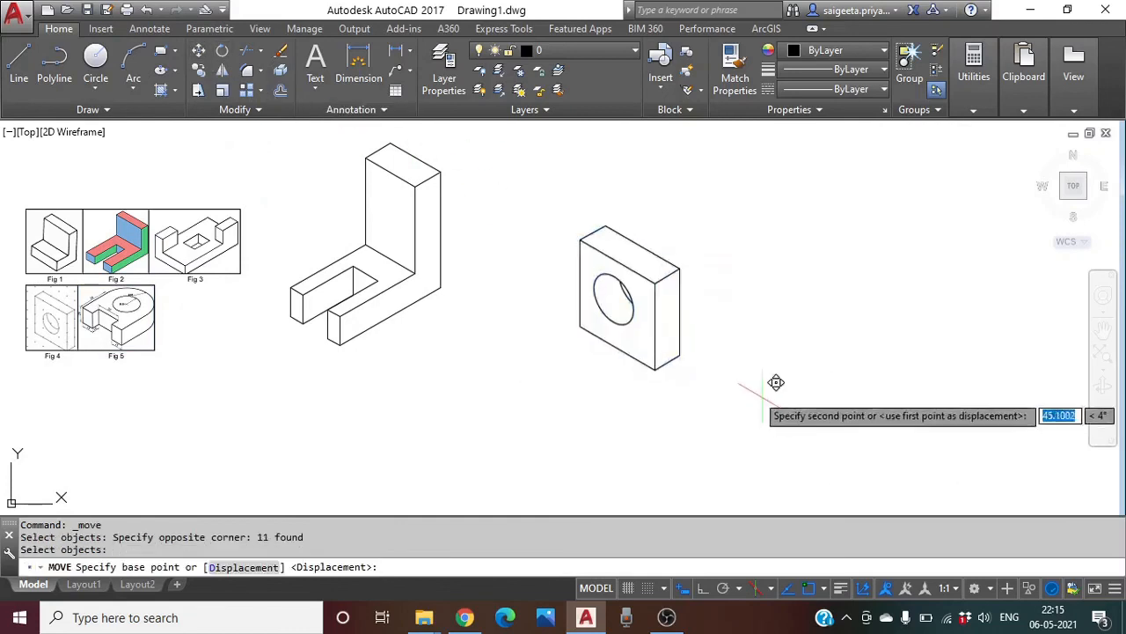
click(777, 382)
click(666, 375)
middle_drag(710, 387, 782, 389)
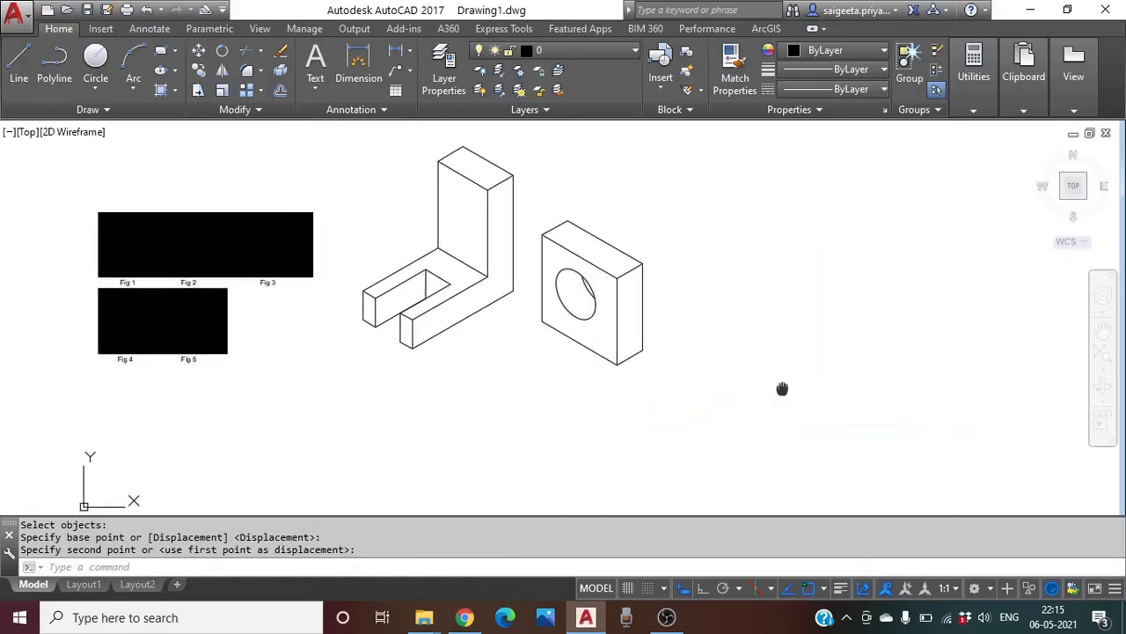